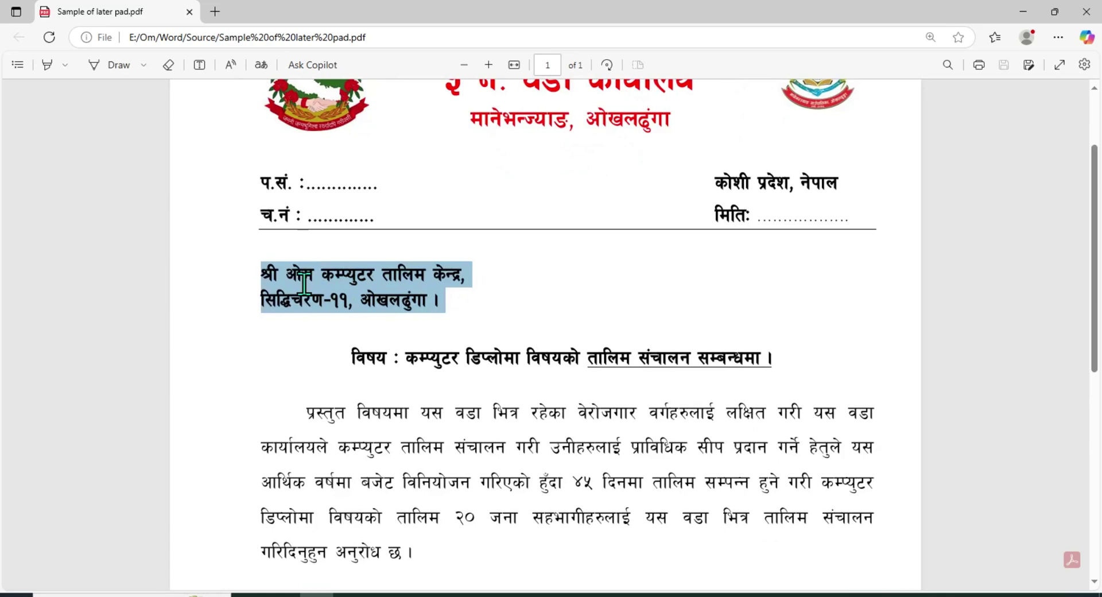
Examine the sample letter pad's subject line, body paragraph, signature block, header and overall page layout
drag(351, 356, 801, 371)
scroll(649, 353, down, 2)
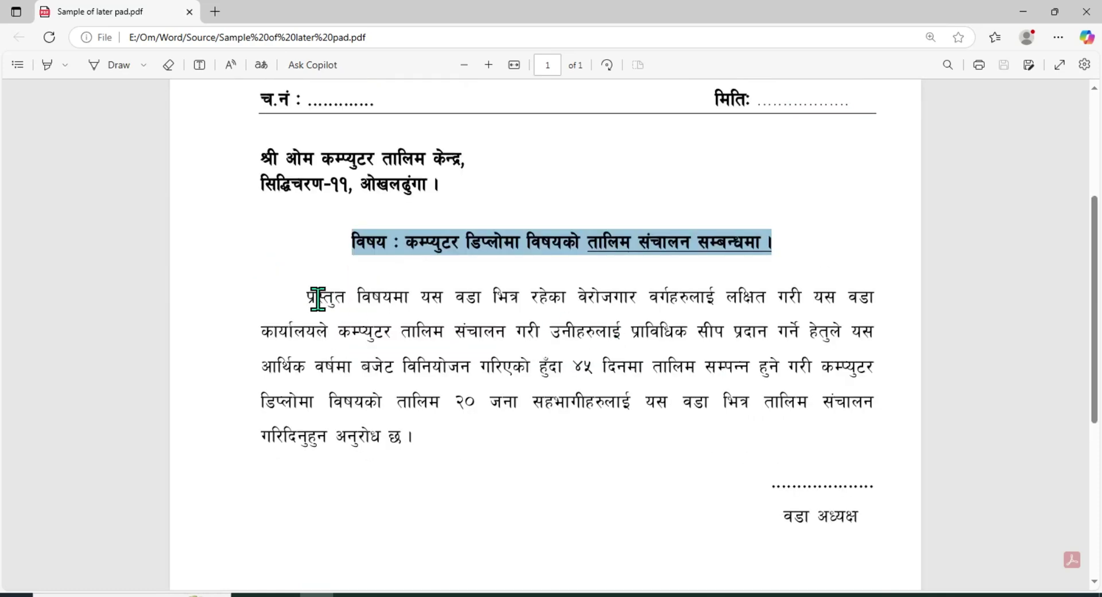
click(339, 306)
drag(339, 306, 525, 435)
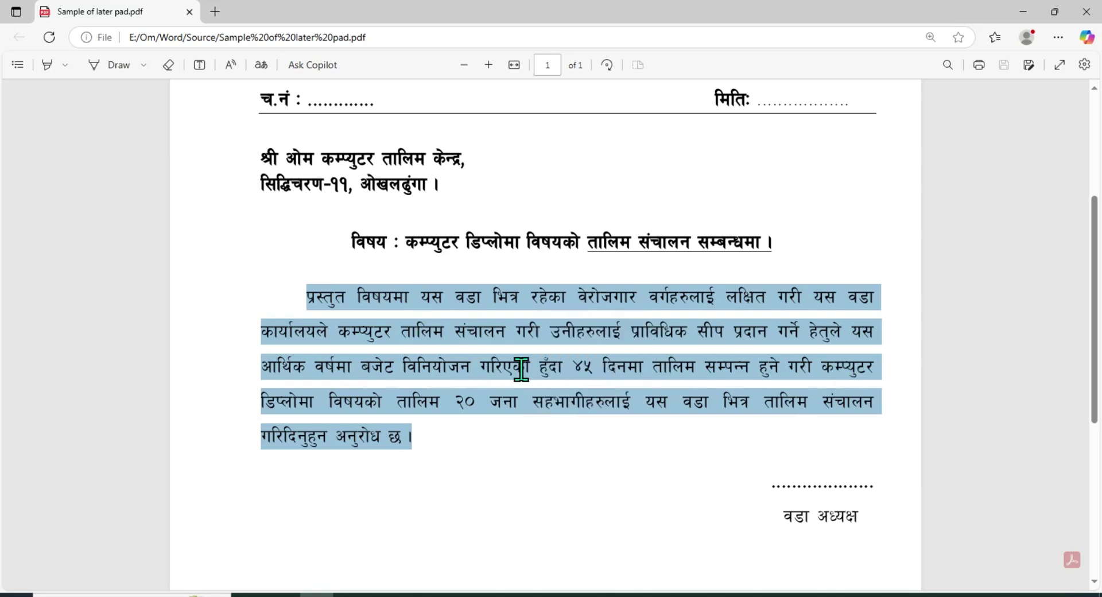
mouse_move(770, 489)
mouse_down()
mouse_move(854, 494)
mouse_move(889, 516)
mouse_up()
scroll(838, 497, down, 2)
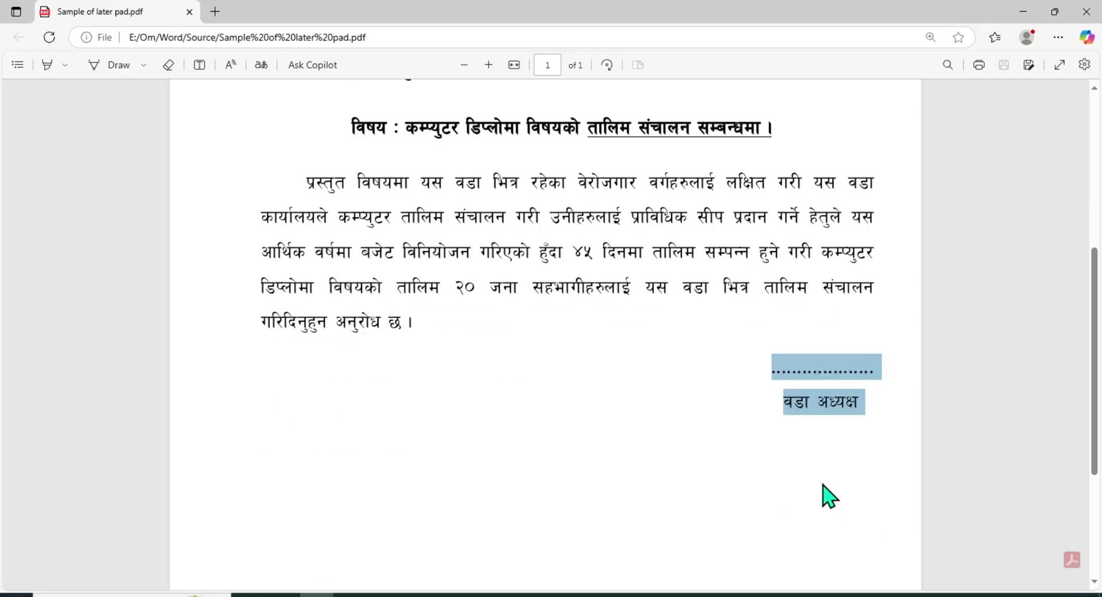
click(850, 402)
drag(875, 399, 775, 376)
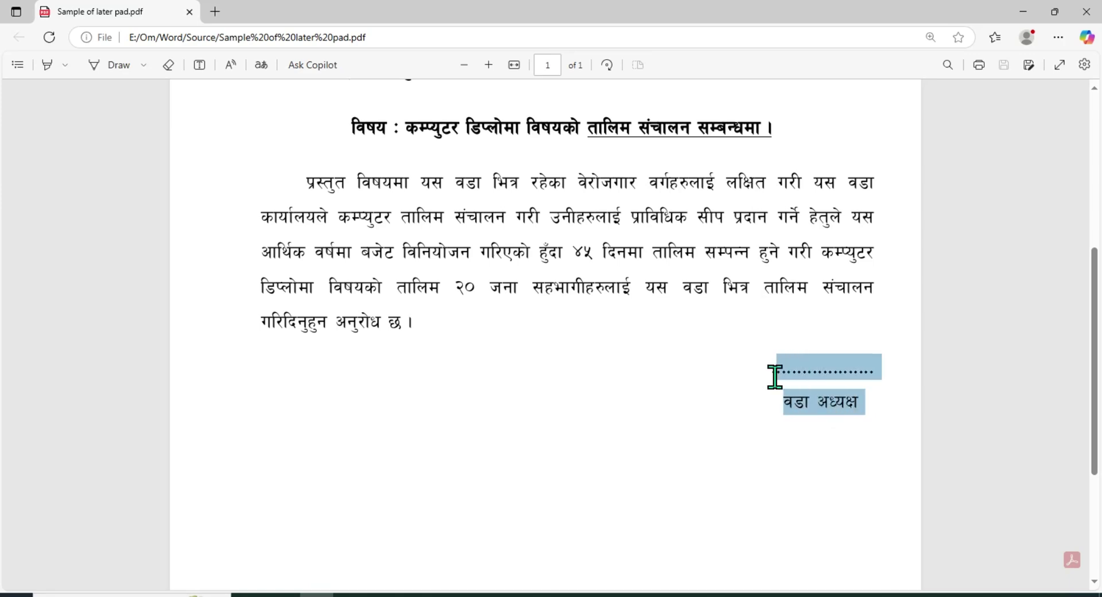
click(823, 404)
ctrl+scroll(686, 334, down, 3)
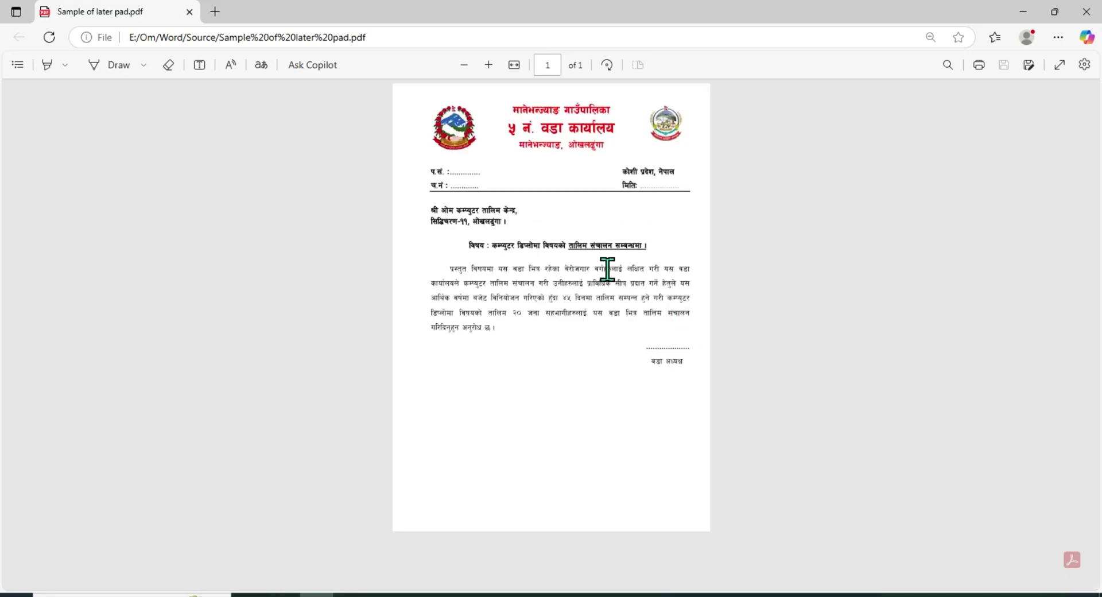
ctrl+scroll(608, 268, up, 3)
scroll(608, 261, up, 3)
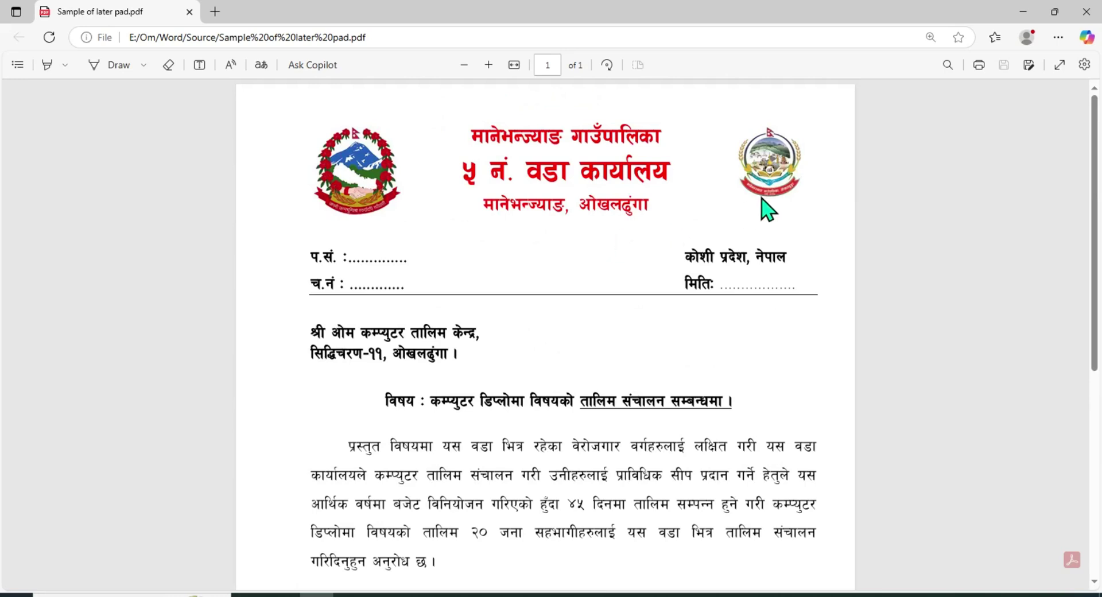
Reduce the sample PDF to a smaller window, open Word and create a blank document
click(1056, 12)
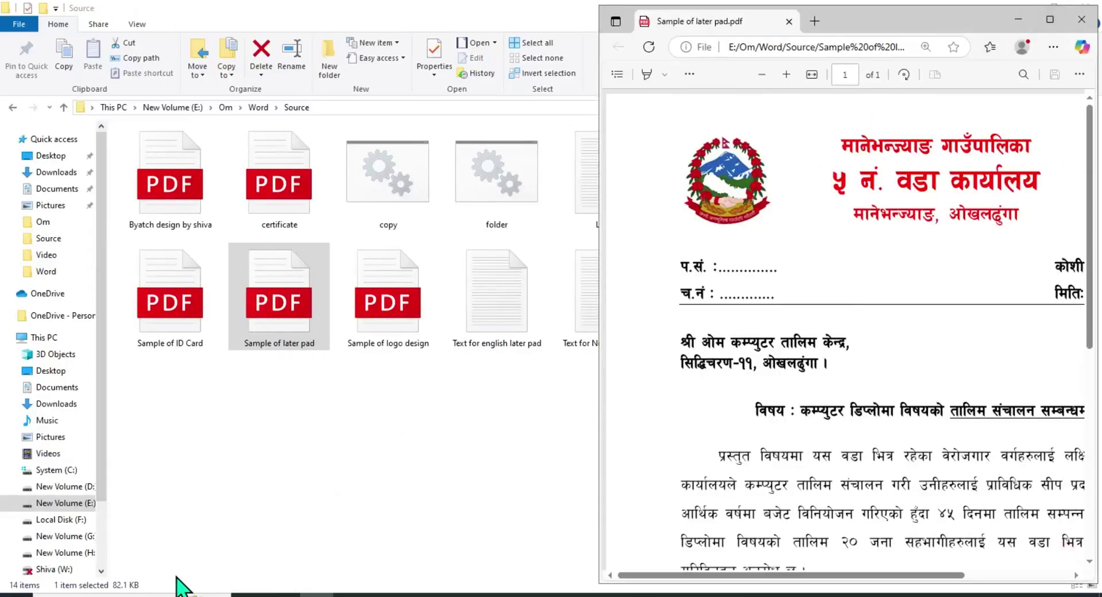
click(172, 595)
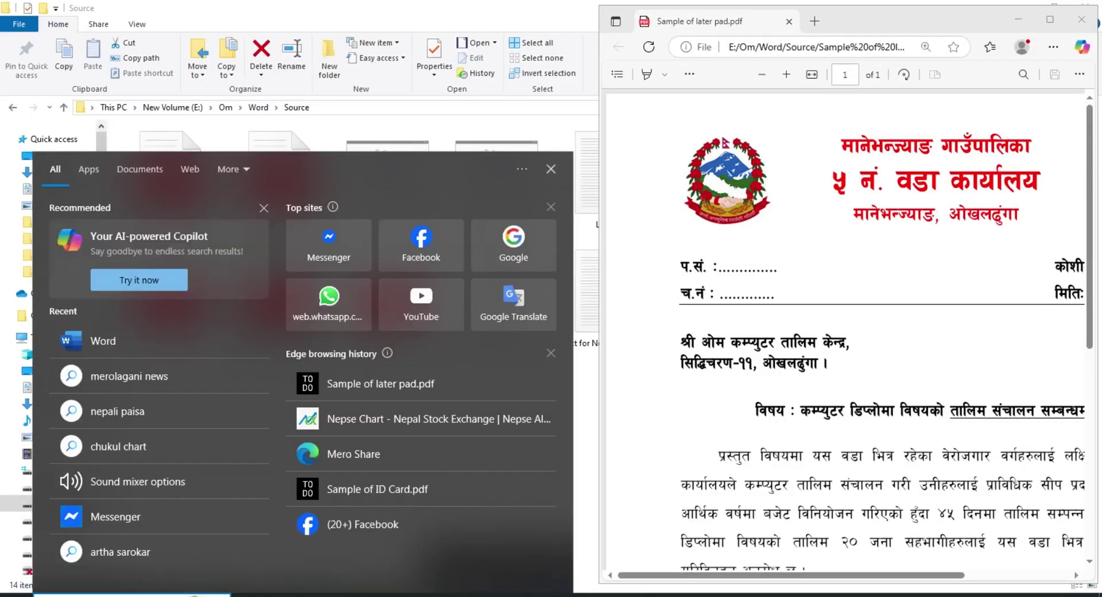
text(wor)
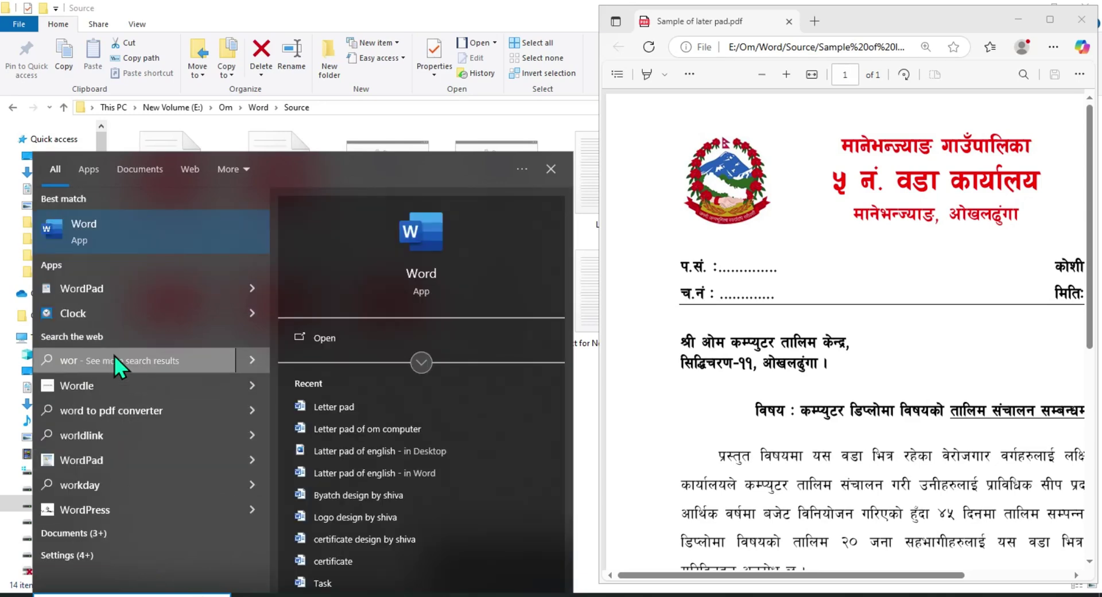
click(84, 237)
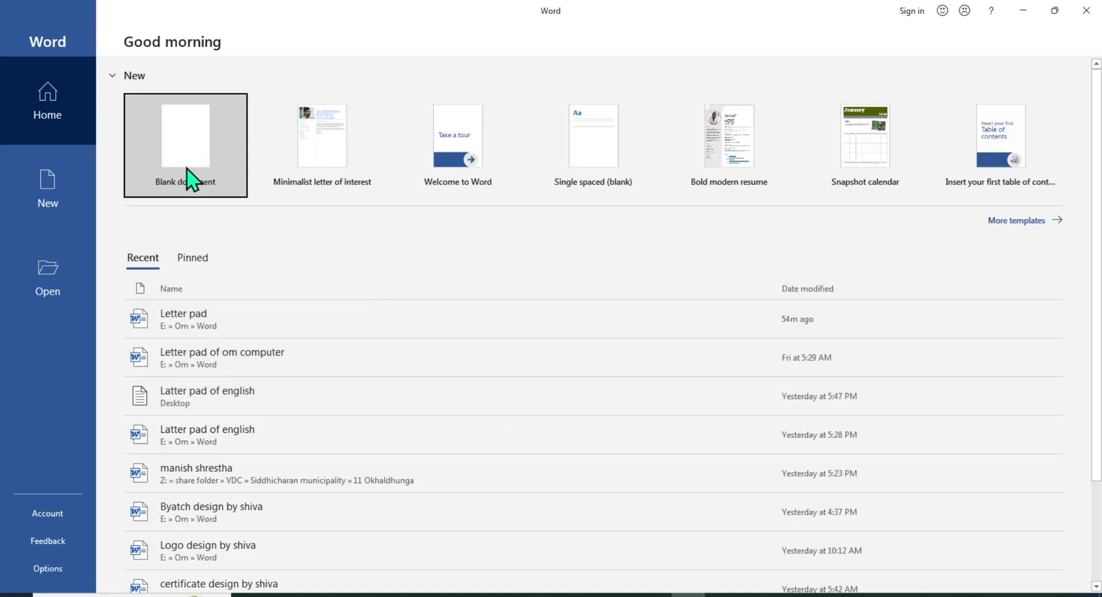
click(165, 189)
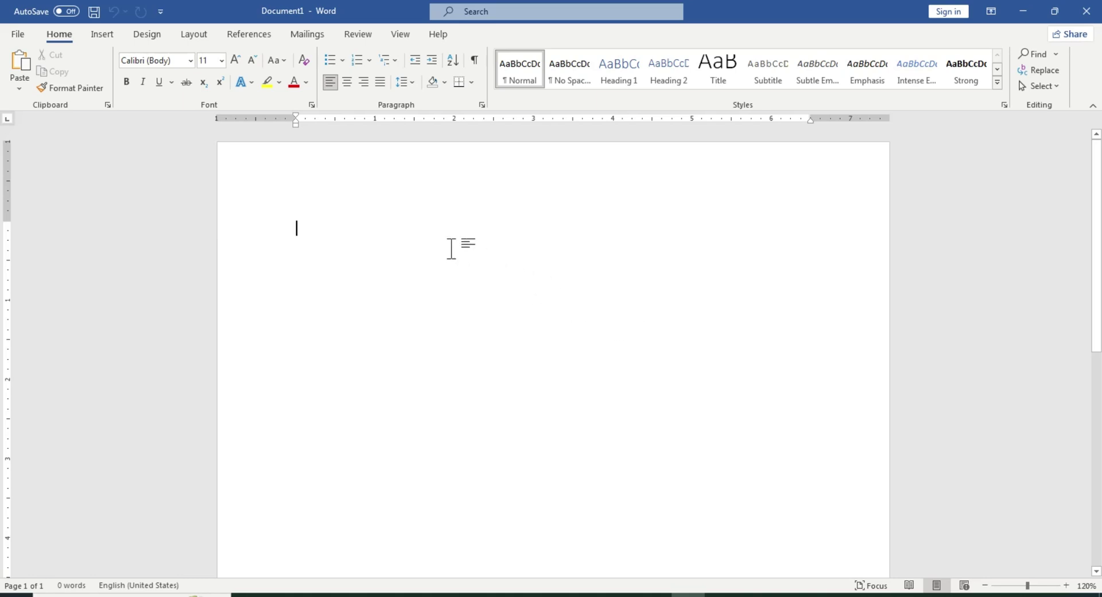
scroll(450, 249, up, 1)
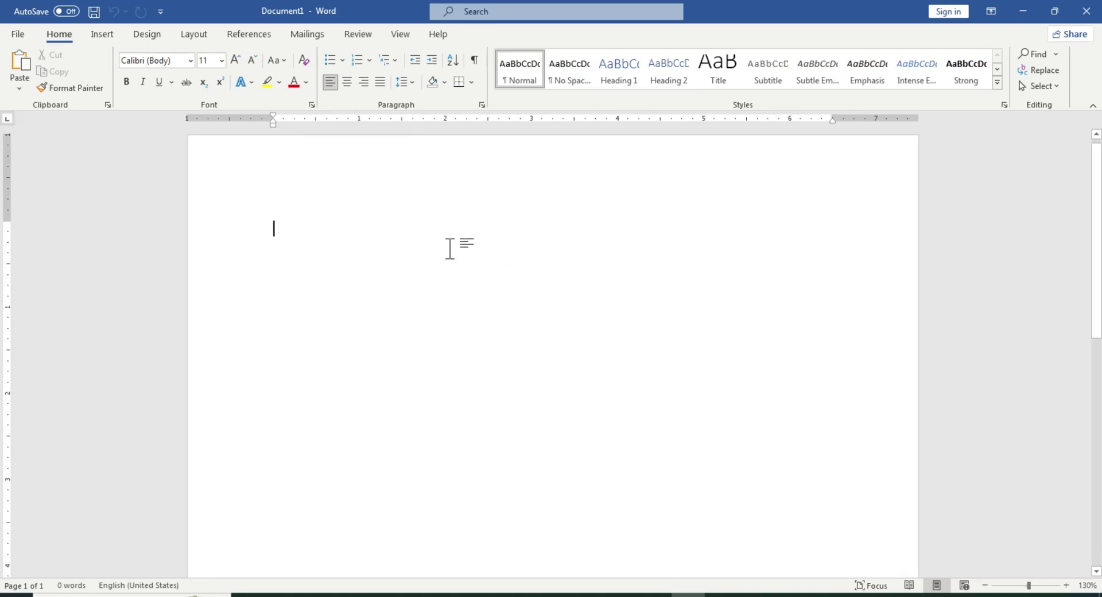
Set the document's paper size to A4 and check that the size is applied
click(194, 36)
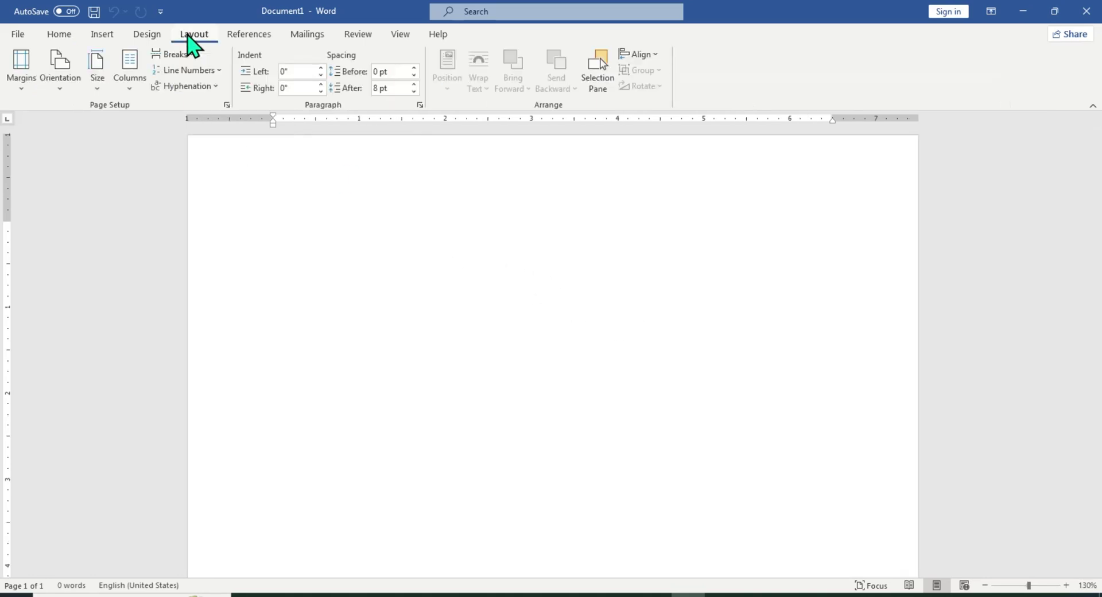
click(101, 91)
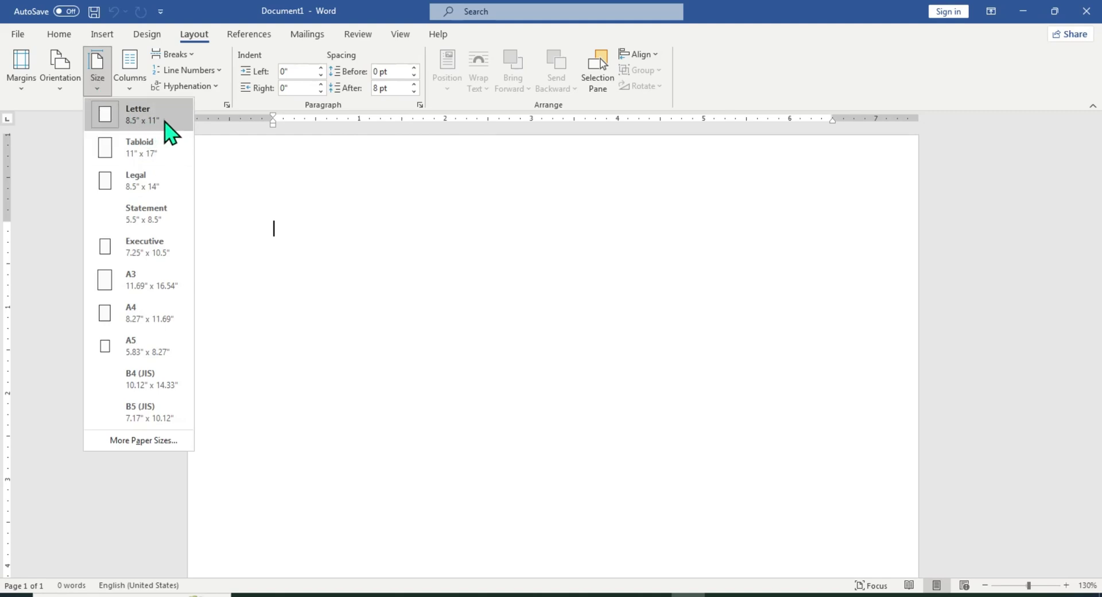
click(158, 325)
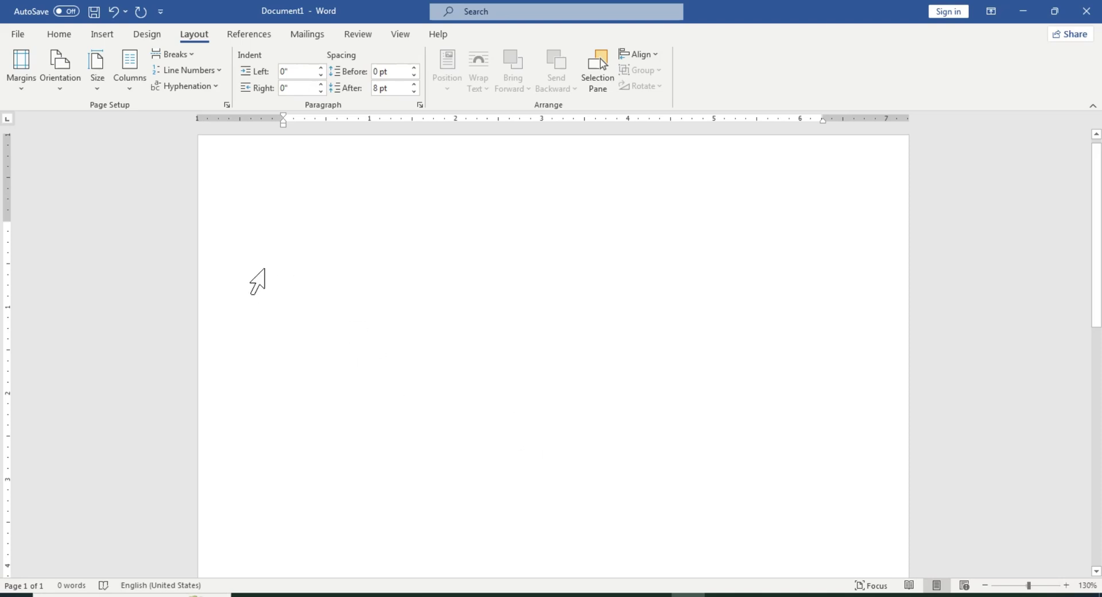
click(100, 83)
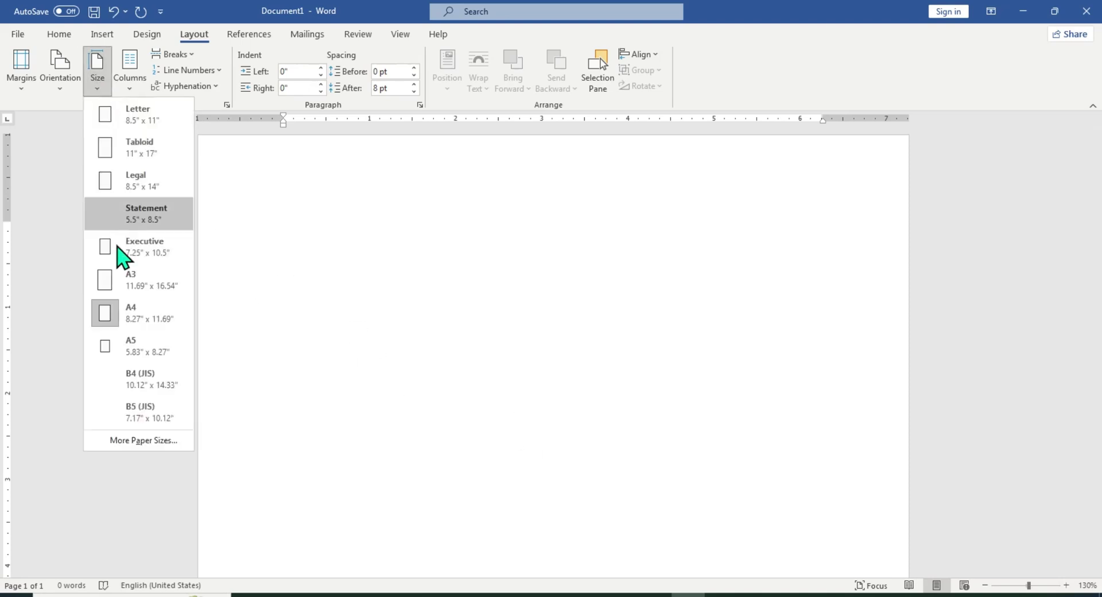
click(313, 268)
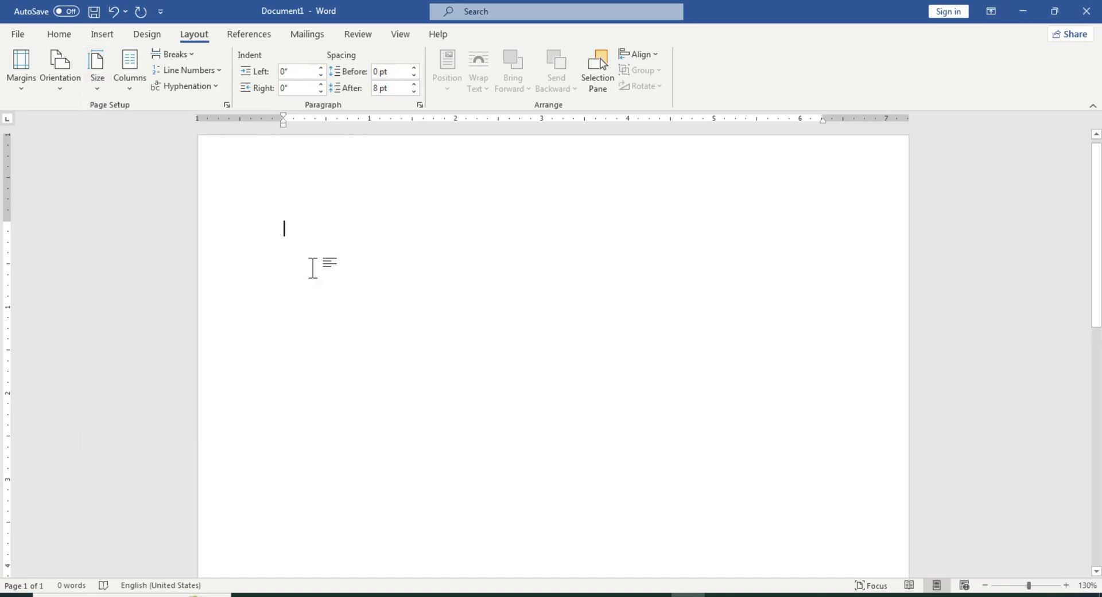
Set custom page margins of 0.5 inch for the top, bottom and right edges of the whole document
click(26, 91)
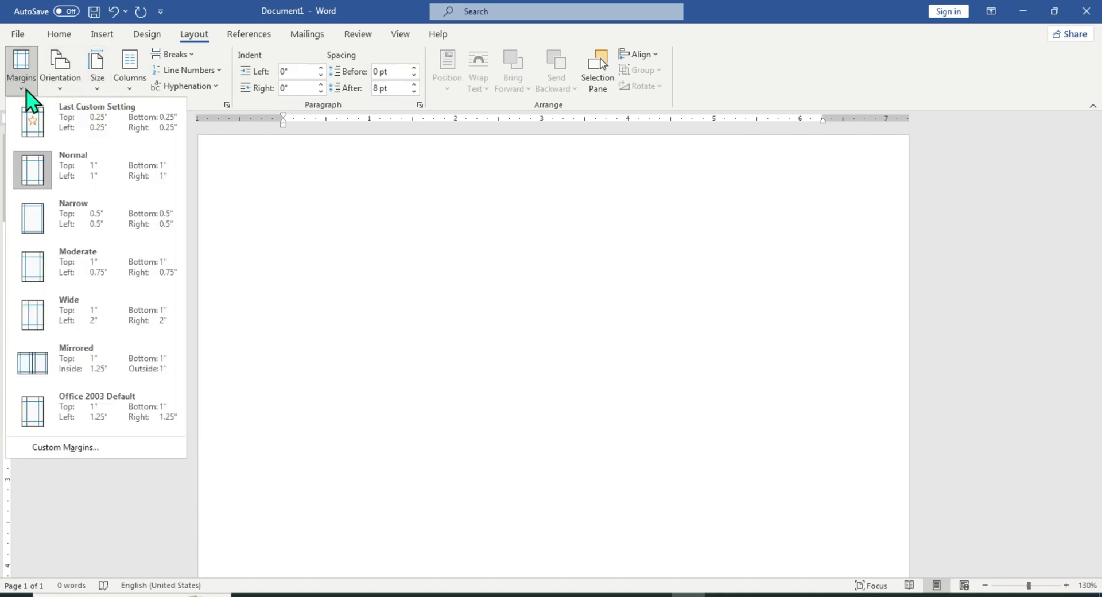
click(158, 195)
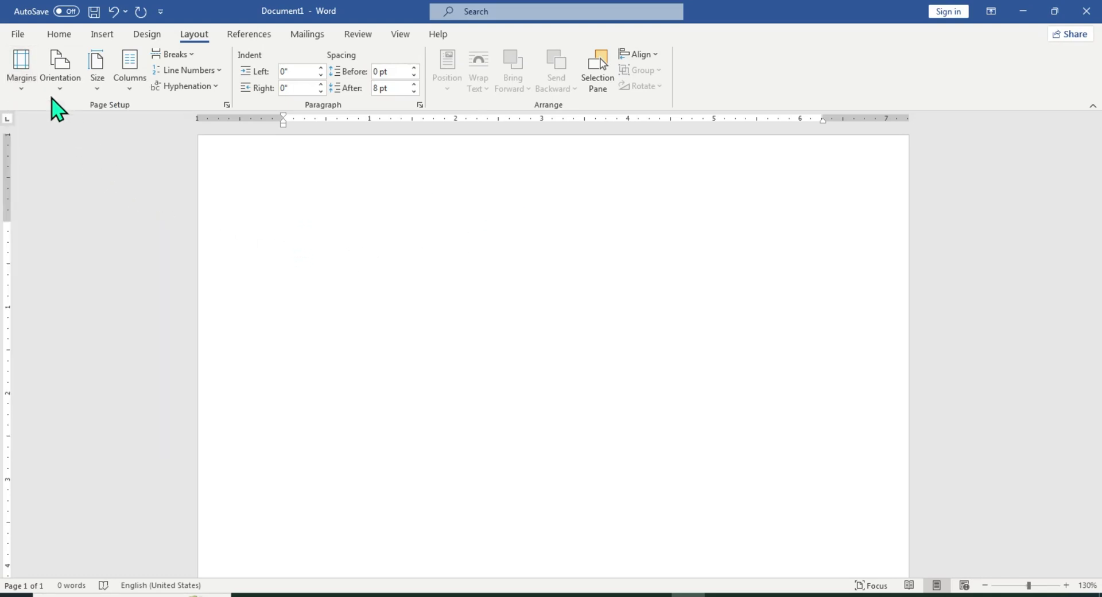
click(23, 87)
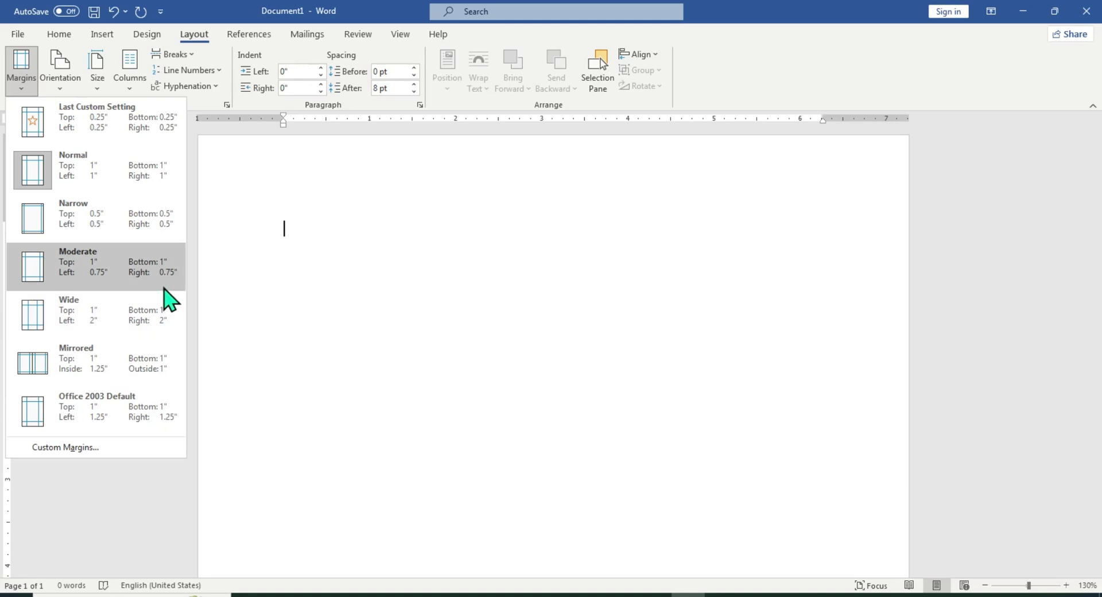
click(55, 452)
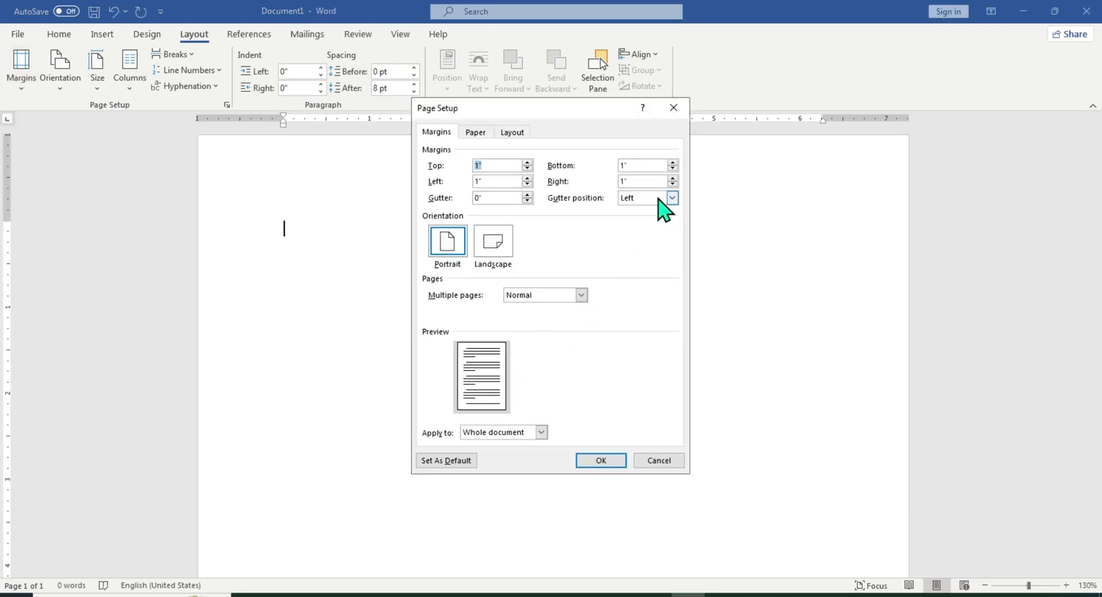
double_click(638, 183)
text(.5)
click(656, 165)
drag(655, 166, 610, 163)
text(.5)
drag(494, 167, 429, 167)
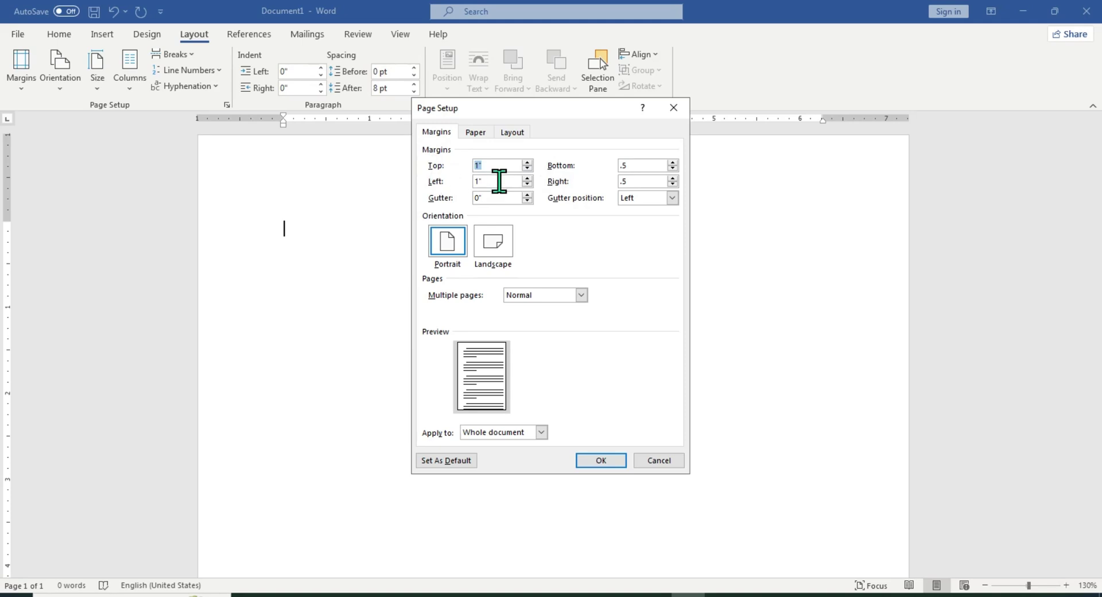
text(.5)
click(493, 181)
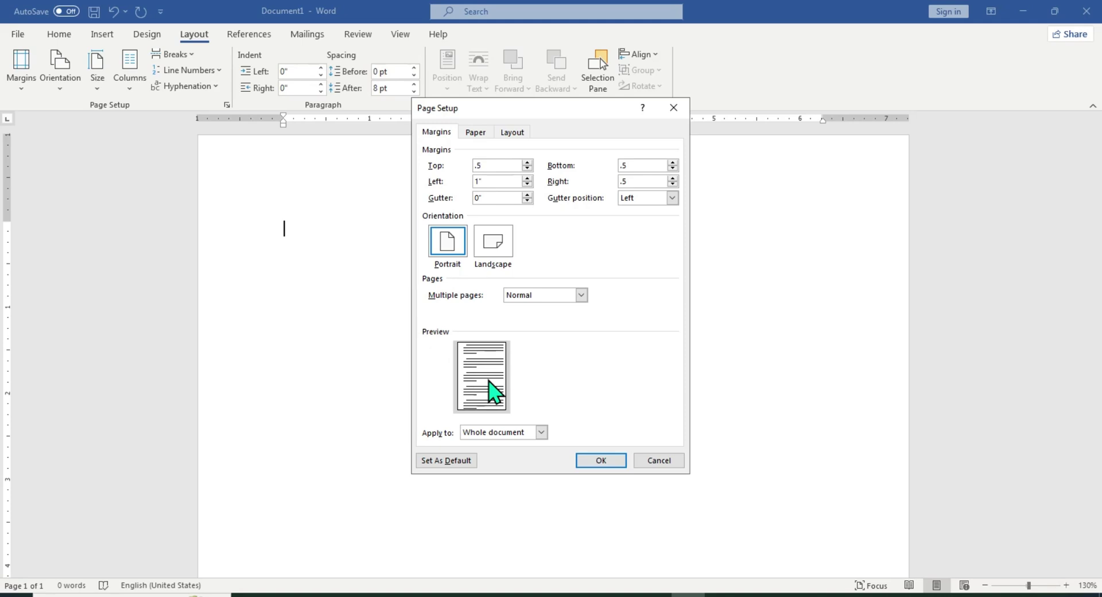
click(592, 460)
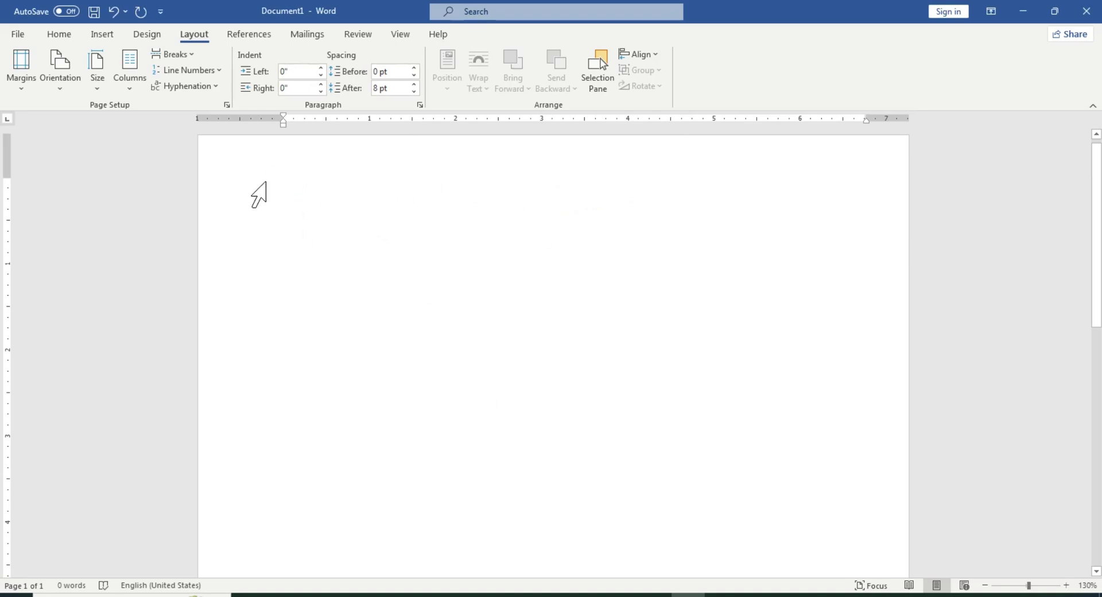
Place the Word document beside the sample PDF and set the font to Preeti
click(1055, 13)
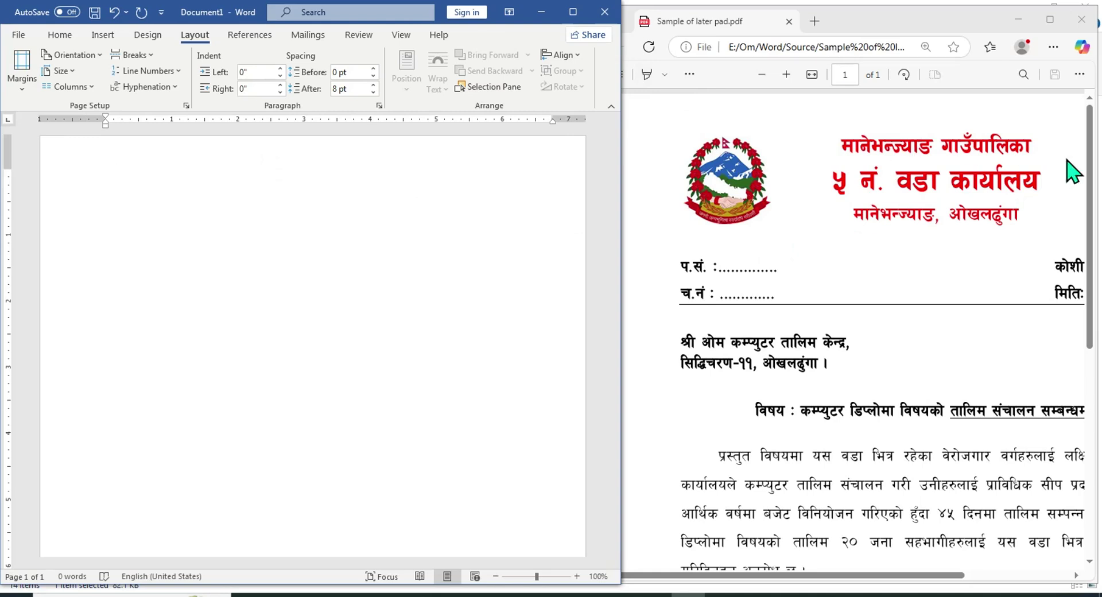
click(62, 36)
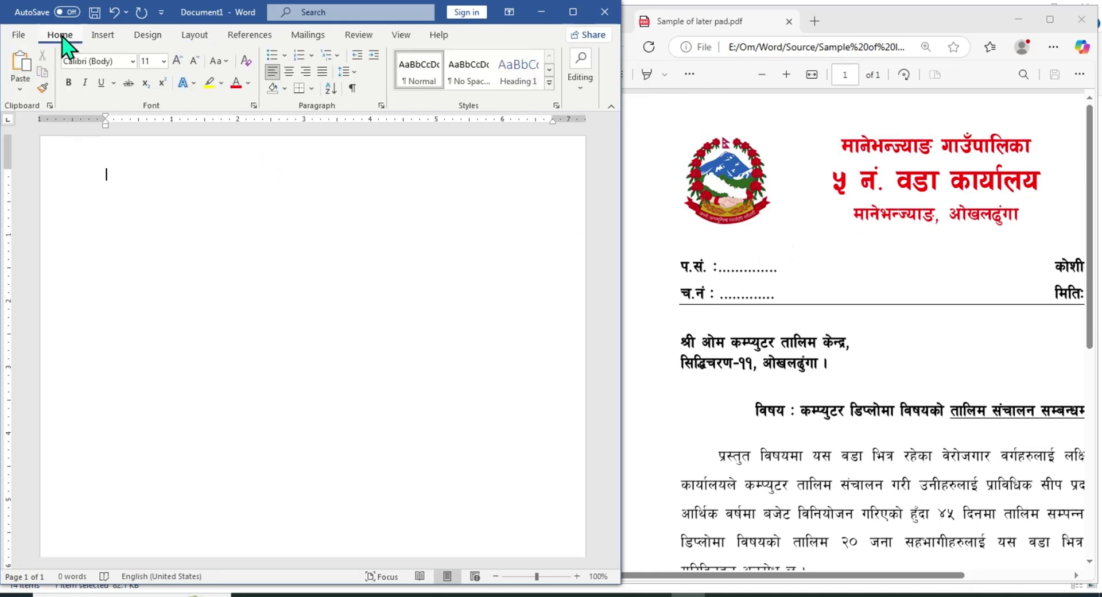
click(121, 61)
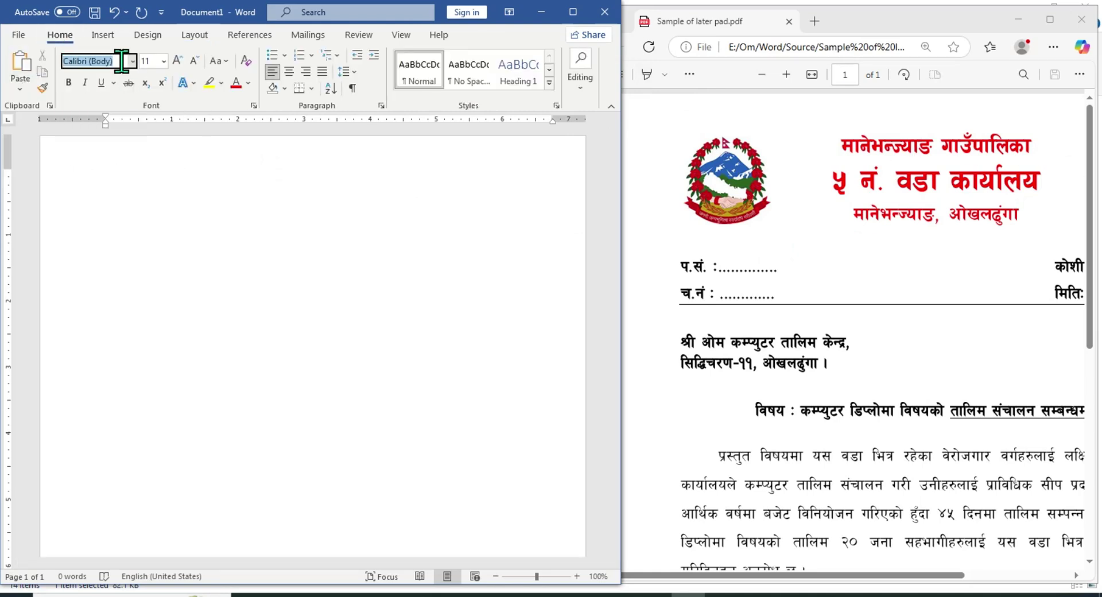
text(Preeti)
key(Return)
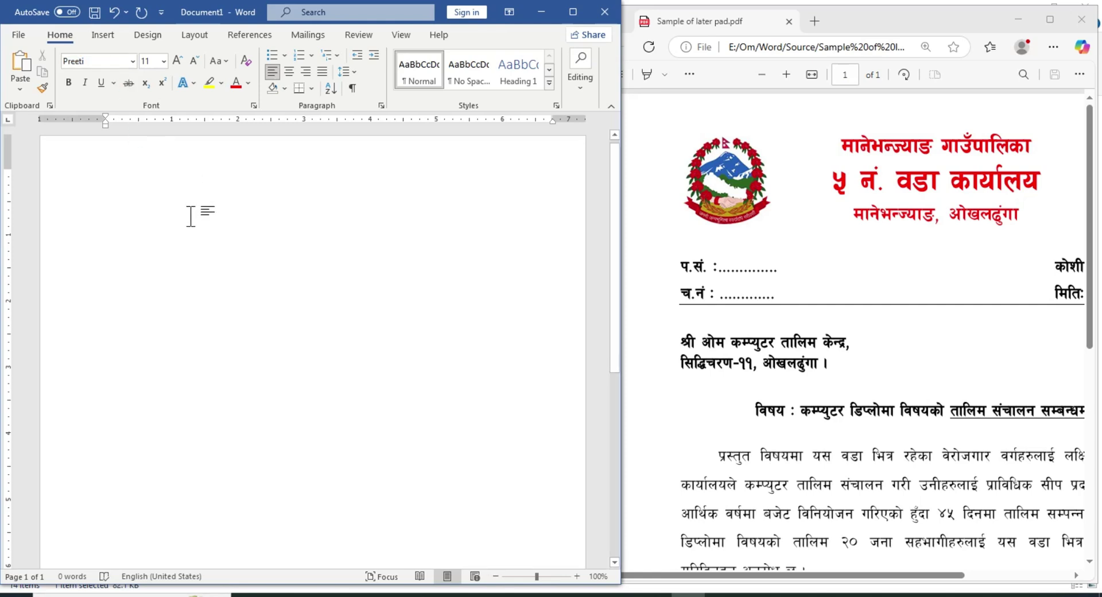
Change the input language to Nepali and set the font to Kokila
key(alt+shift)
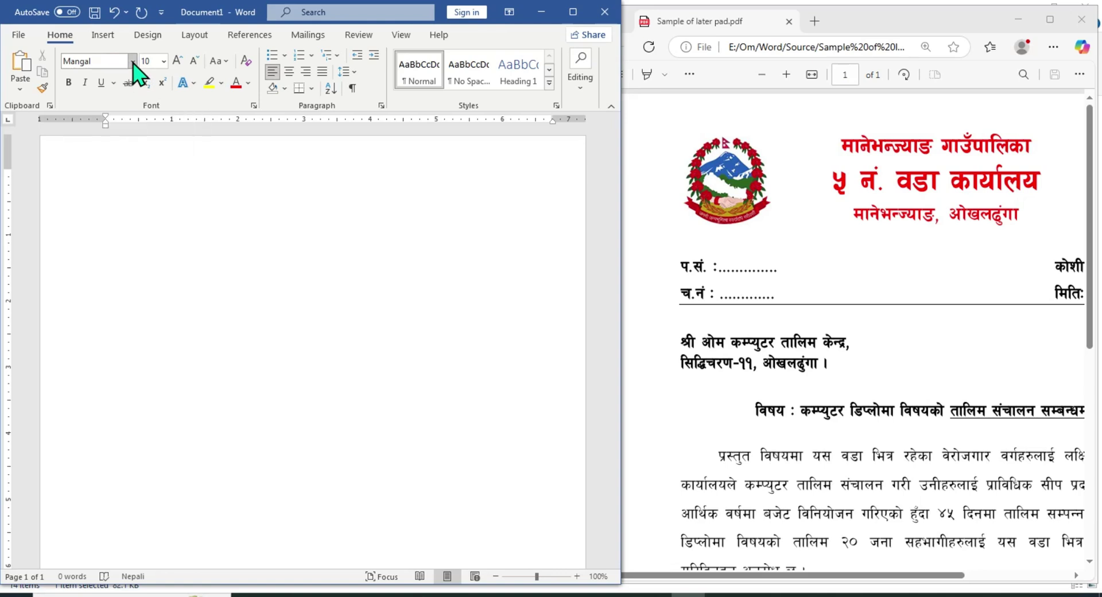
click(133, 61)
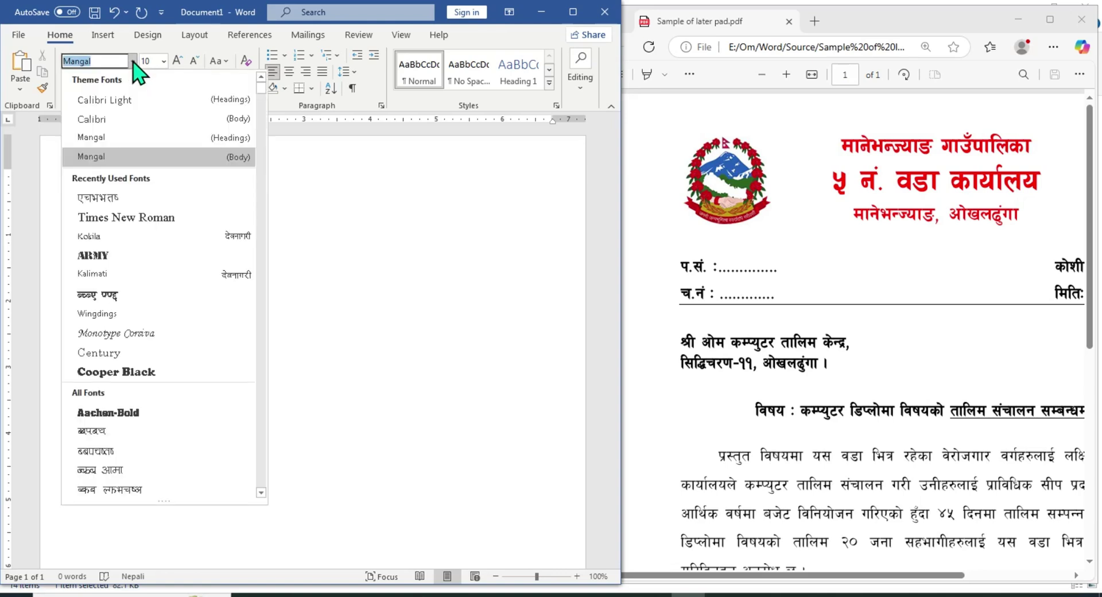
click(133, 61)
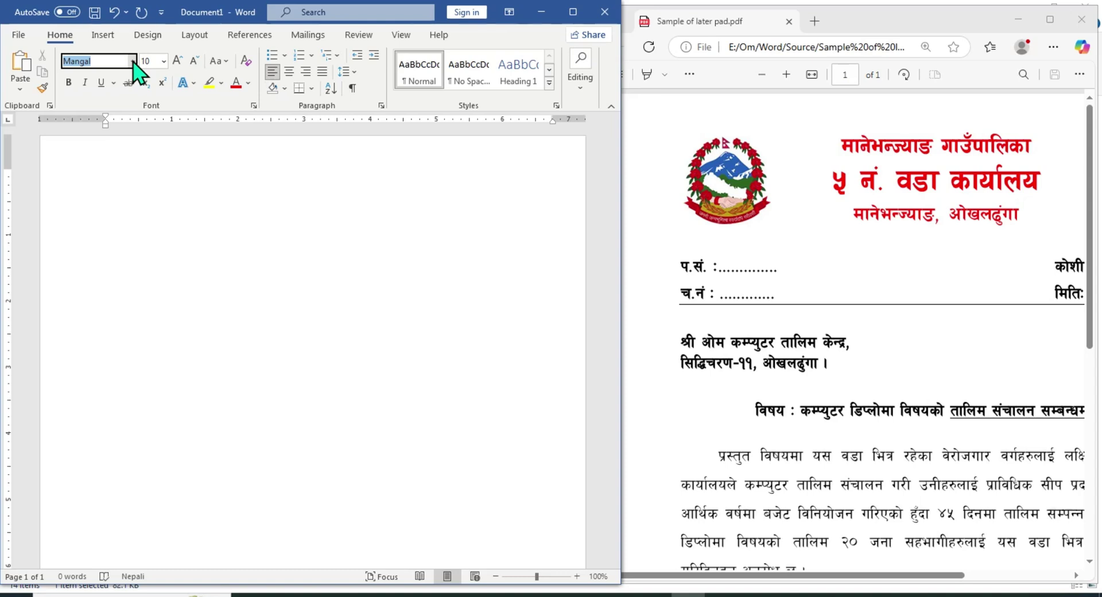
text(Kokila)
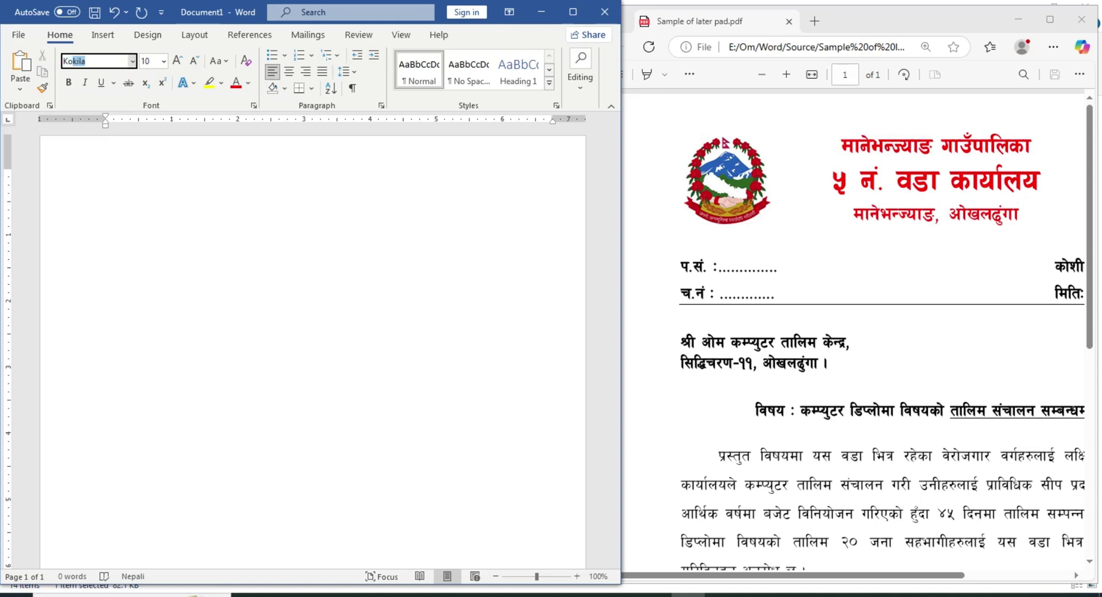
key(Return)
Enter trial text in the Kokila font, alternating the input language between English and Nepali
text(sadfsadf)
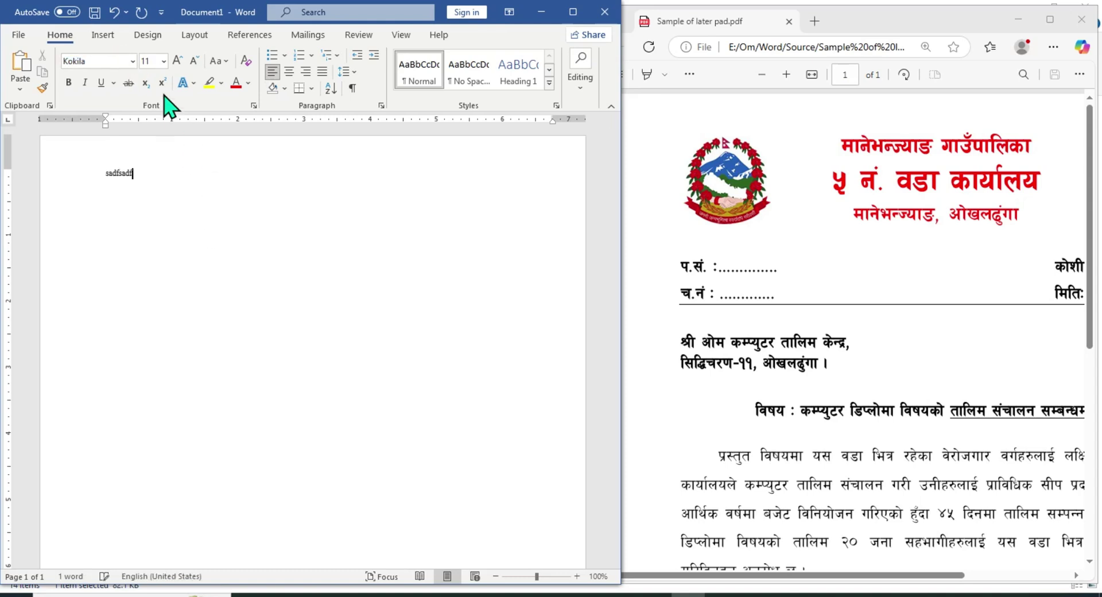
click(76, 171)
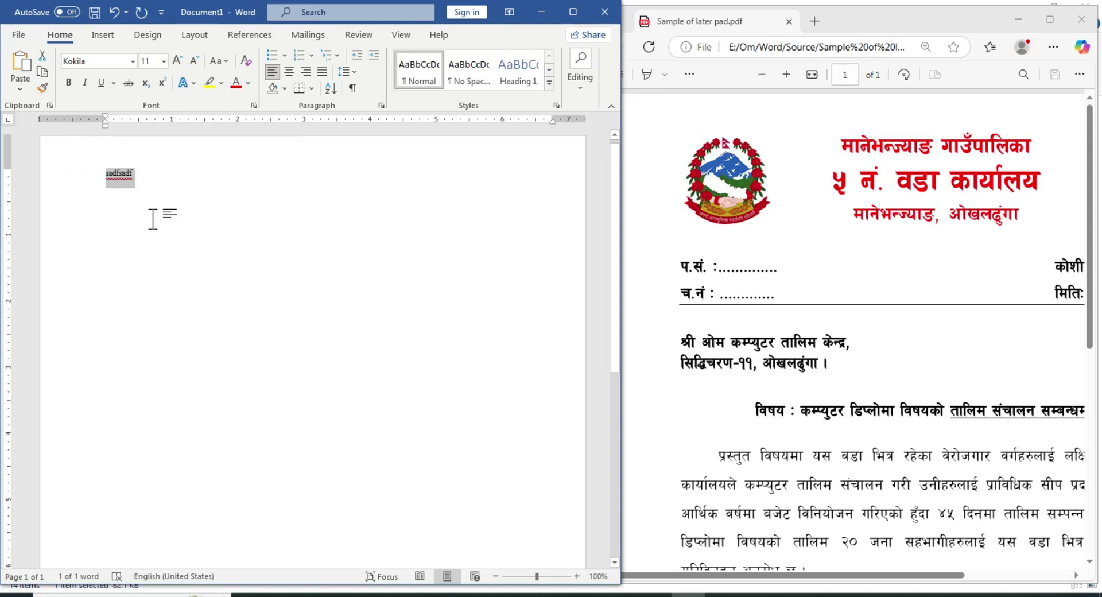
ctrl+scroll(153, 219, up, 6)
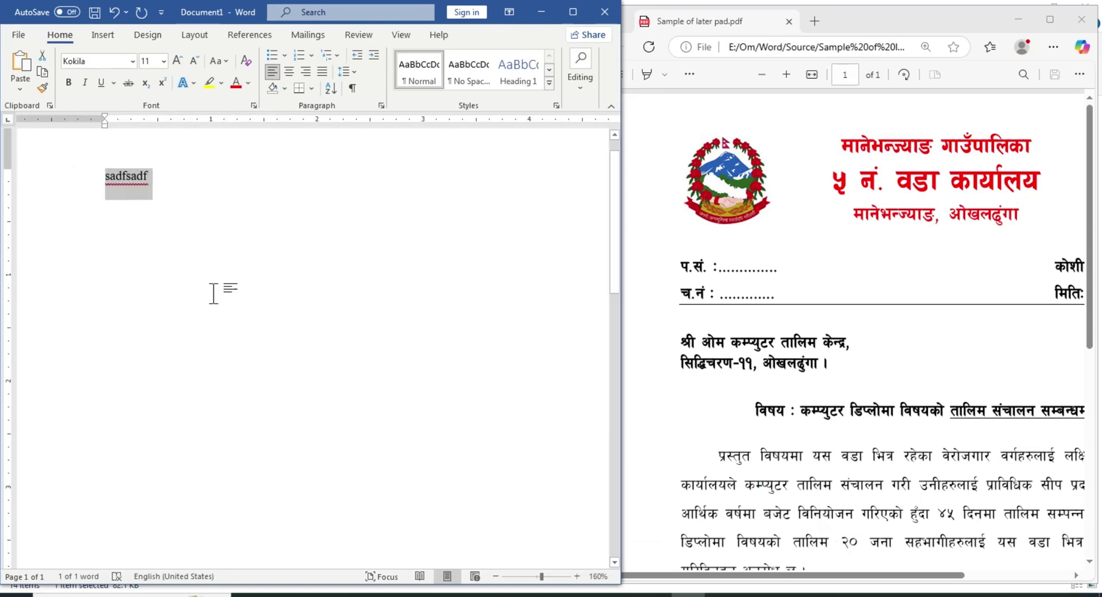
text(कमाकबाबकमाबकमा)
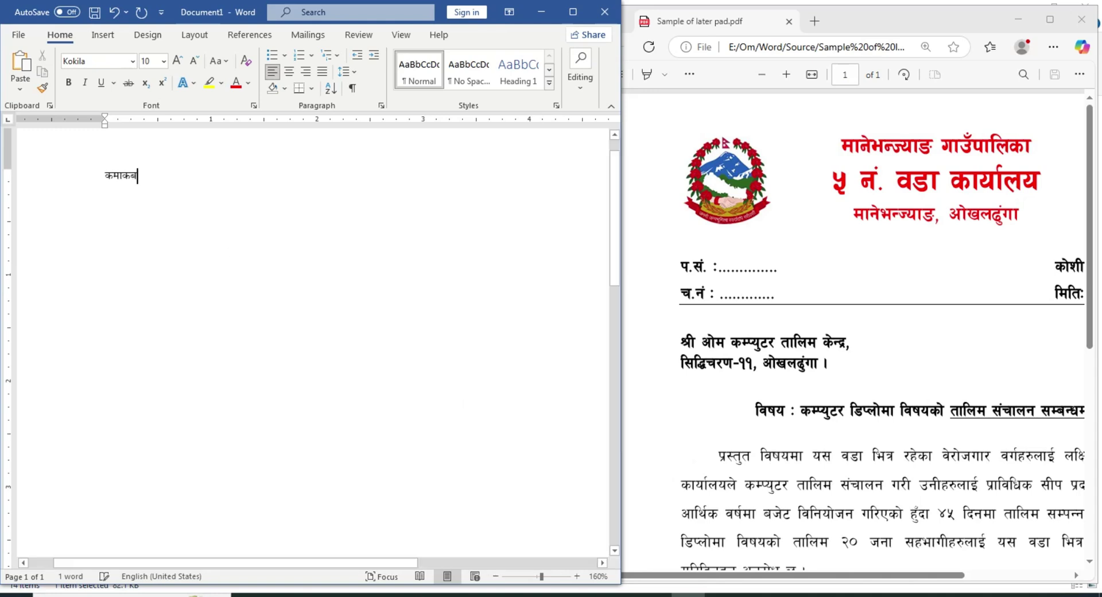
text(sdafdsafsadfdsaf)
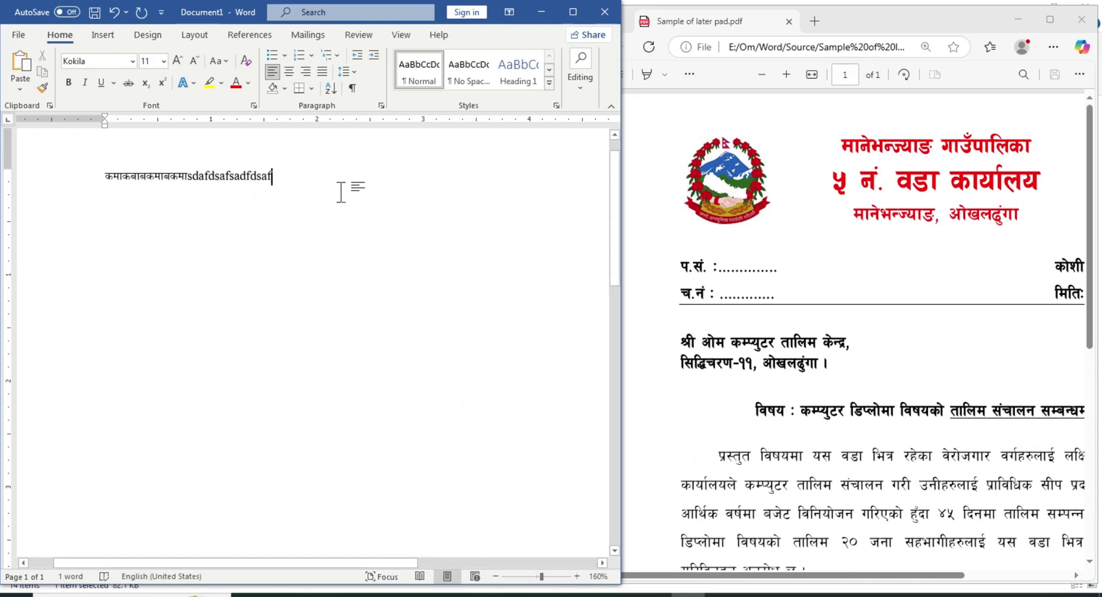
key(alt+shift)
text(किबा)
text(बकमा)
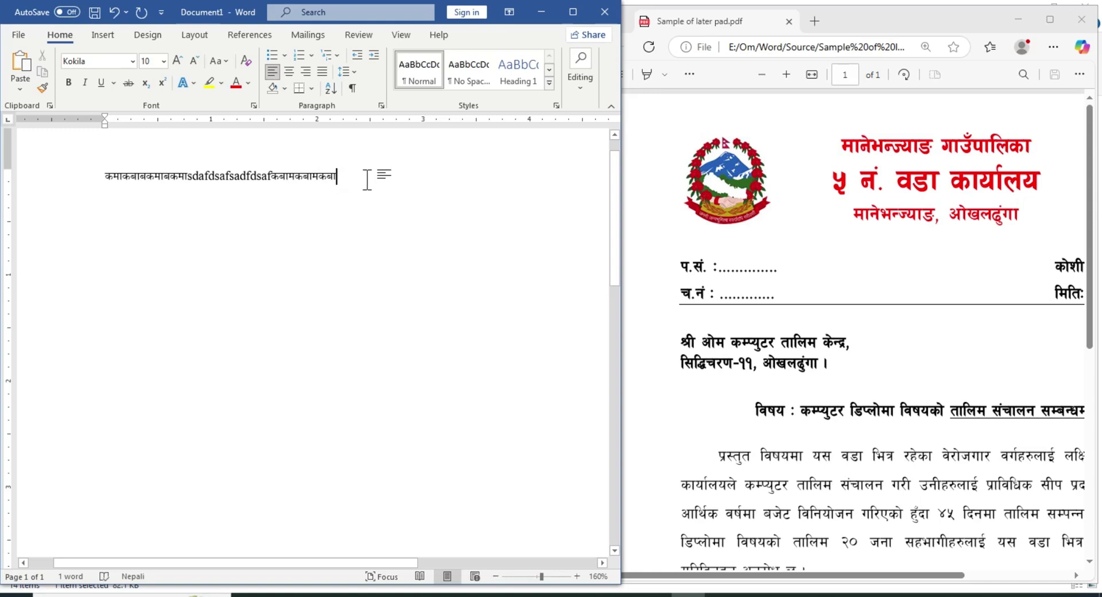
Dismiss the missing proofing tools notice and set the font of the selected mixed trial text to Kalimati
drag(369, 177, 105, 178)
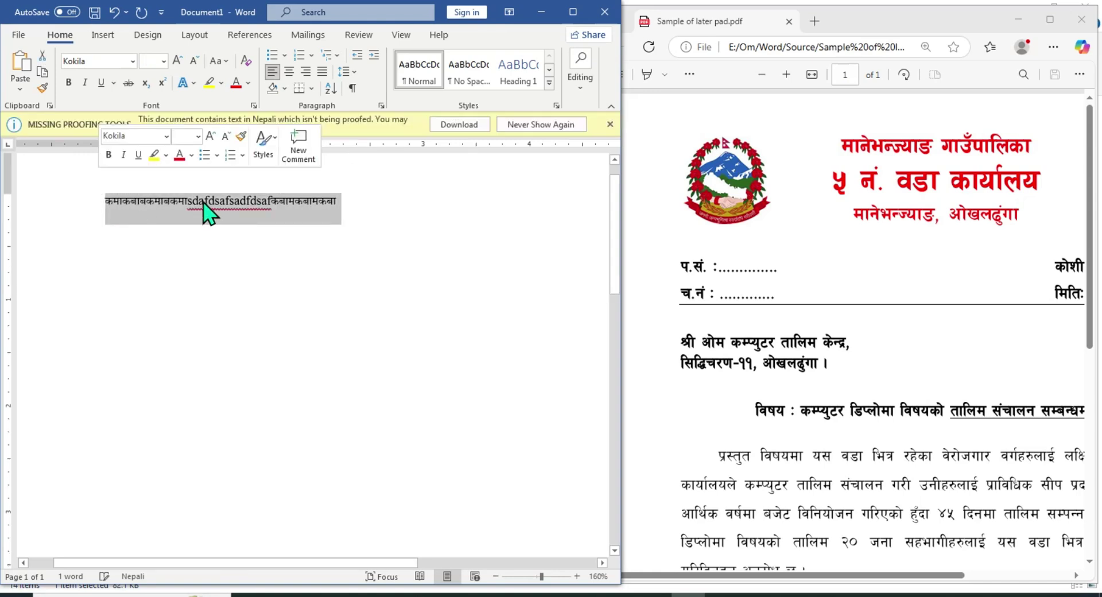
click(610, 124)
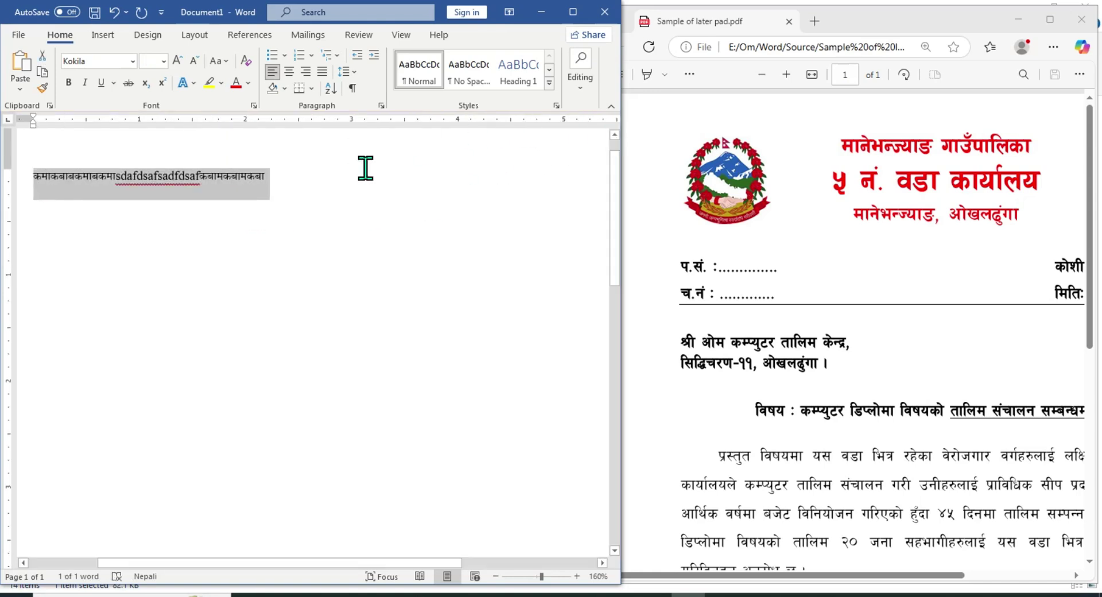
scroll(278, 190, down, 1)
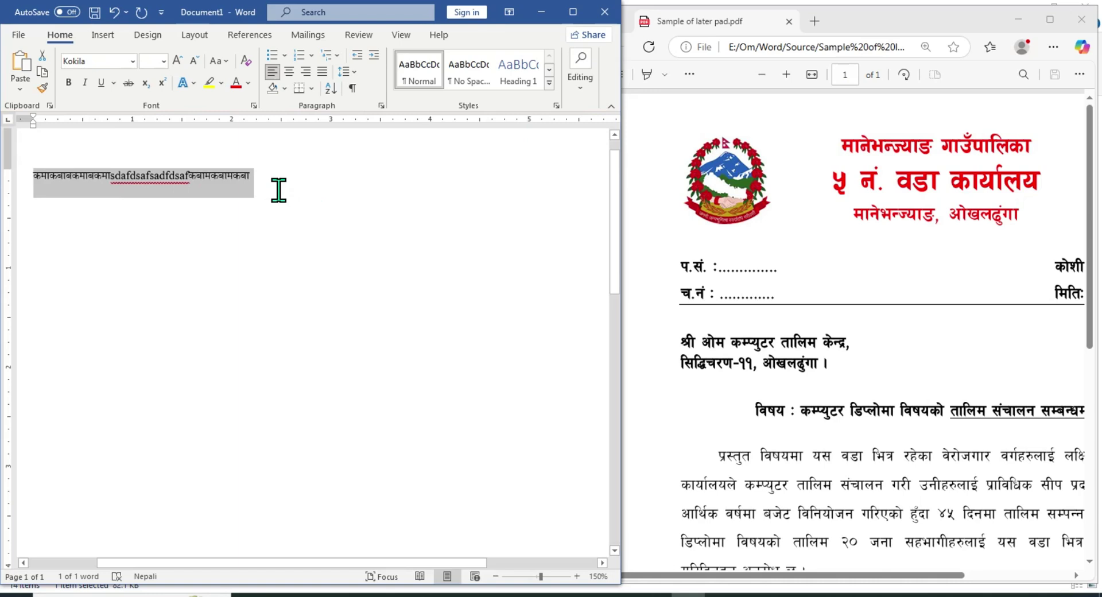
click(447, 576)
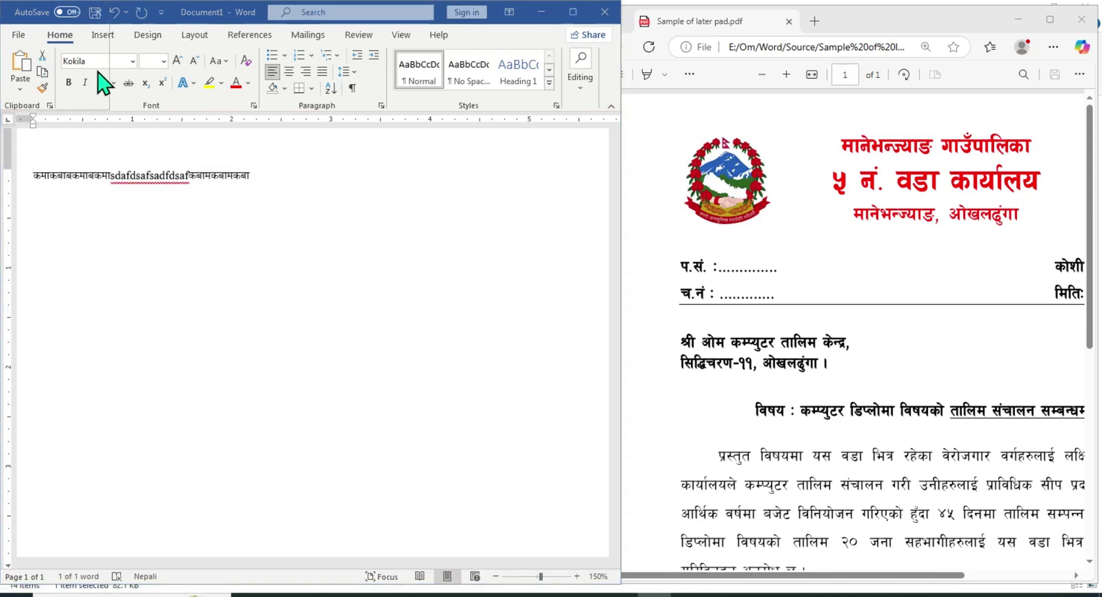
double_click(221, 180)
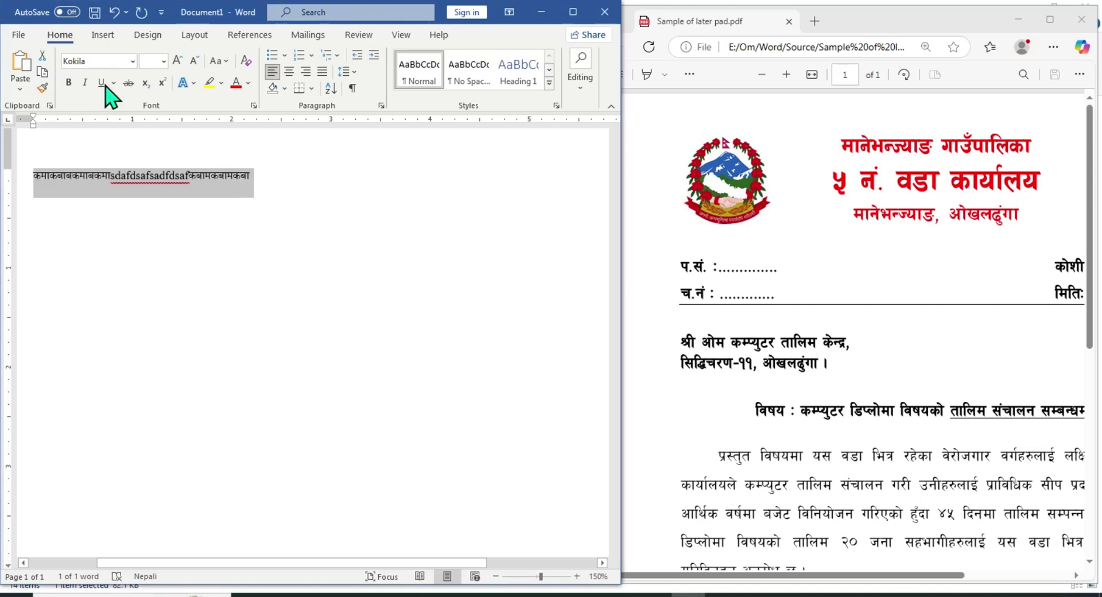
click(101, 62)
text(पब)
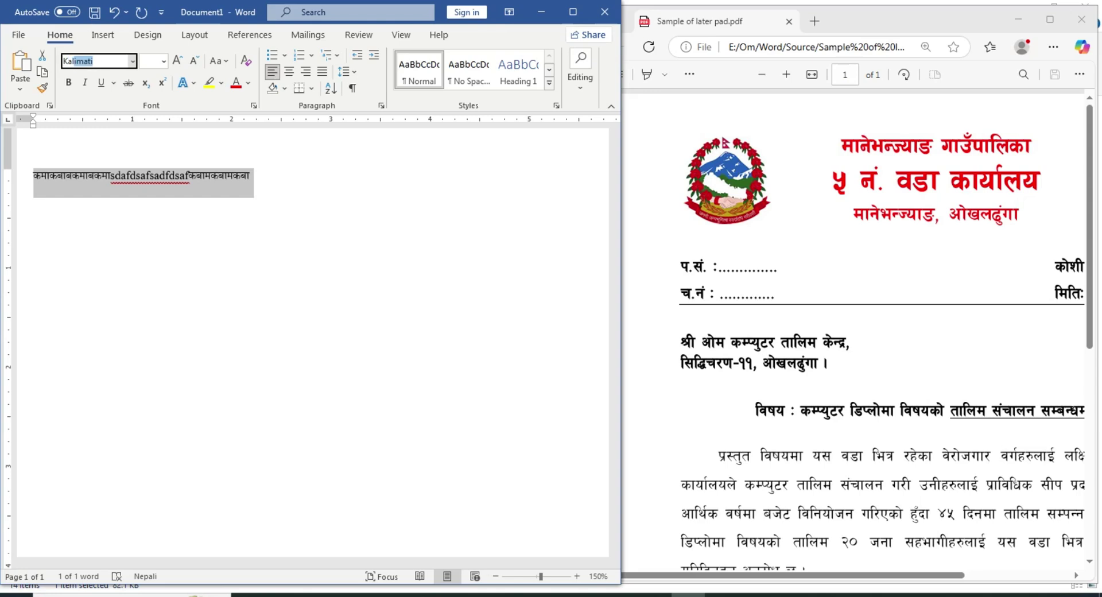
key(Return)
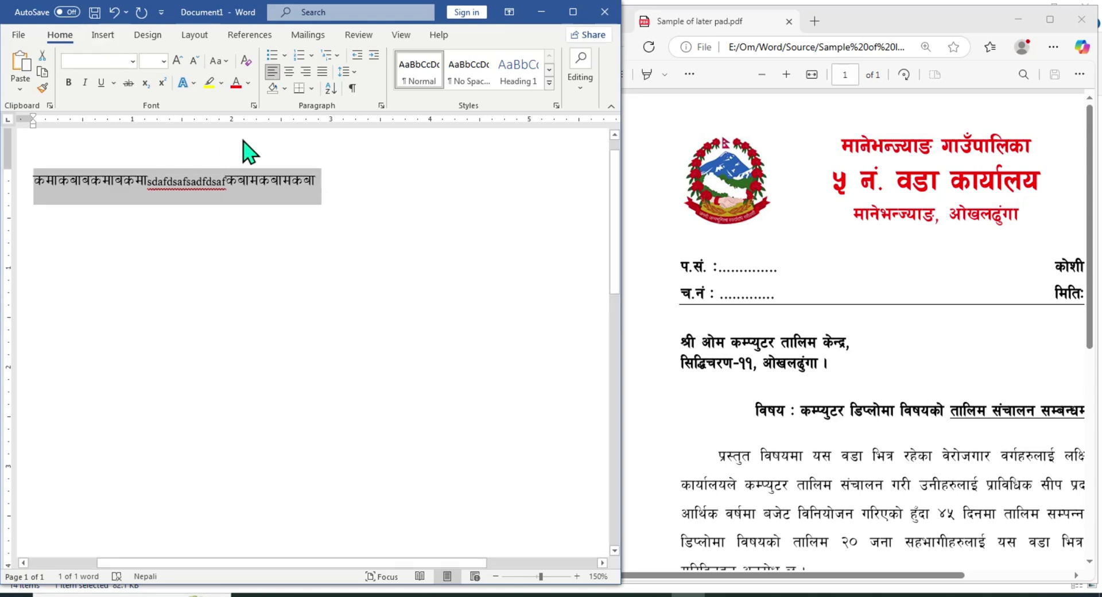
Replace the trial text with an English test line, and overwrite that with a Nepali test line
click(202, 215)
click(17, 160)
text(sa)
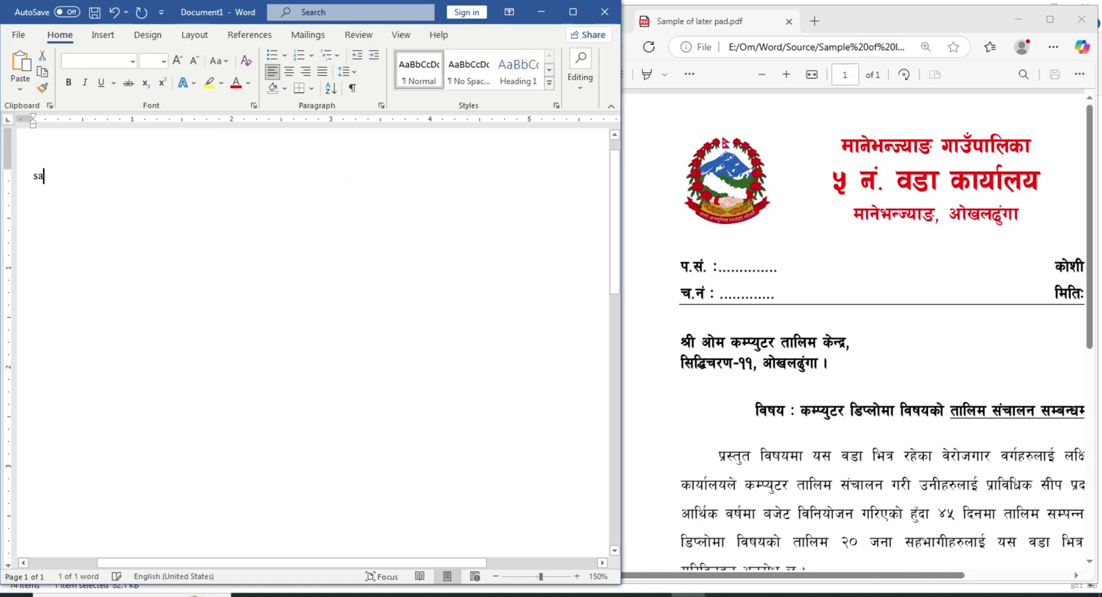
text(dfasdf sadf)
click(13, 181)
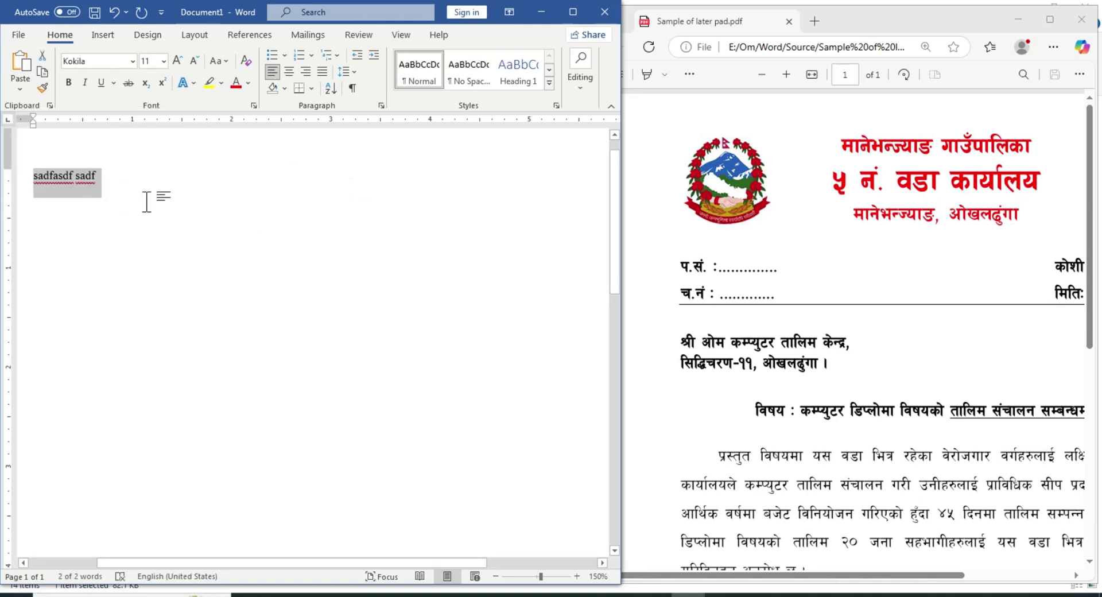
text(मनकमानक मकान माकनमज नमानामकन)
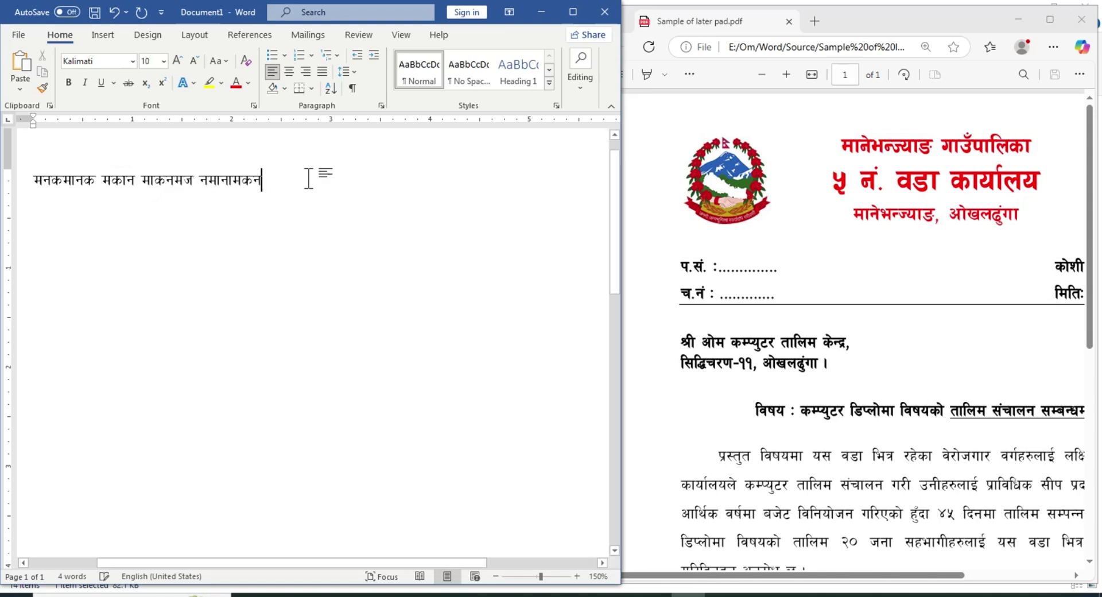
drag(308, 178, 43, 172)
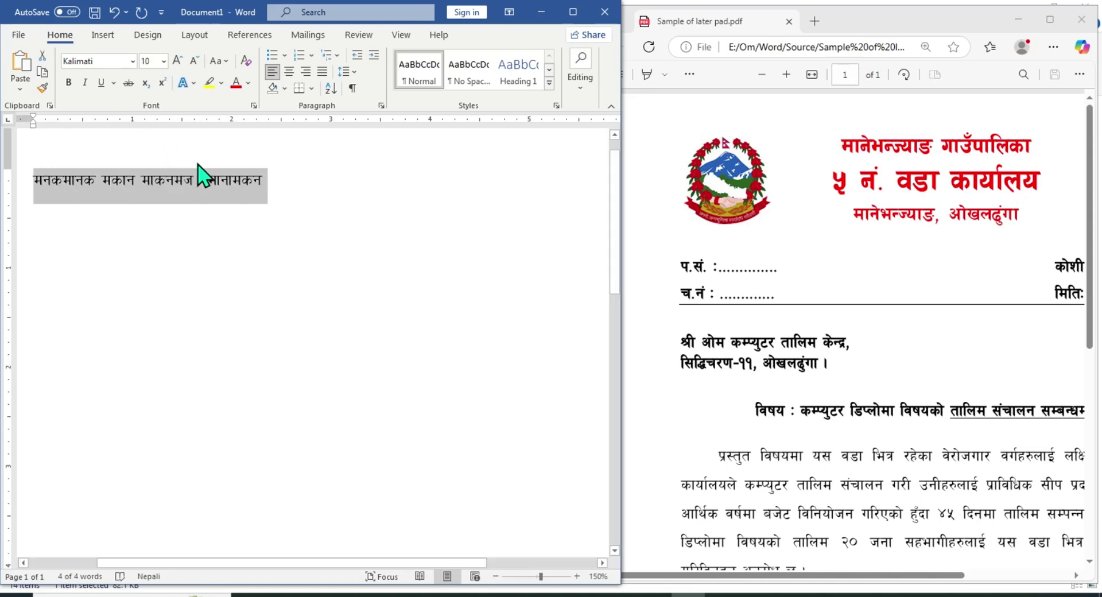
Delete the Nepali test line and set the font to Preeti at size 18
click(116, 66)
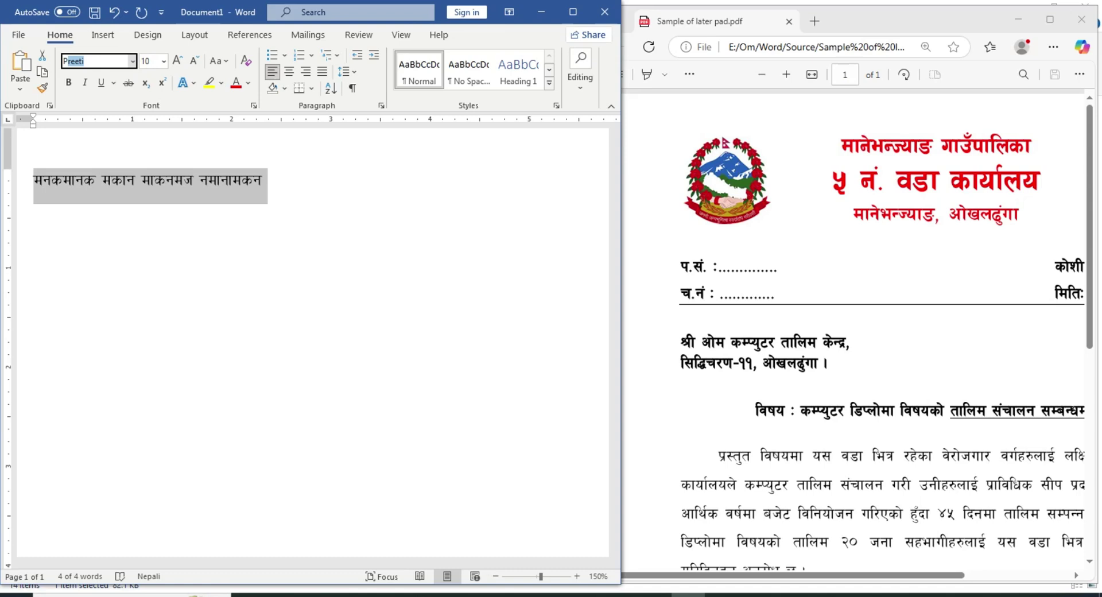
key(Escape)
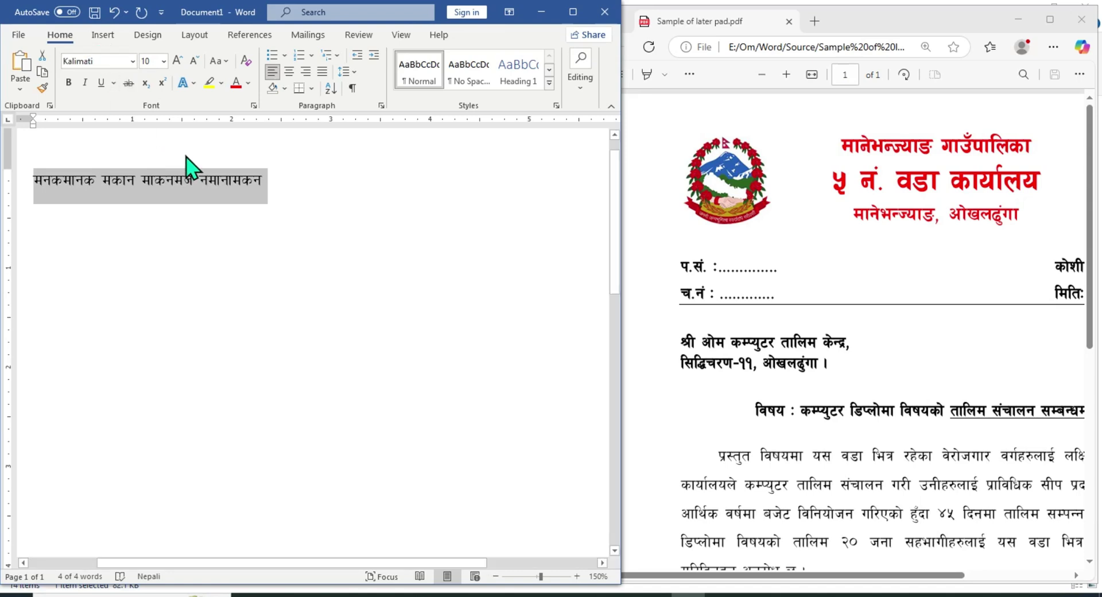
key(Delete)
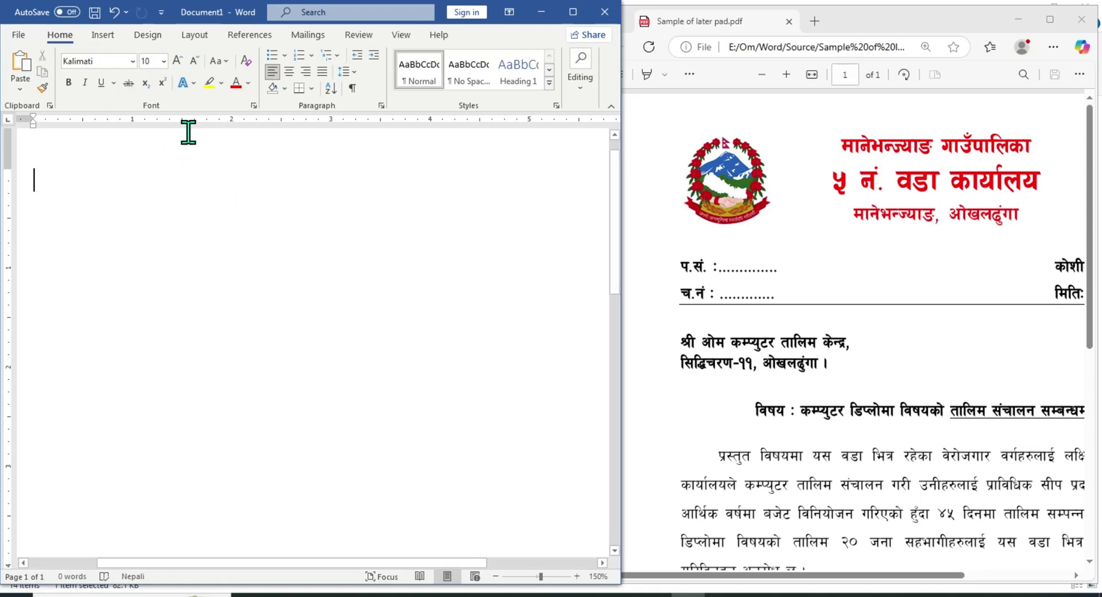
click(115, 60)
text(Preeti)
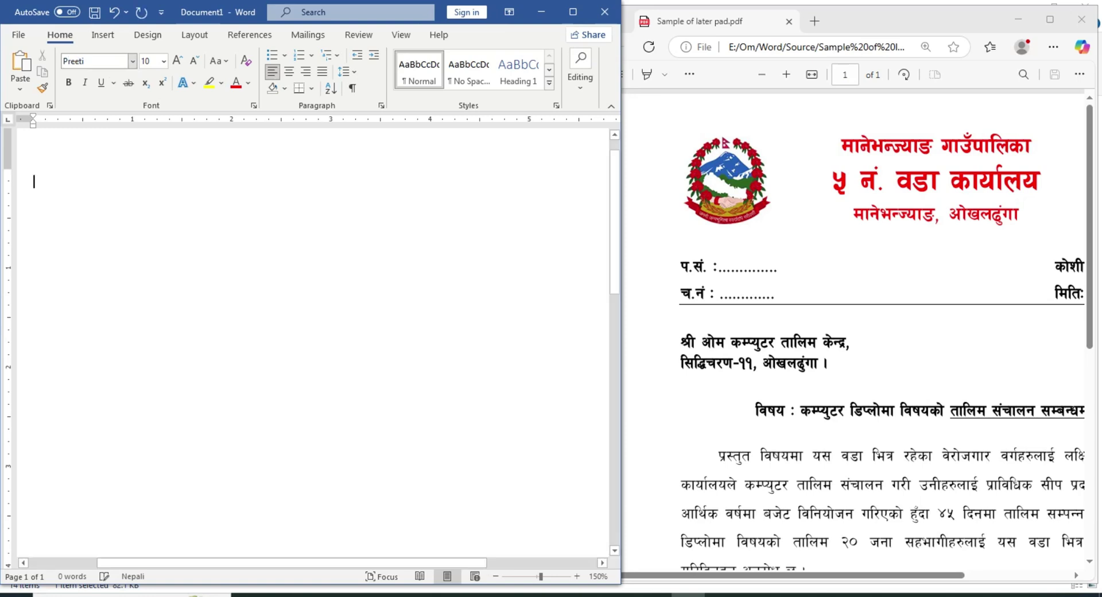
key(alt+shift)
key(Return)
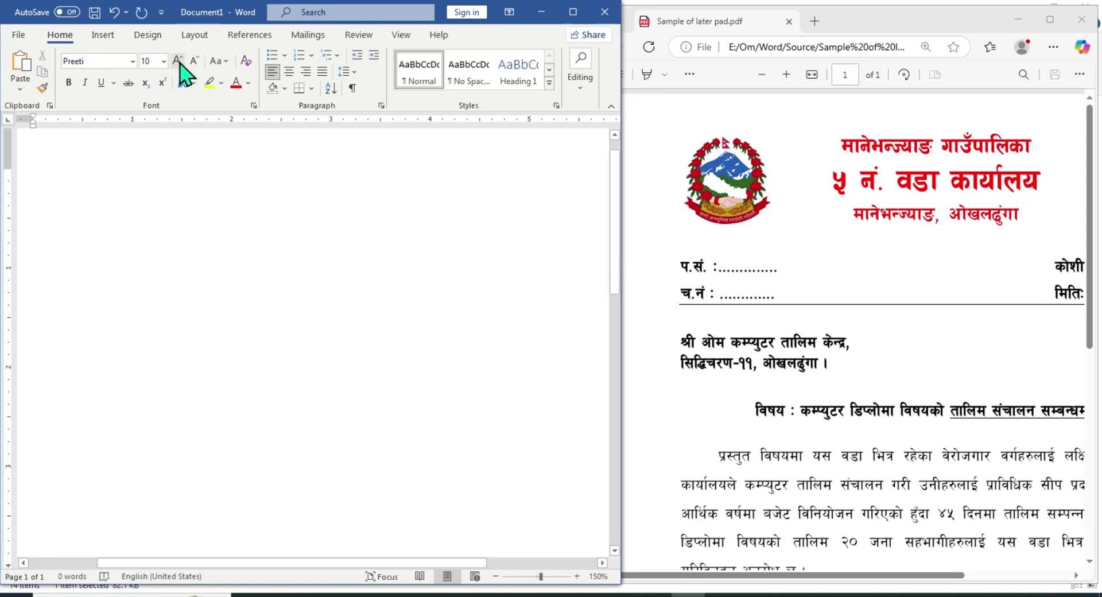
click(163, 61)
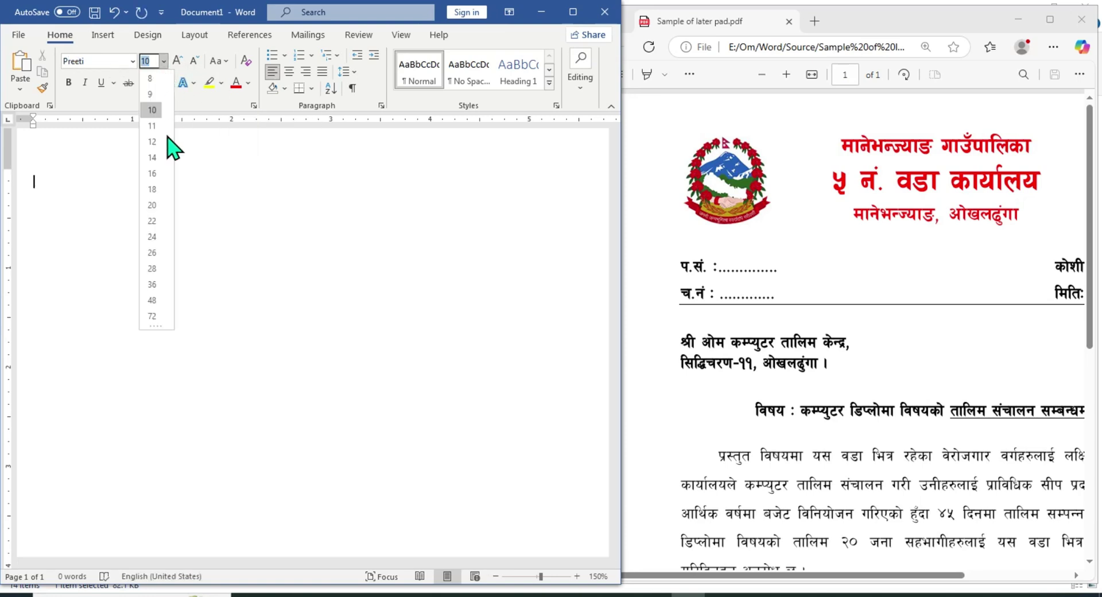
click(160, 197)
Test the new font size by entering a Nepali trial word, and select it for replacement
key(alt+shift)
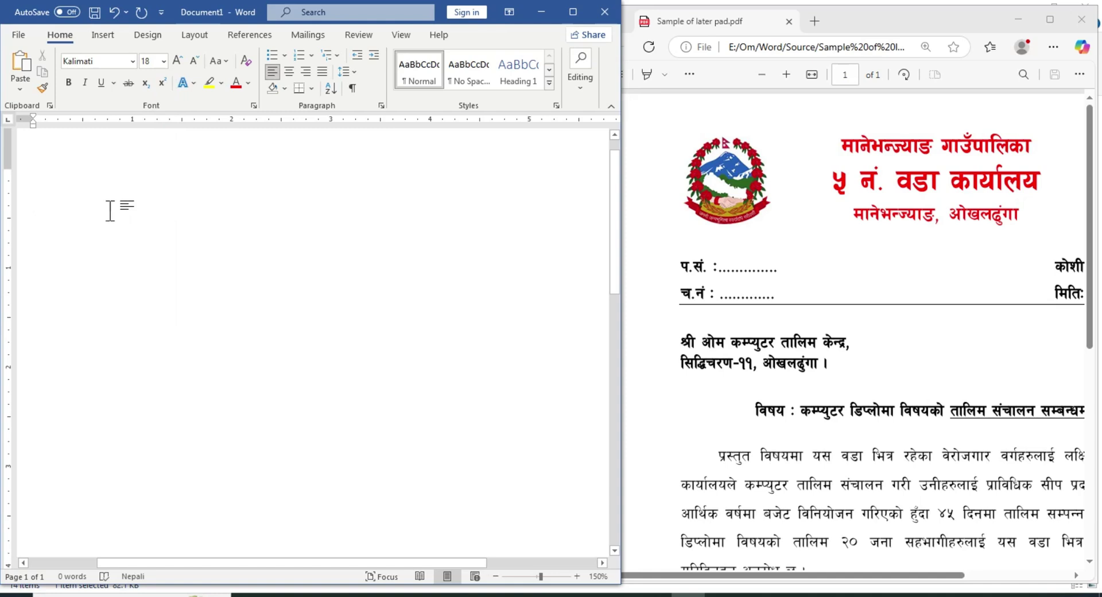
ctrl+scroll(106, 218, down, 6)
ctrl+scroll(107, 224, up, 1)
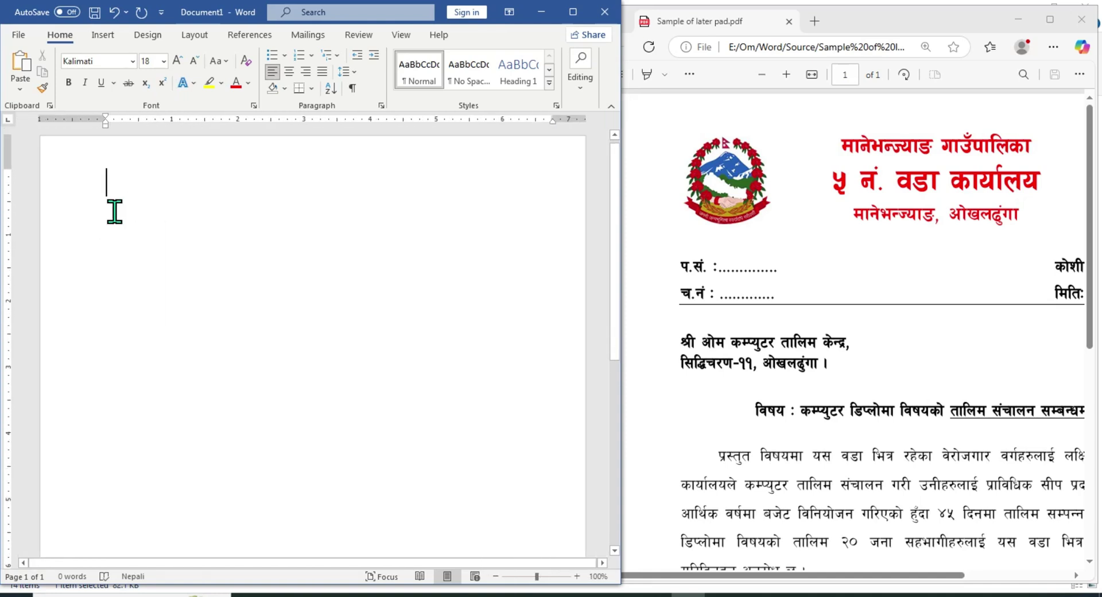
text(मकाबकाकमब)
click(57, 174)
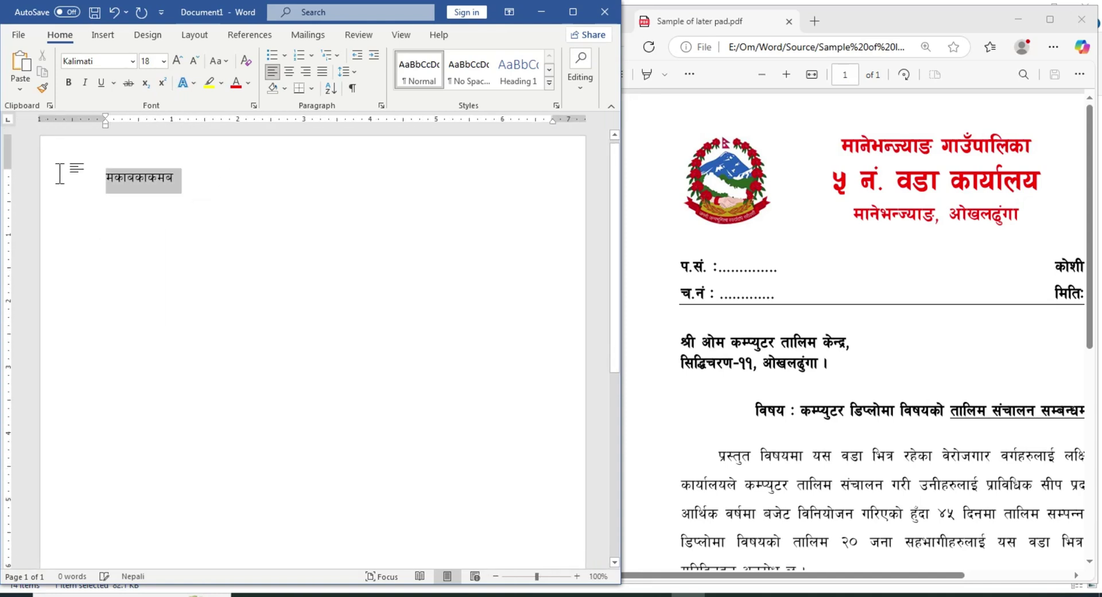
key(alt+shift)
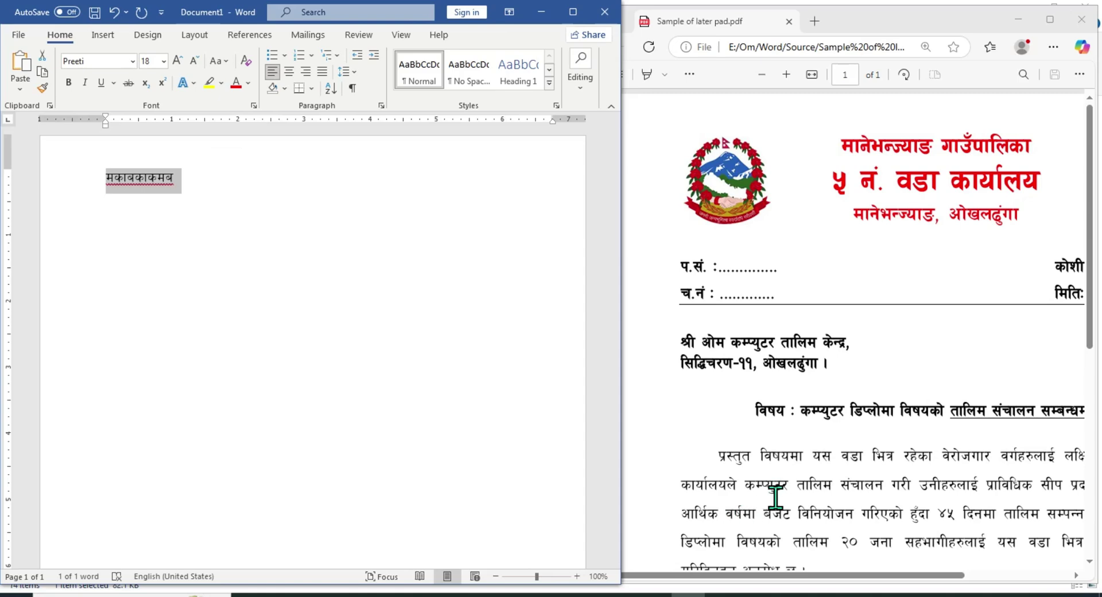
Review the letterhead and body text in the sample PDF and return to the Word document
click(832, 458)
scroll(833, 457, down, 5)
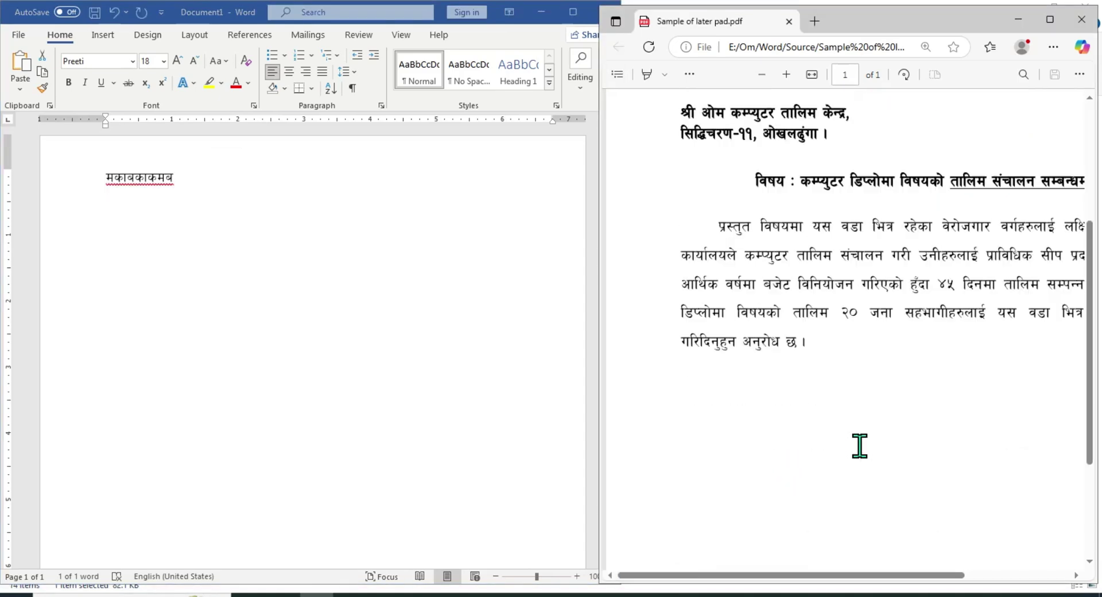
scroll(859, 445, up, 3)
key(alt+Tab)
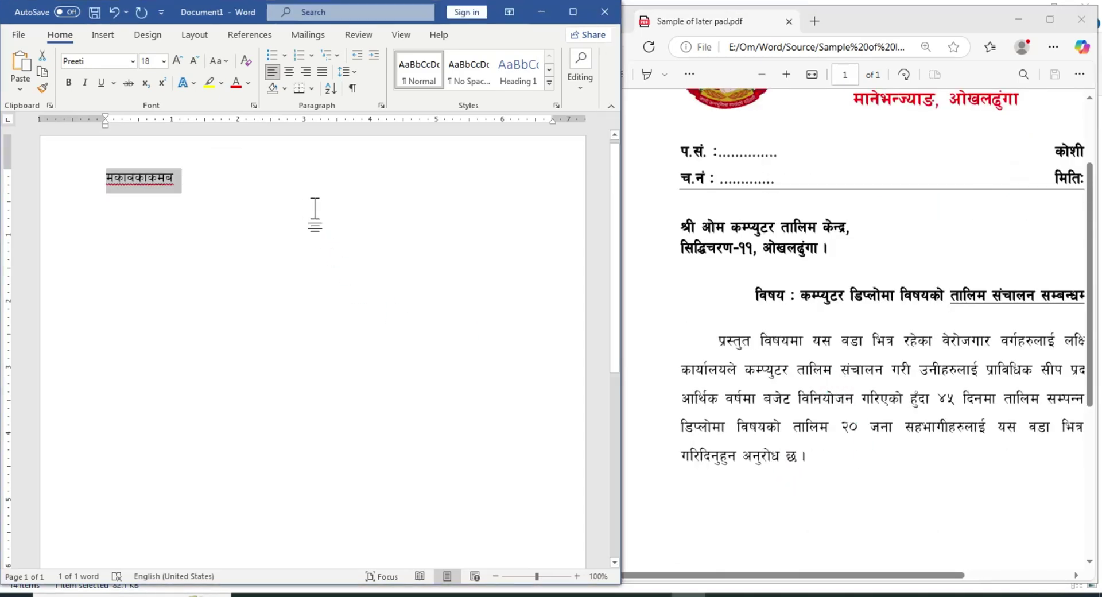
click(936, 236)
scroll(891, 185, up, 2)
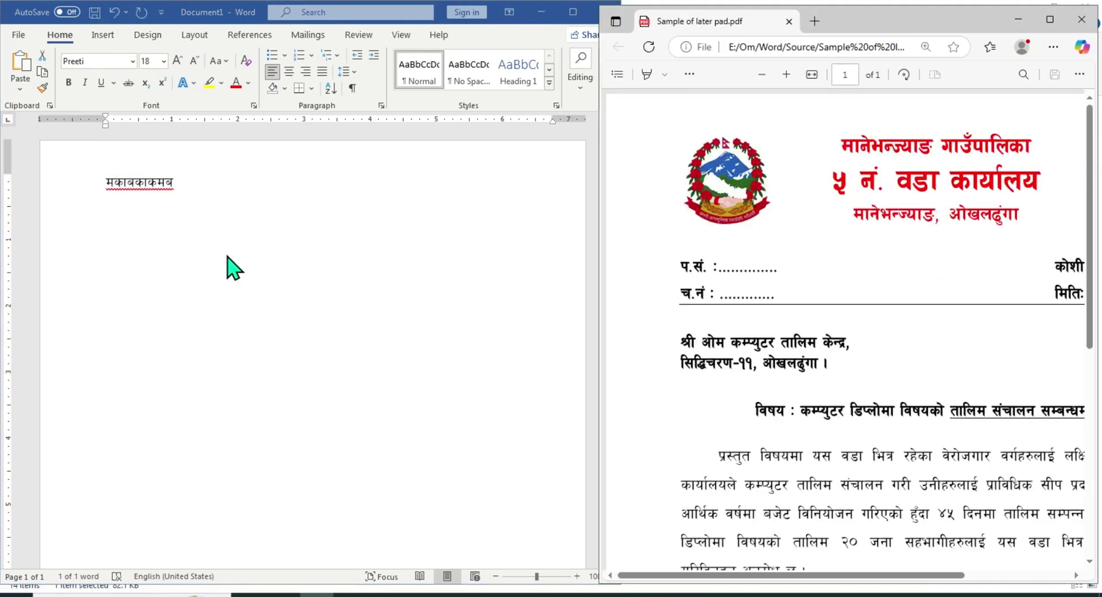
key(alt+Tab)
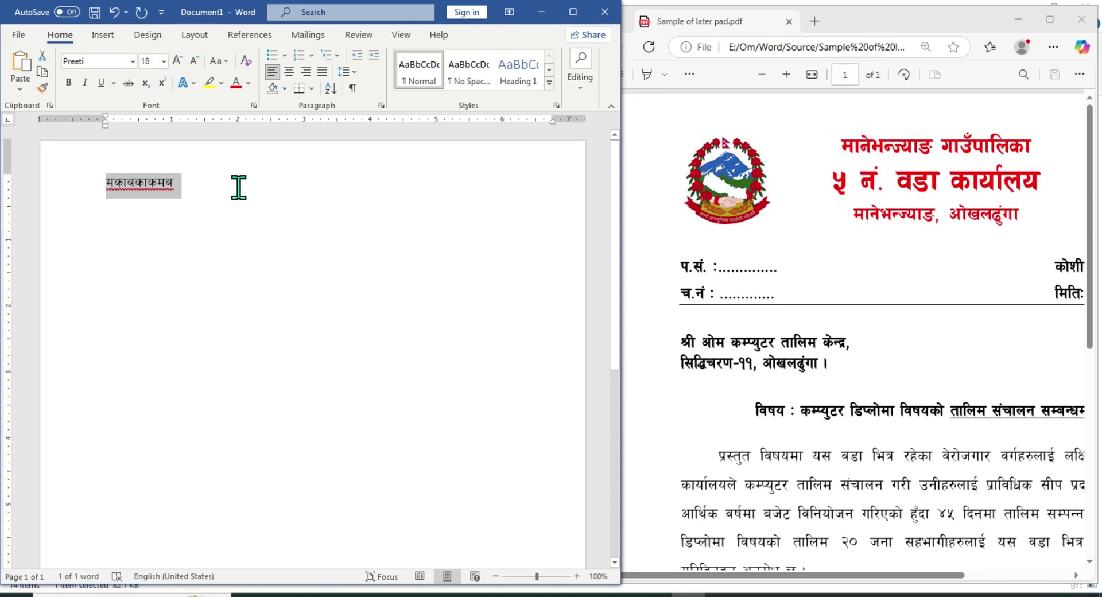
Enter three letterhead lines in Nepali: "मानेभन्ज्याङ गाउँपालिका", "५ नं. वडा कार्यालय" and "मानेभन्ज्याङ, ओखलढुंगा"
text(मानेभन्ज्य)
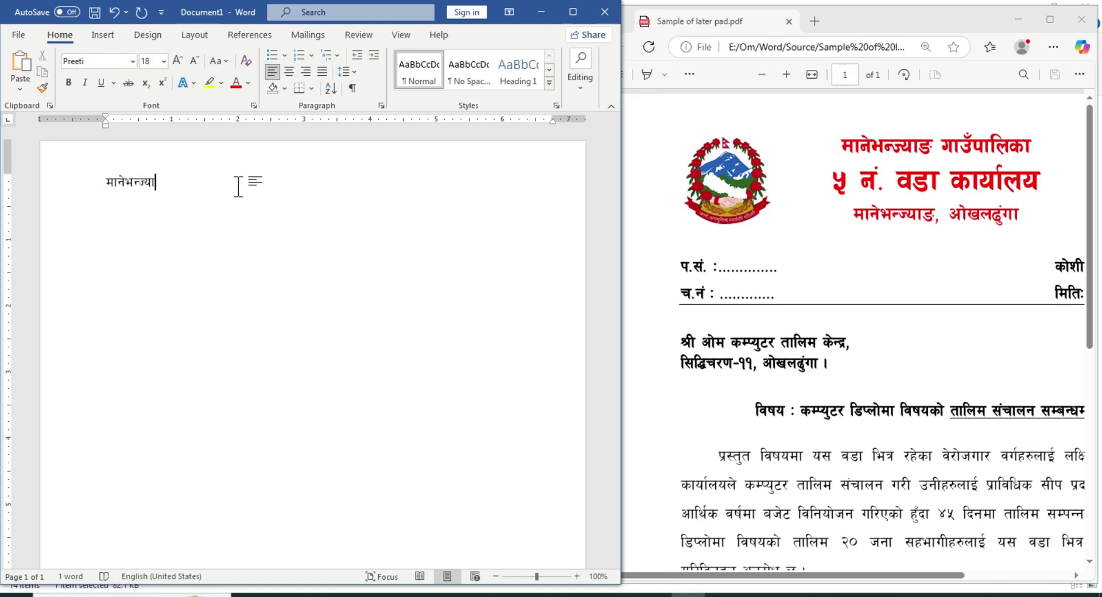
text(ाङ गाउँपालिका)
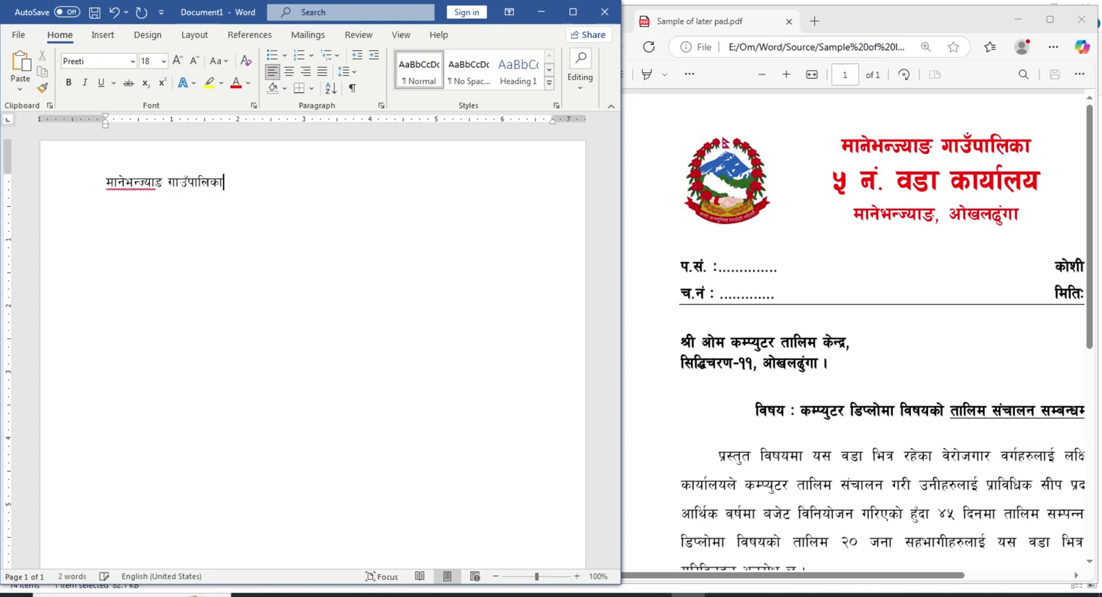
key(Return)
text(५ न. वडा कार्यालय )
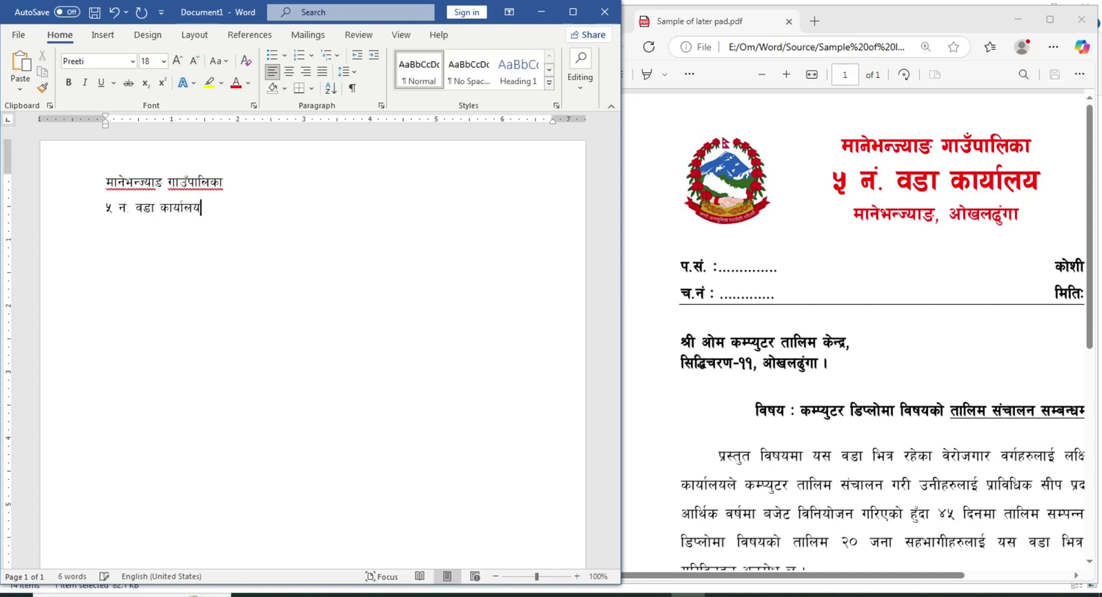
text(मानेभन्ज्या)
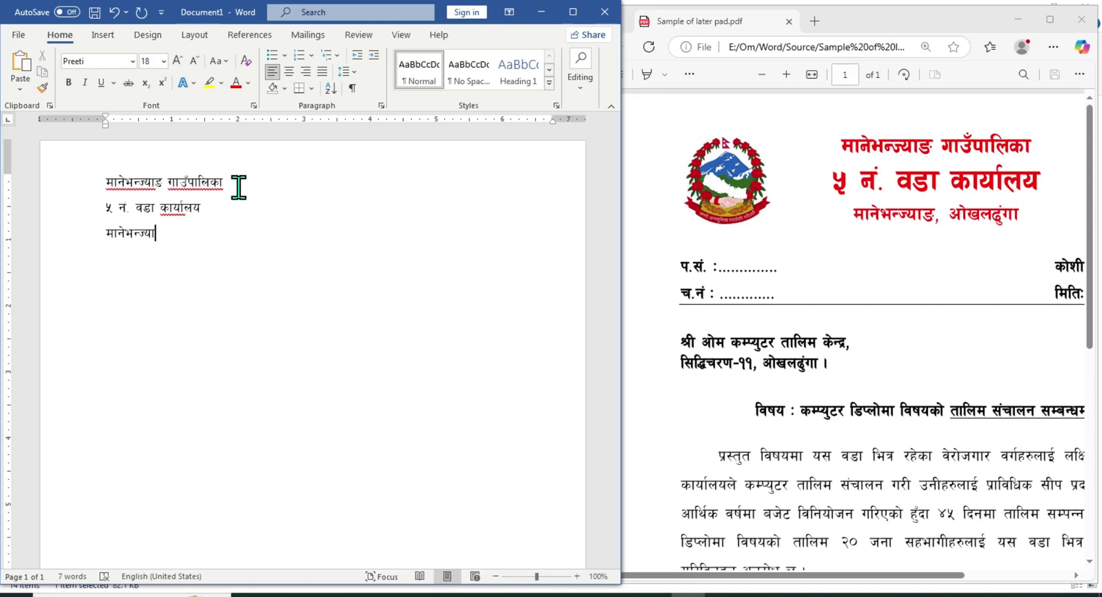
text(ङ)
text(, ओखलढुगा)
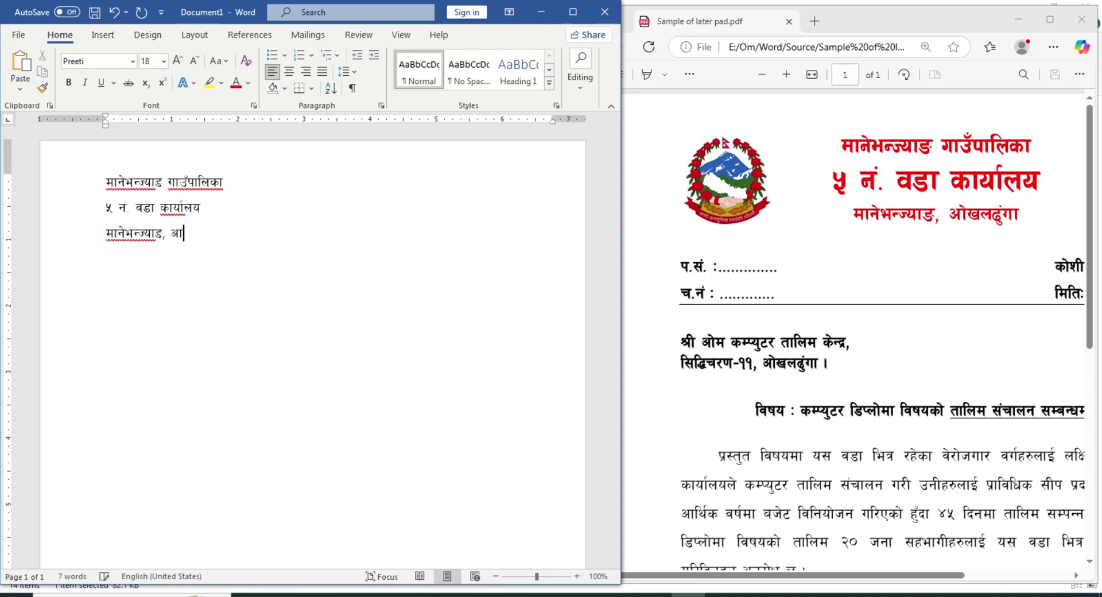
Add a new line below the letterhead with "प.सं.:" followed by a dotted blank trimmed to match the sample
key(Return)
text(प.सं.: )
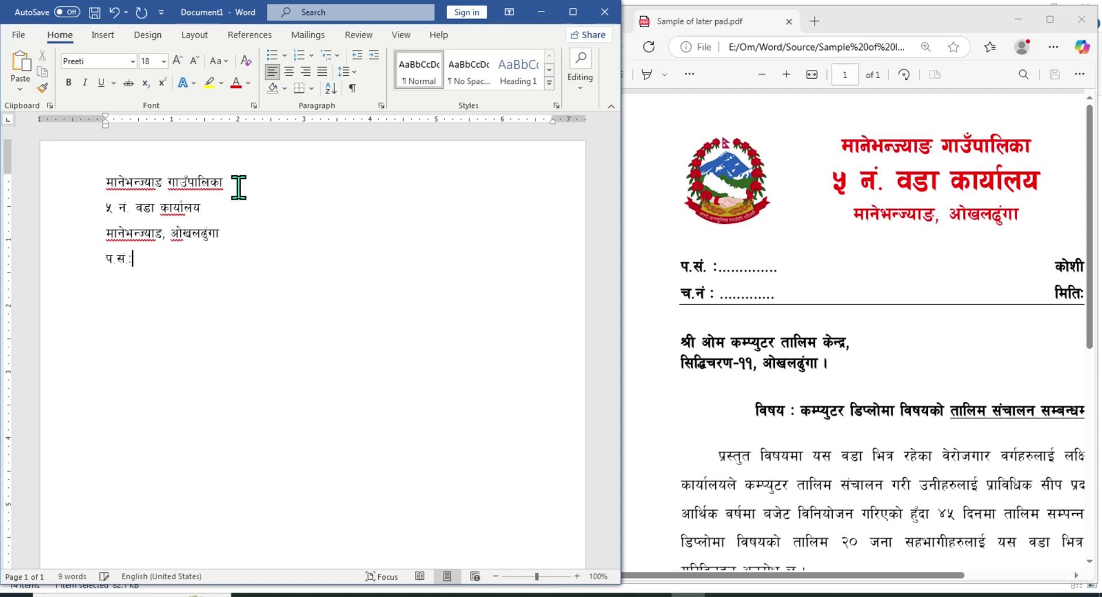
text(.......)
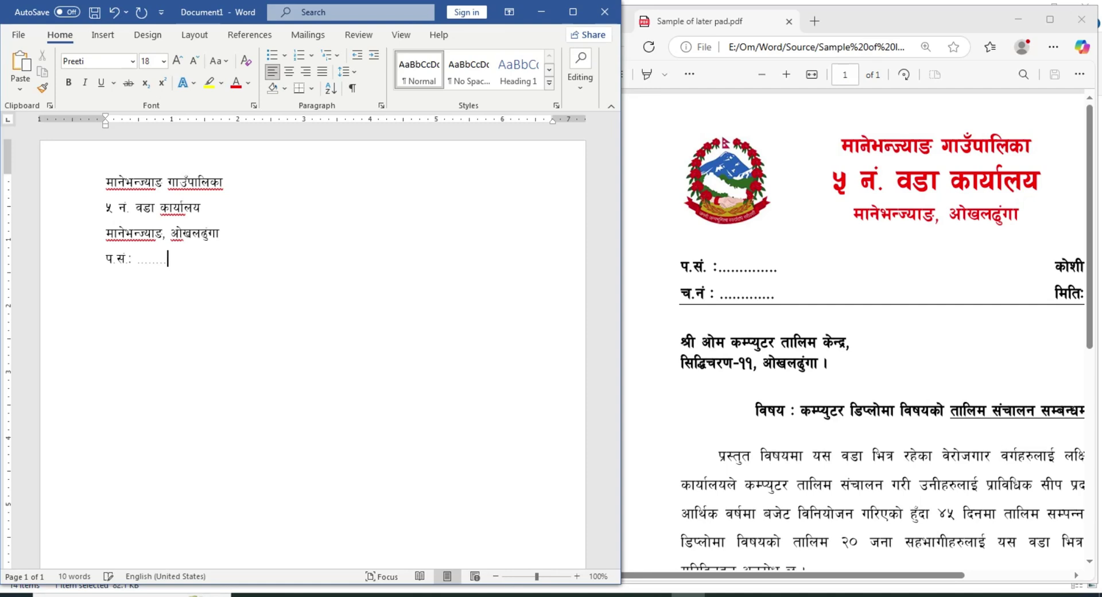
text(............)
key(BackSpace)
key(BackSpace)
key(BackSpace)
key(BackSpace)
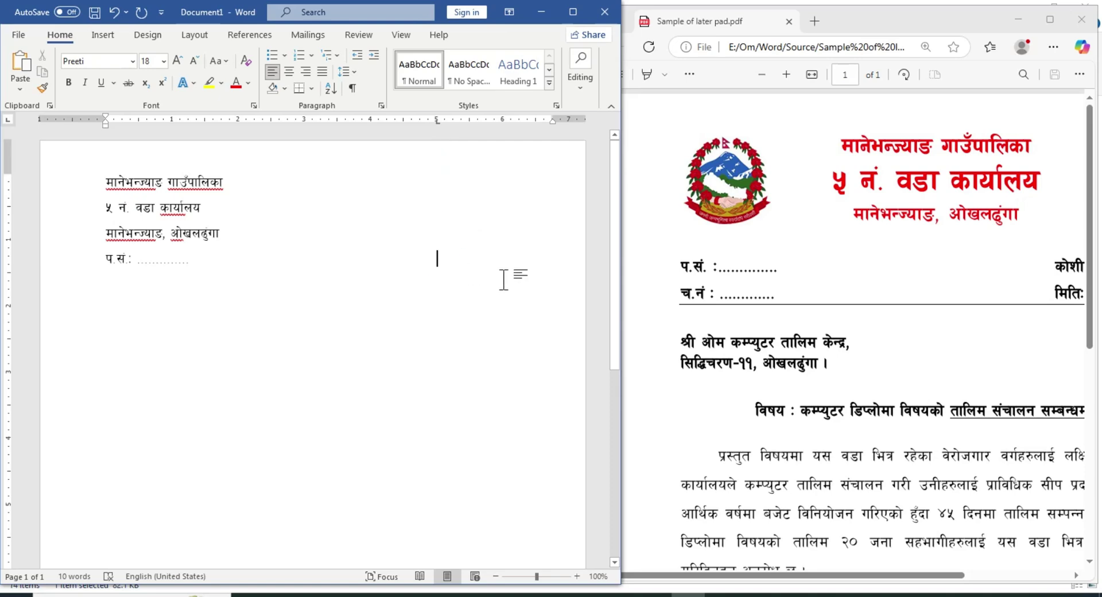
Check the wording in the sample PDF and enter "कोशी प्रदेश, नेपाल" at the far end of the "प.सं." line
click(905, 325)
scroll(920, 322, down, 2)
scroll(903, 312, up, 1)
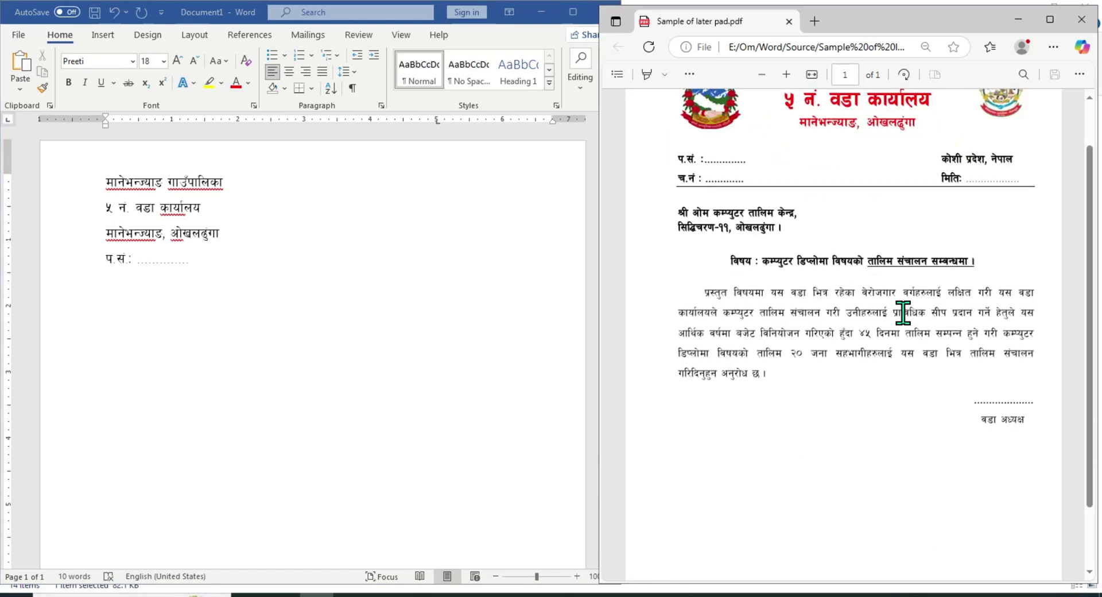
click(456, 240)
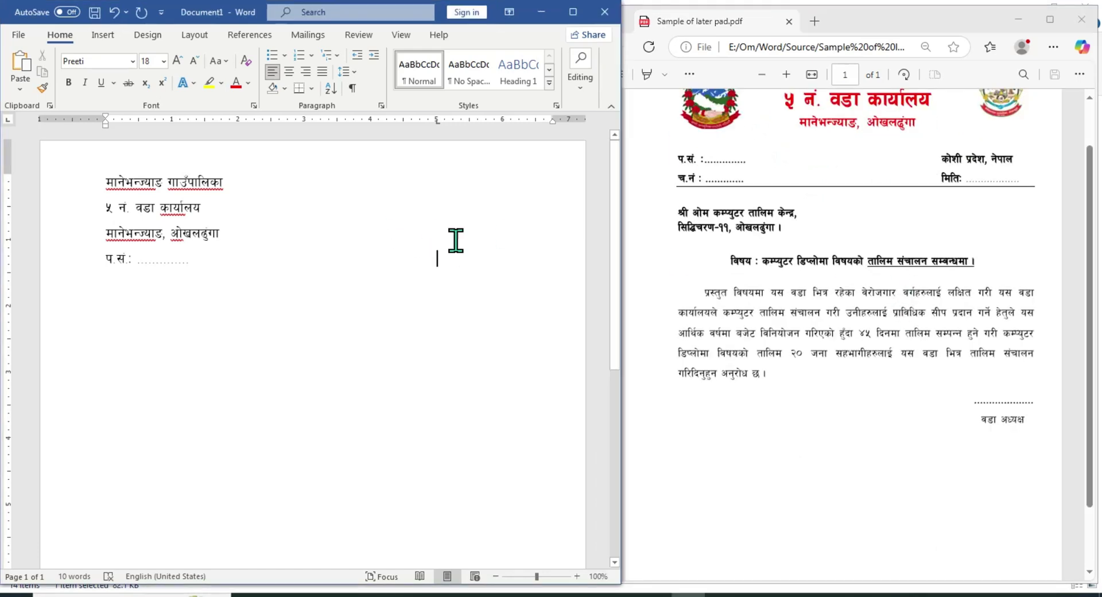
text(sf]zL k)
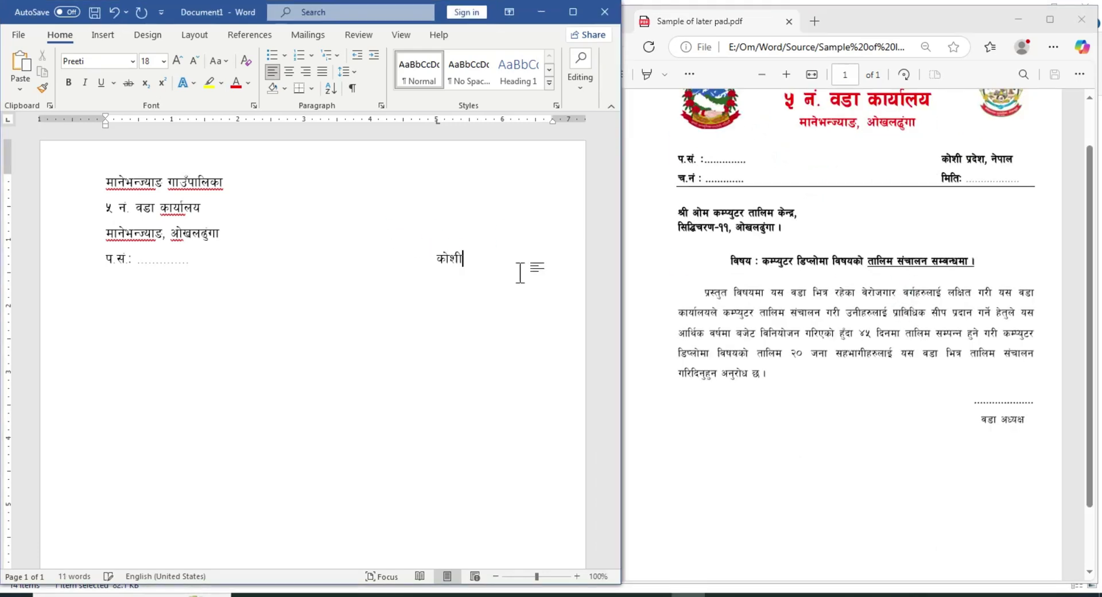
text(|b]z, g])
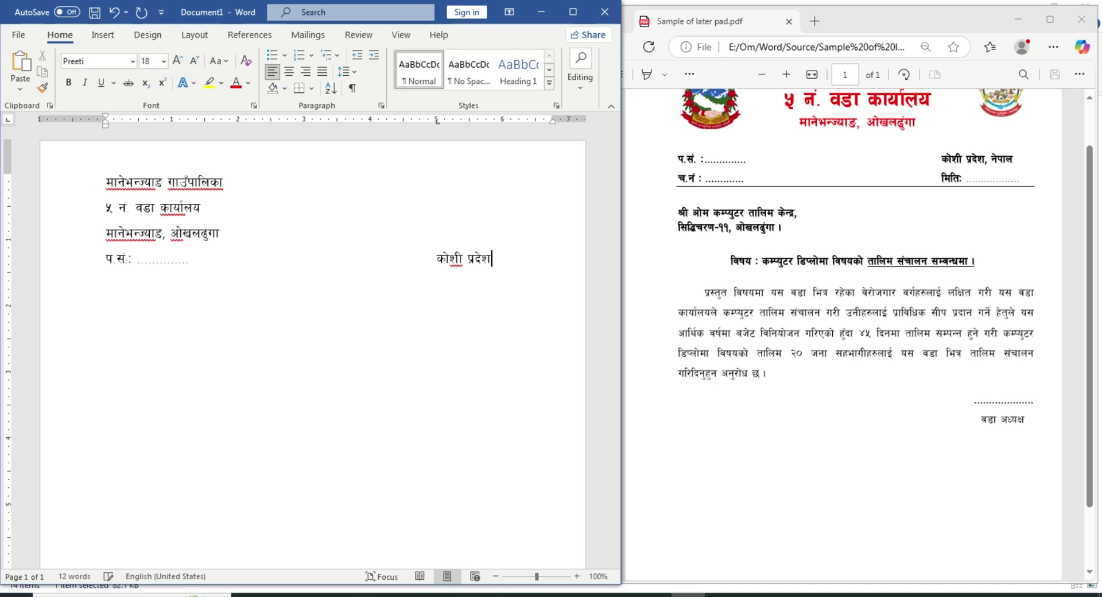
text(kfn)
Add "च.नं.:" with a dotted blank on the line below "प.सं."
key(Return)
text(r.g..::)
key(BackSpace)
key(BackSpace)
ctrl+scroll(511, 271, up, 1)
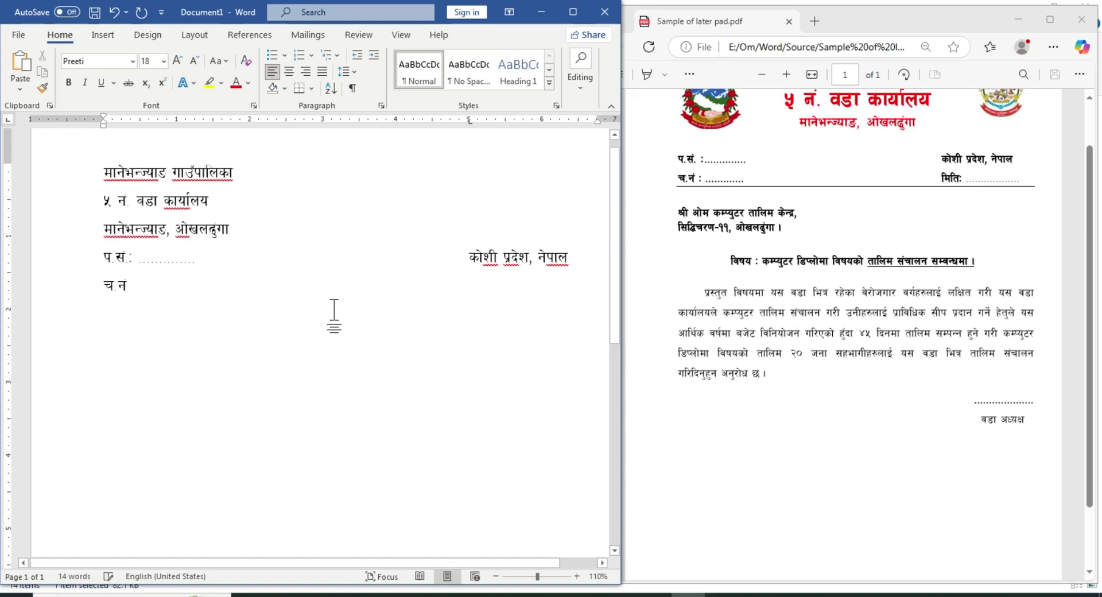
text(+)
text(:)
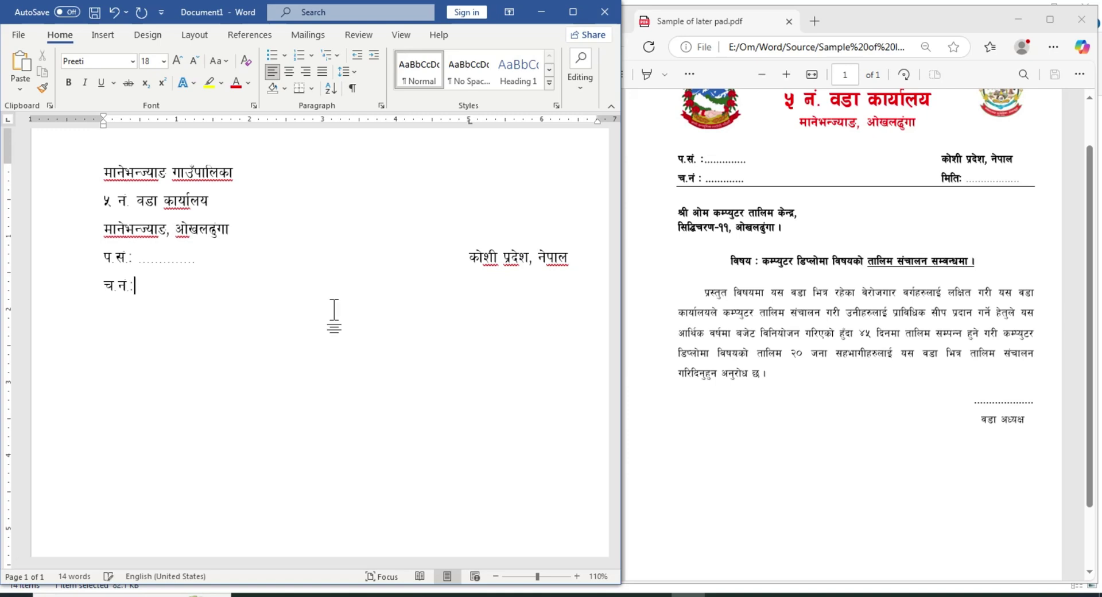
text( ............)
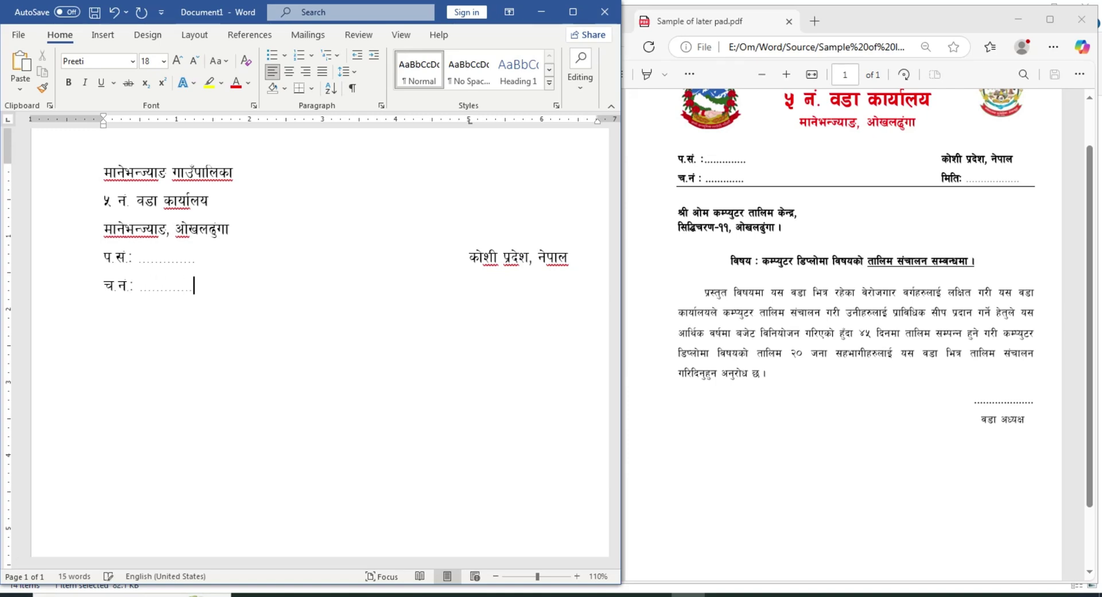
Enter "मितिः" with a dotted blank on the "च.नं." line, aligned under "कोशी प्रदेश, नेपाल"
key(Tab)
scroll(335, 312, up, 1)
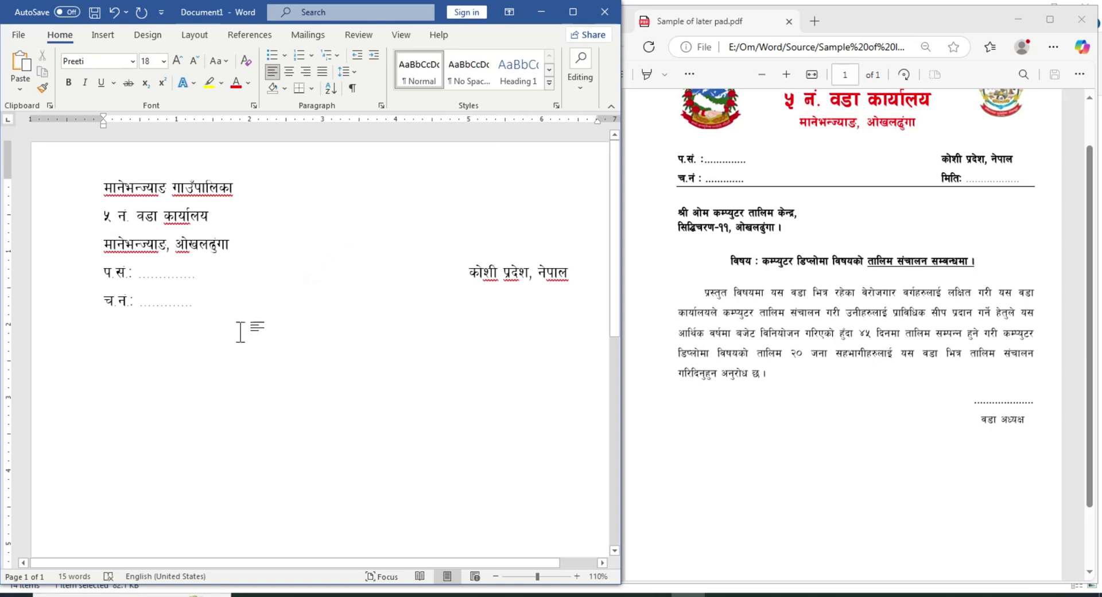
key(Tab)
key(Tab)
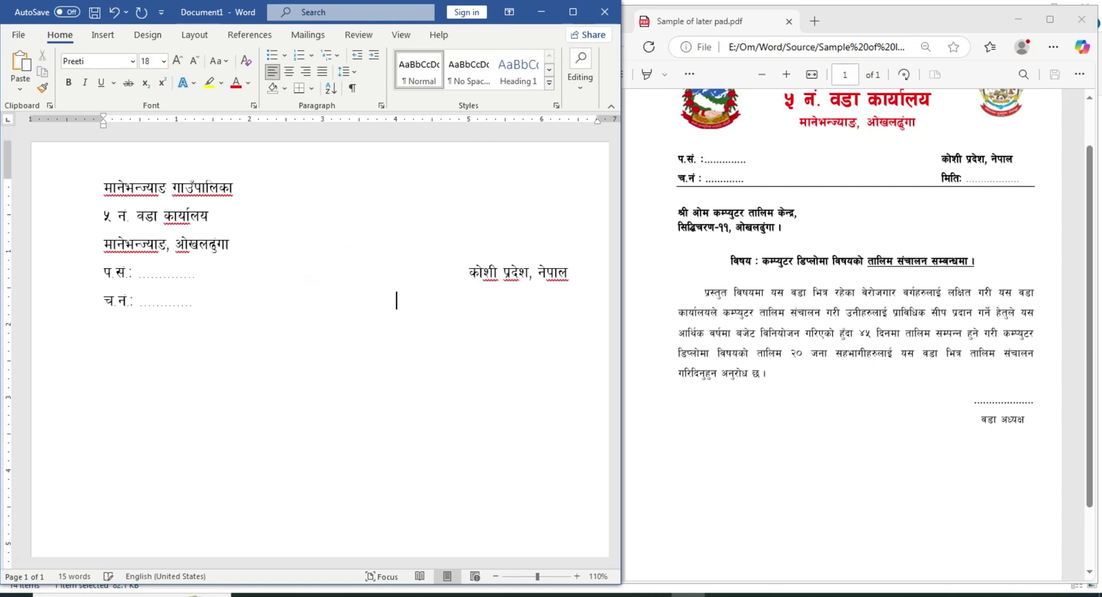
key(Tab)
key(Tab)
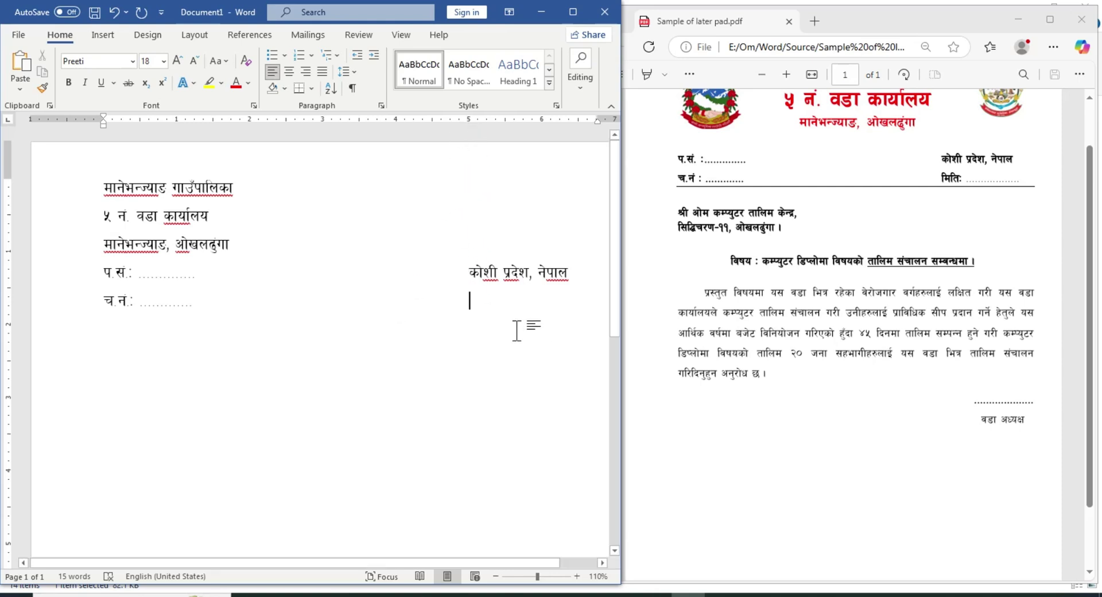
text(ldltM)
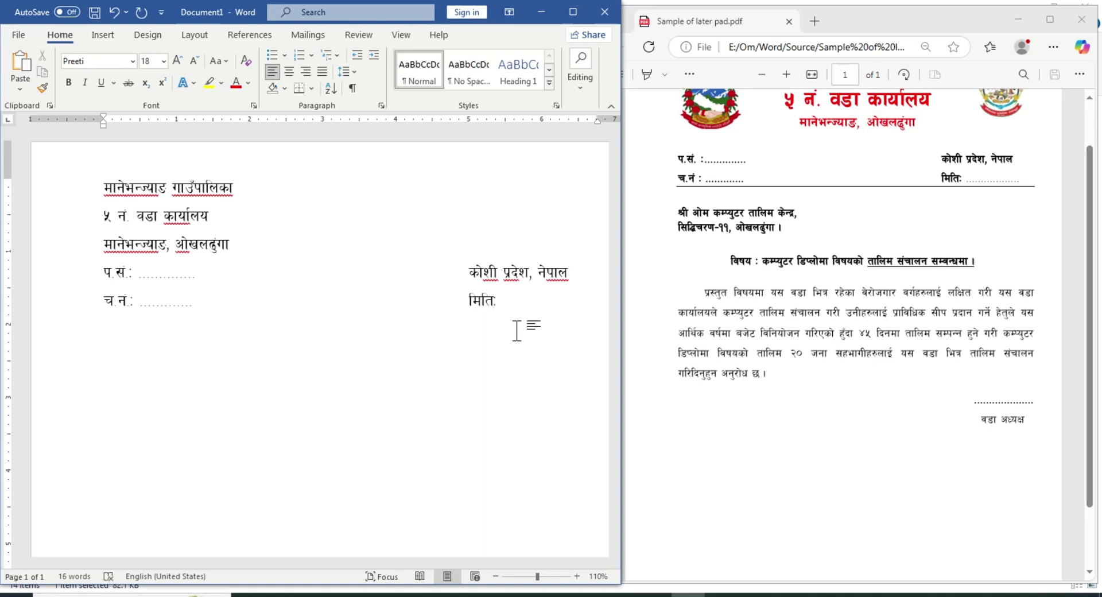
text( .............)
Enter the addressee "श्री ओम कम्प्युटर तालिम केन्द्र," on a new line below "च.नं.", correcting the mistyped characters
key(Return)
text(>L cf)
key(BackSpace)
key(BackSpace)
key(BackSpace)
text(L)
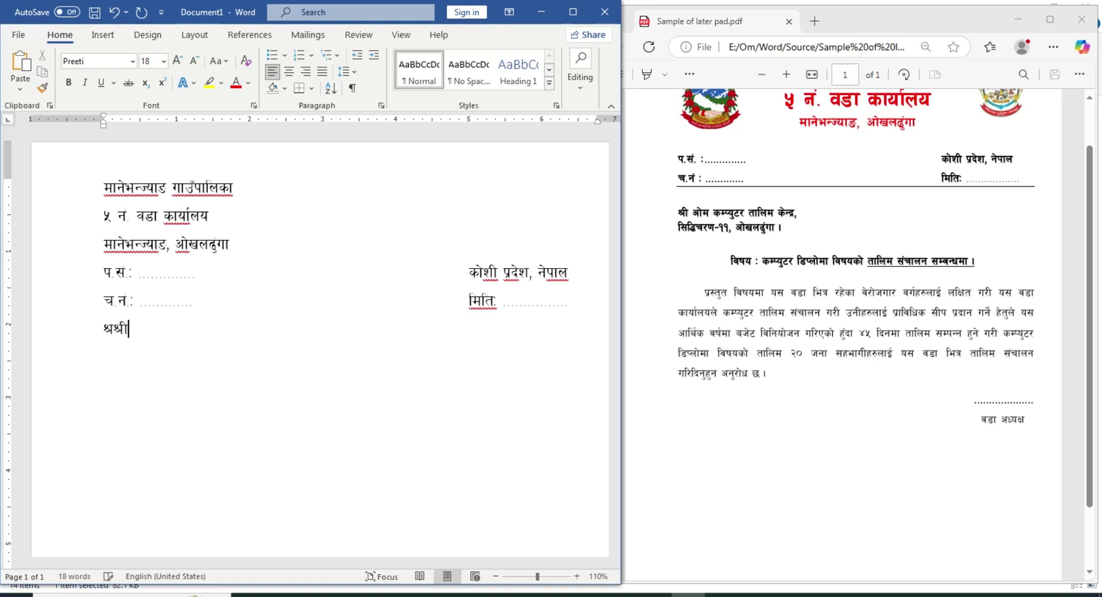
key(BackSpace)
key(BackSpace)
text(>L cf]d sDKo'^/ t)
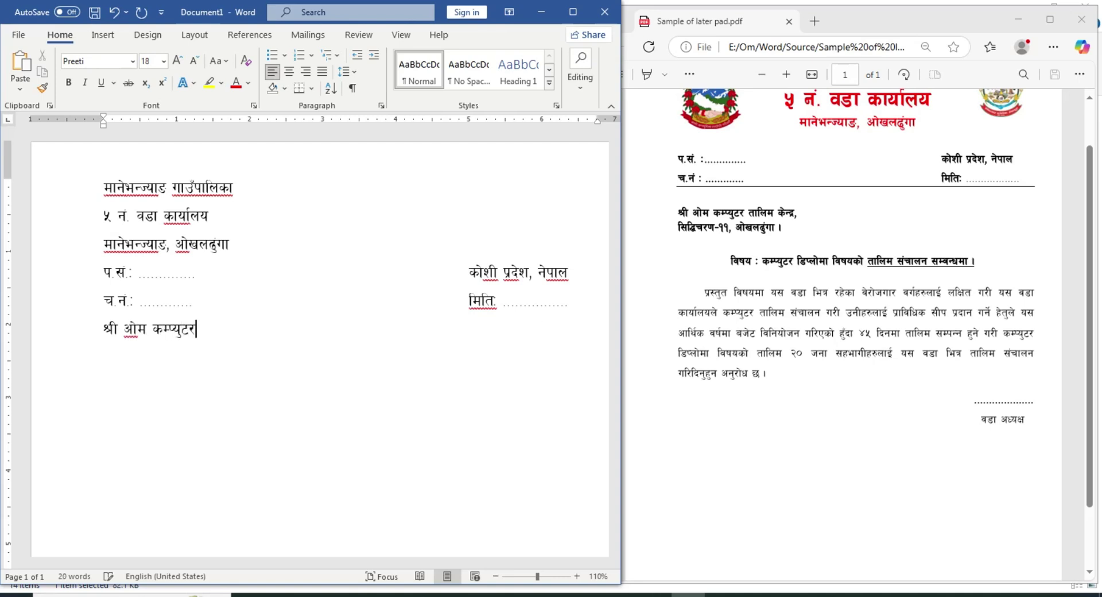
text(flnd s]Gb|)
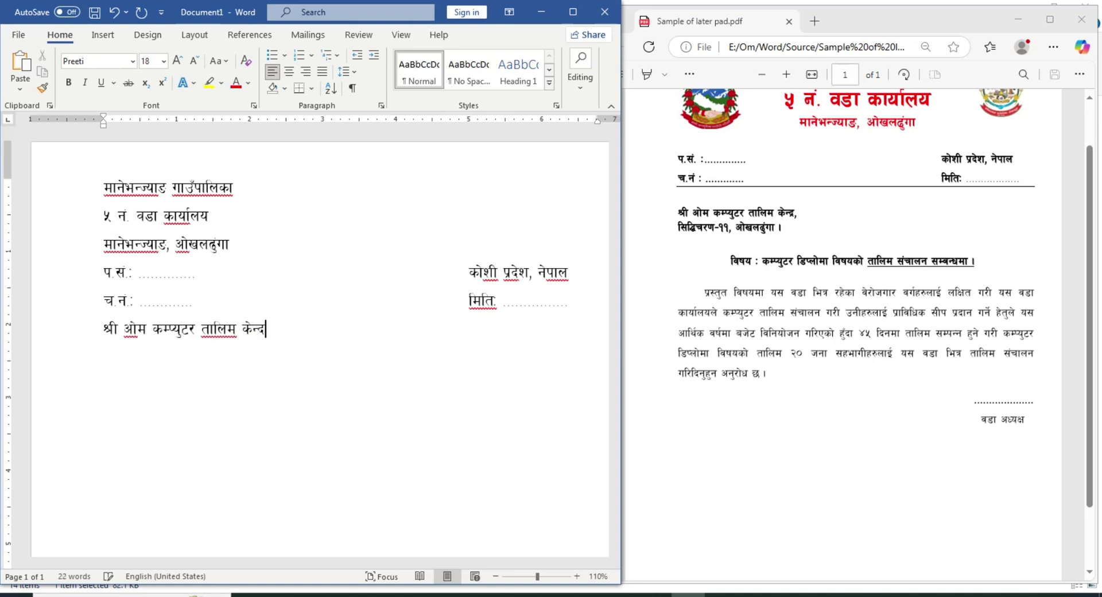
text(,)
Enter the training centre's address from the sample on the line below the addressee, ending it with "।"
key(Return)
text(l;l4r/0f()
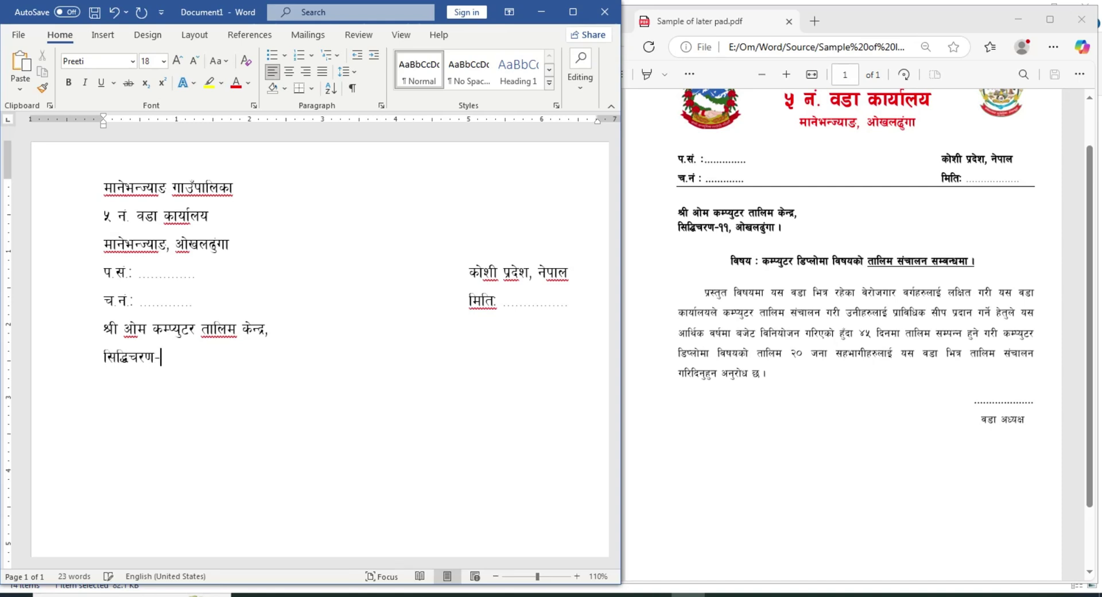
text(!!, cf]vn9)
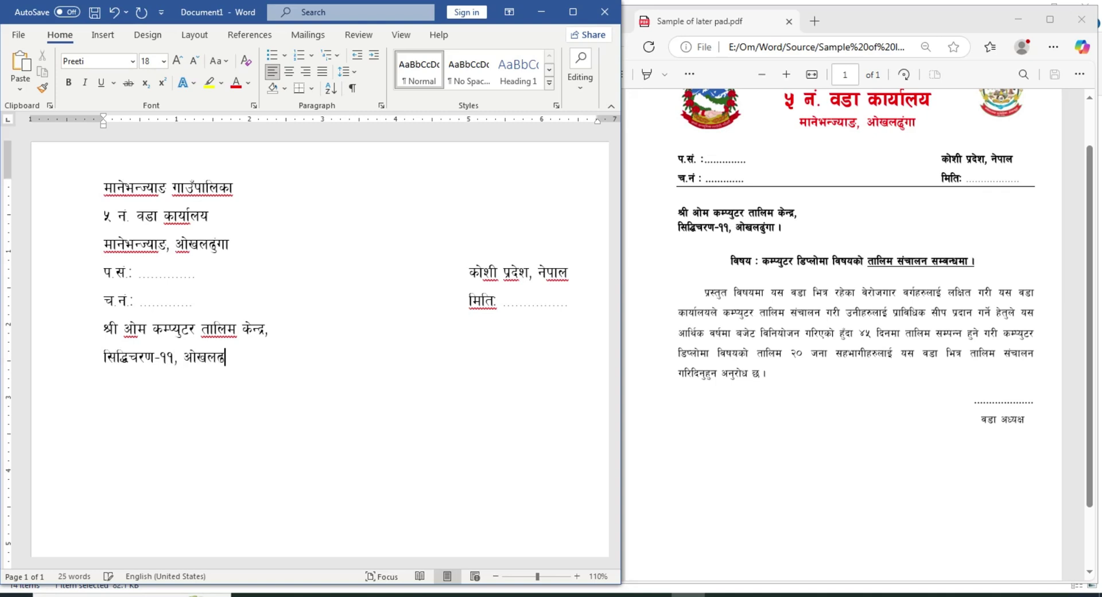
text('+uf )
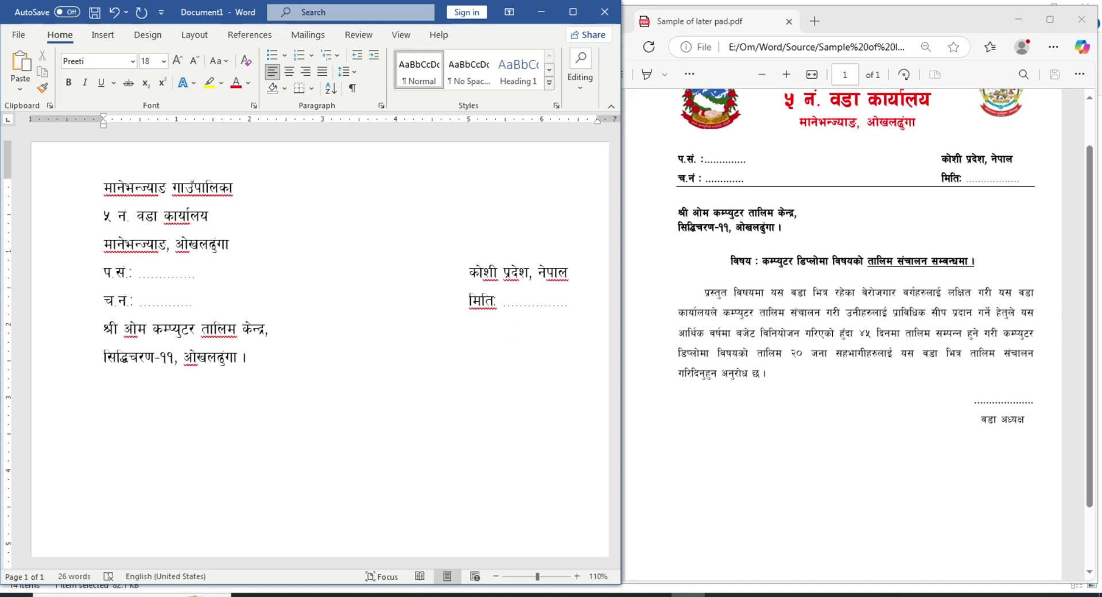
Enter the subject line "विषय : कम्प्युटर डिप्लोमा विषयको तालिम संचालन सम्बन्धमा ।" below the address and start a new paragraph
text(ljifo M )
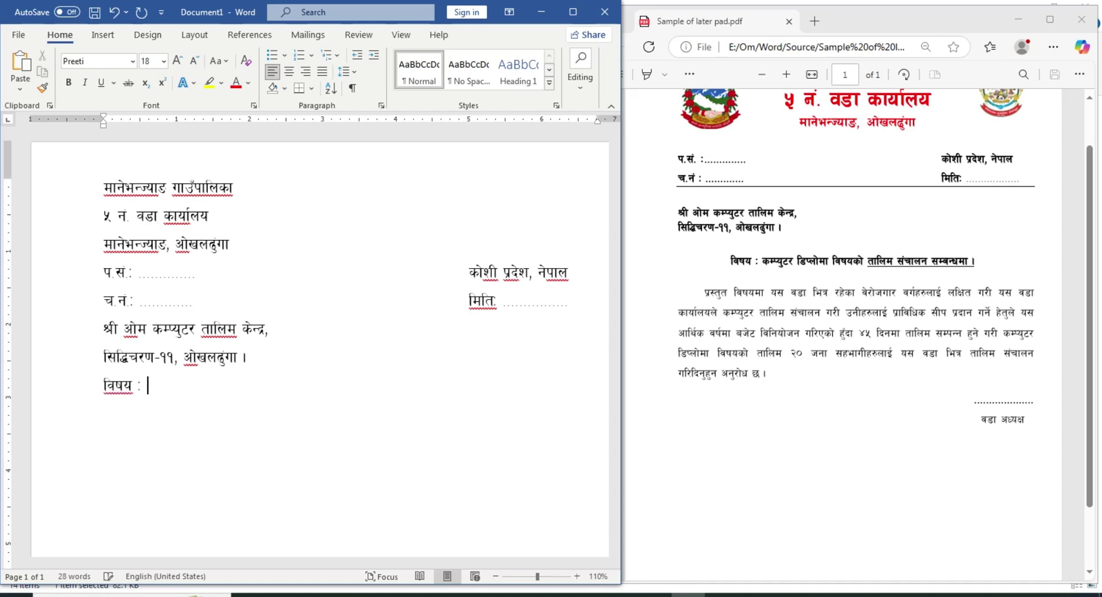
text(sDKo'6)
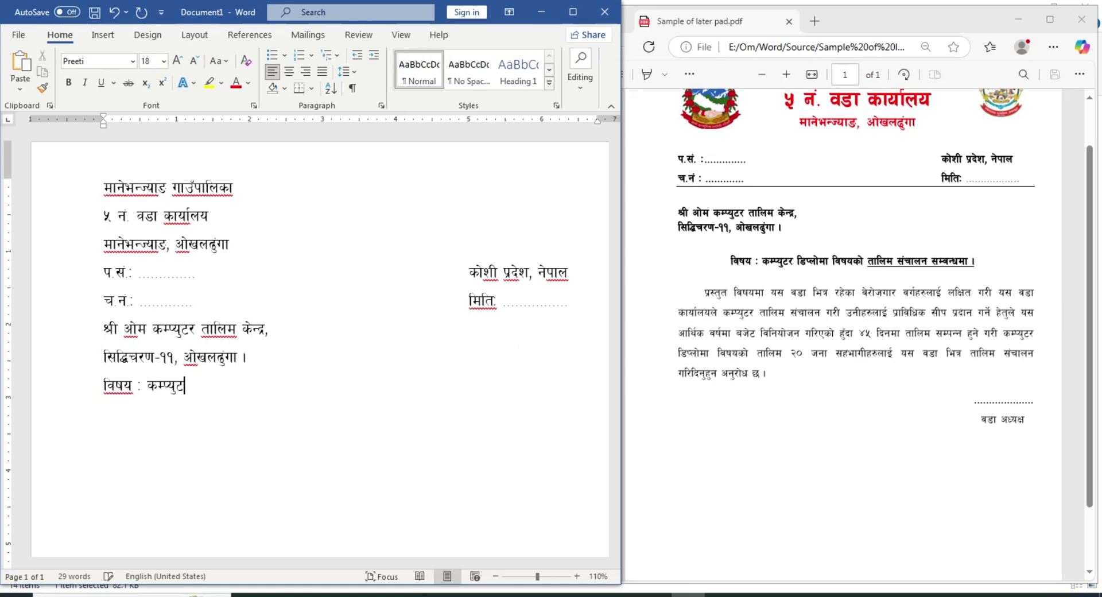
text(/ l8Knf]df lj)
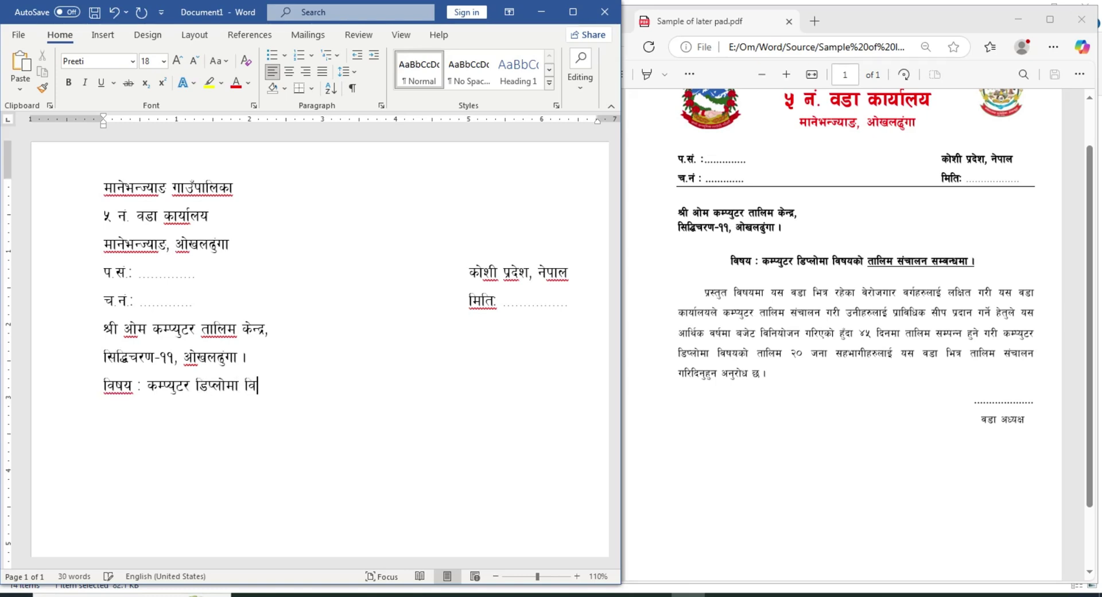
text(ifosf] tflnd ;)
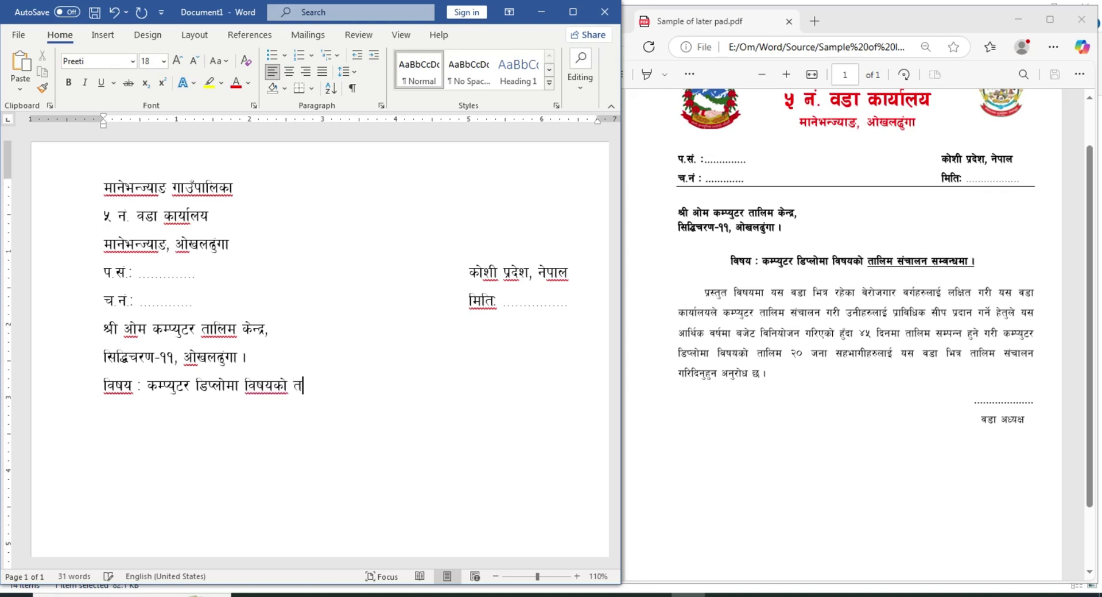
text(+rfng)
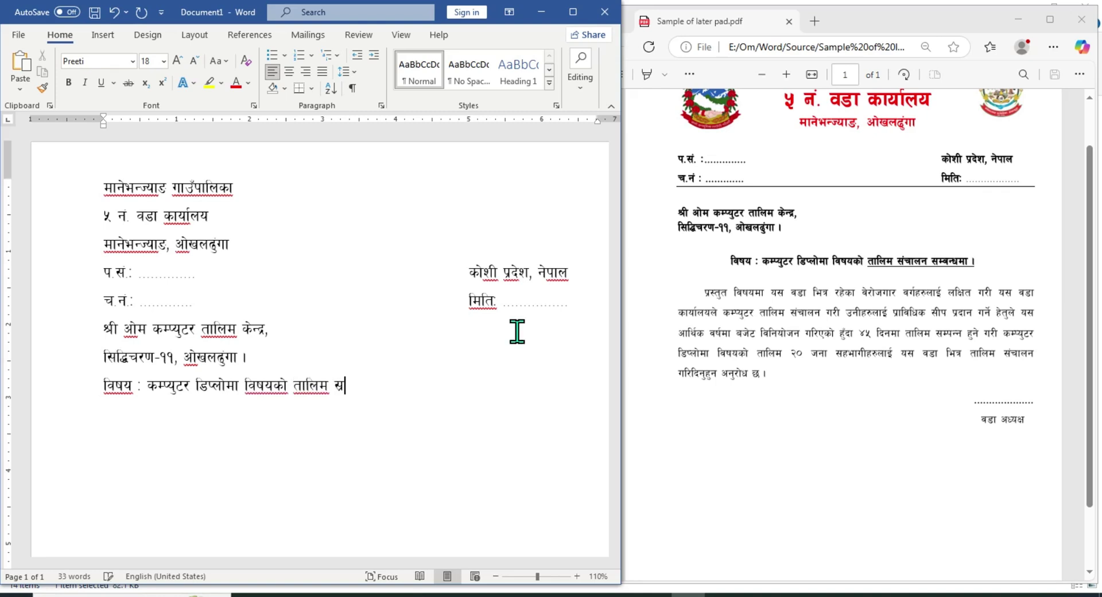
text( ;Da)
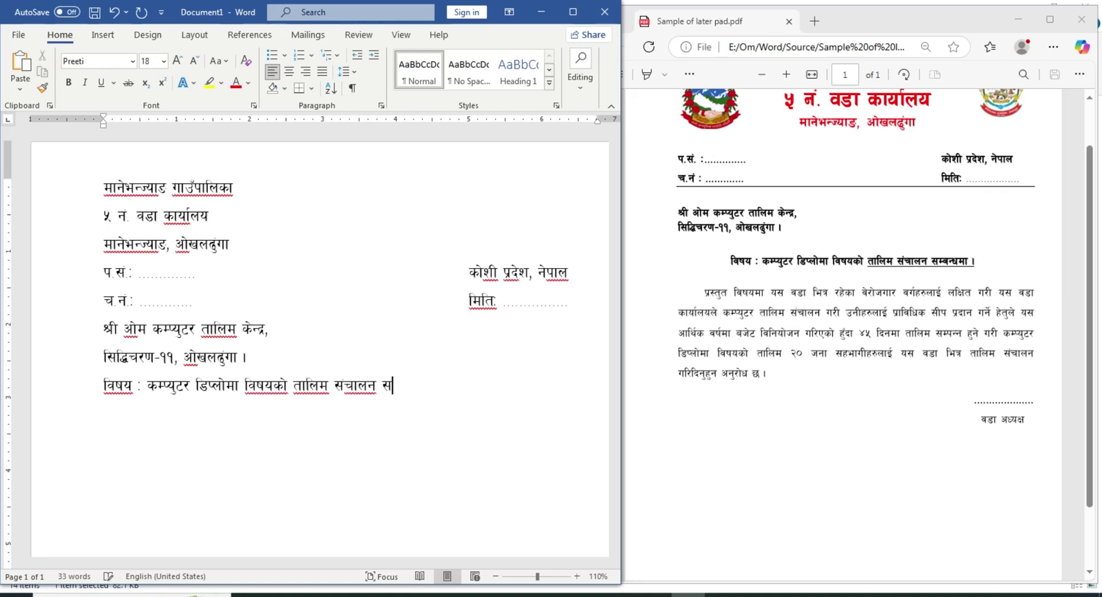
text(Gwdf .)
key(Return)
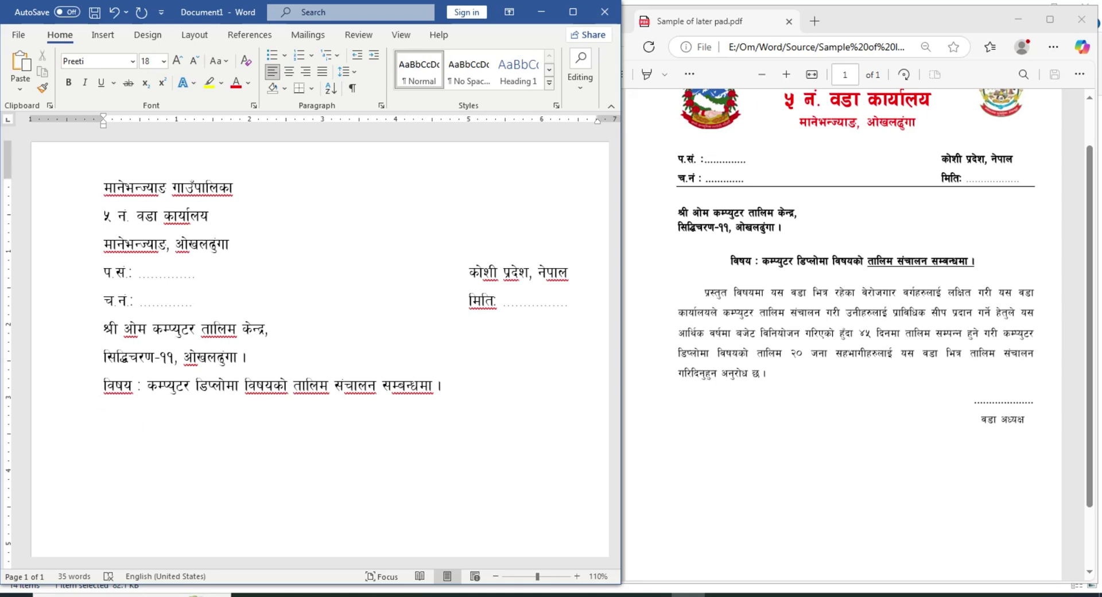
Indent the subject line by two tab stops
click(104, 382)
key(Tab)
key(Tab)
Start the indented body paragraph below the subject line with "प्रस्तुत विषयमा यस वडा भित्र रहेका वेरोजगार वर्ग", correcting the mistyped ending
key(Down)
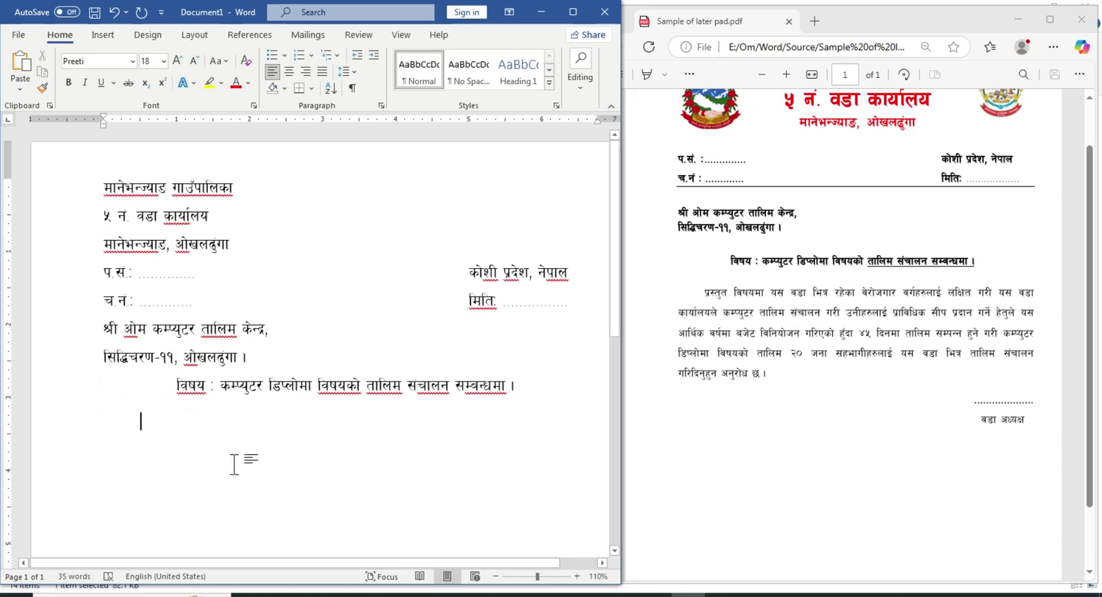
text(k|;)
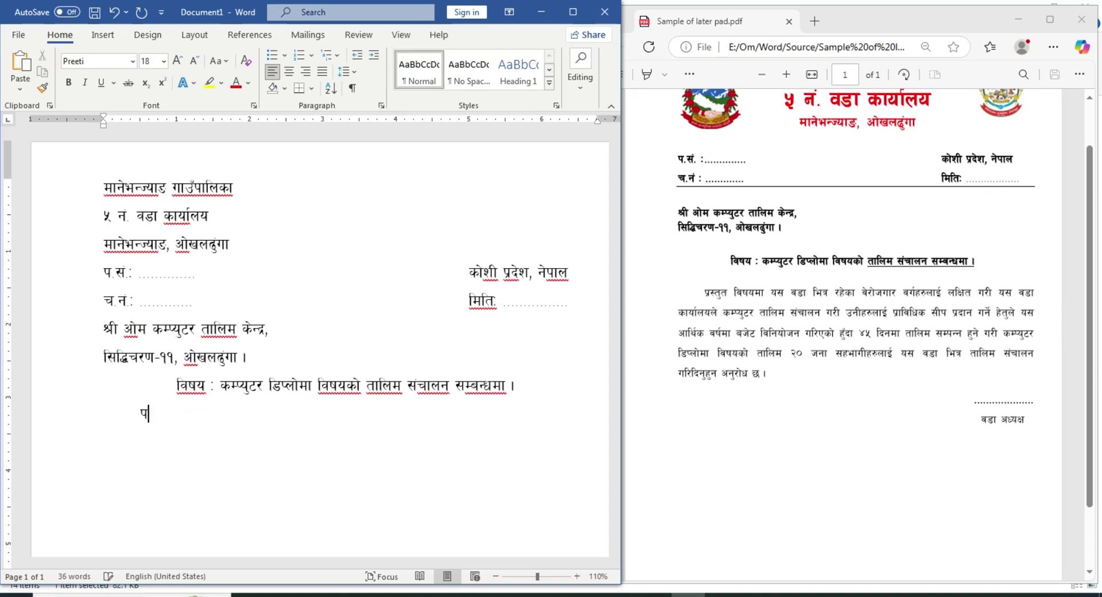
text(\t't ljiosf)
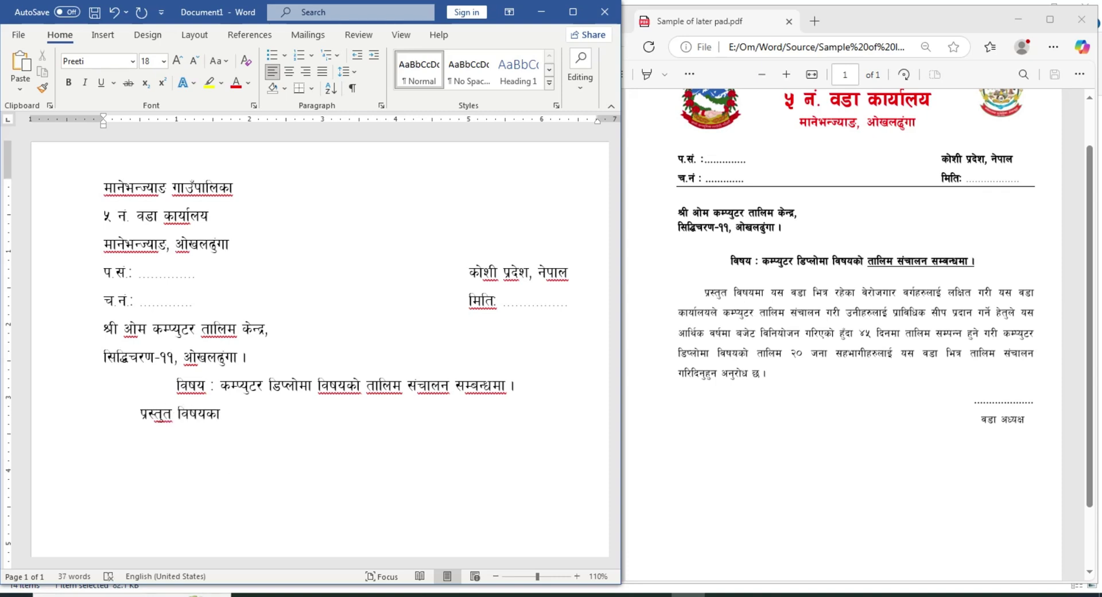
key(BackSpace)
key(BackSpace)
text(df o; j8f)
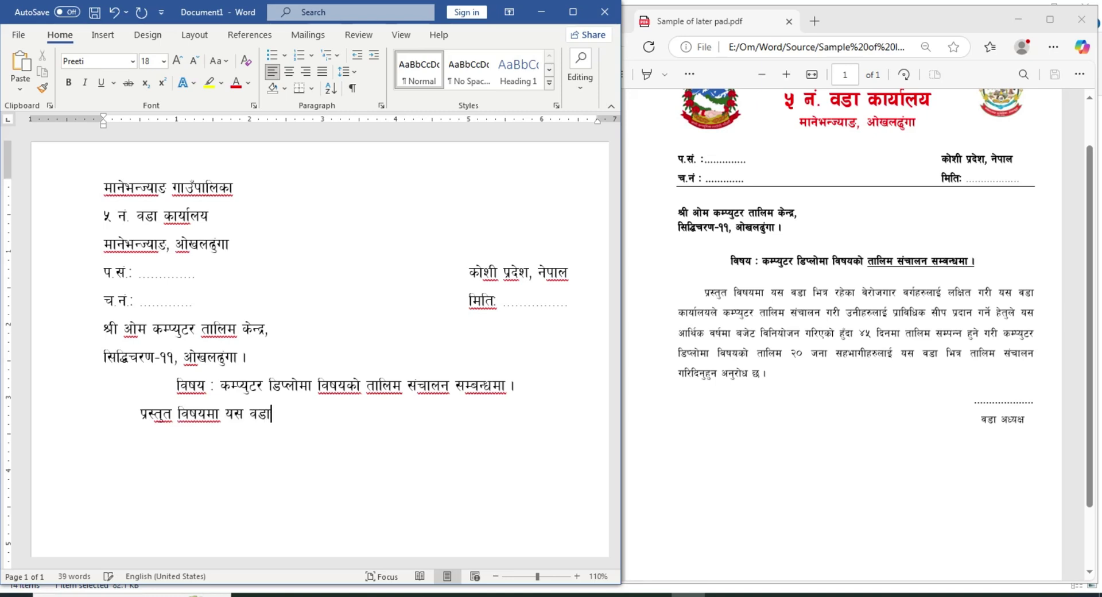
text( s)
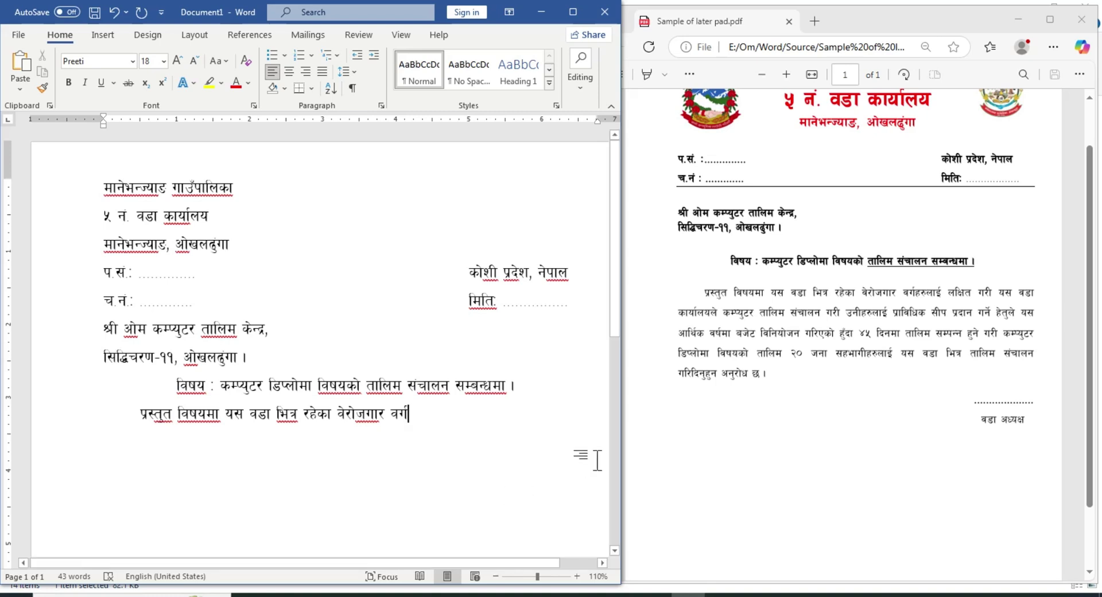
Copy the full body paragraph from the sample PDF and paste it over the partly entered paragraph below the subject line
drag(772, 373, 695, 299)
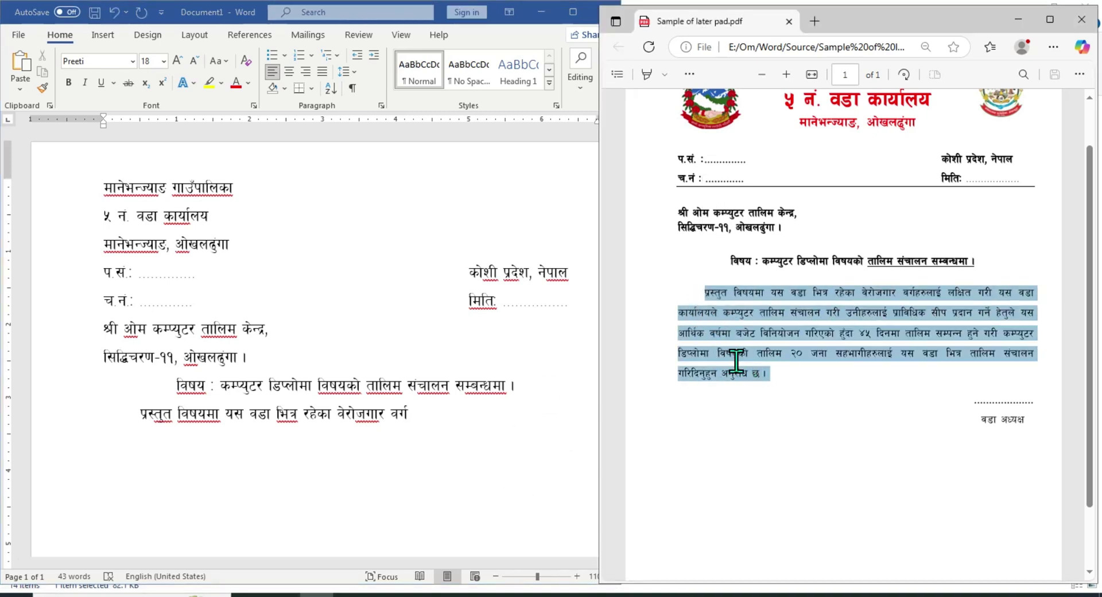
click(415, 418)
drag(422, 409, 141, 413)
text(k|:t't ljifodf o; j8f leq /x]sf j]/f]huf/ ju{x?nfO{ nlIft u/L o; j8f sfof{non] sDKo'6/ tflnd ;+rfng u/L pgLx?nfO{ k|fljlws ;Lk k|bfg ug]{ x]t'n] o; cfly{s jif{df ah]6 ljlgof]hg ul/Psf] x'Fbf $% lbgdf tflnd ;DkGg x'g] u/L sDKo'6/ l8Knf]df ljifosf] tflnd @) hgf ;xefuLx?nfO{ o; j8f leq tflnd ;+rfng ul/lbg'x'g cg'/f]w 5 .)
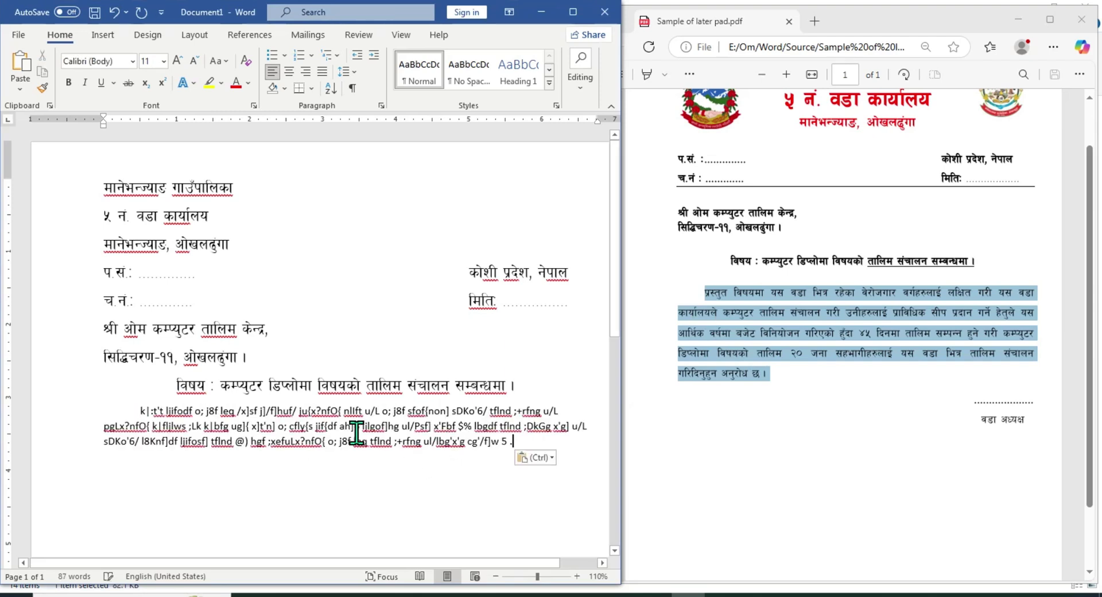
Format the pasted body paragraph in the Preeti font at size 18
triple_click(137, 411)
click(108, 61)
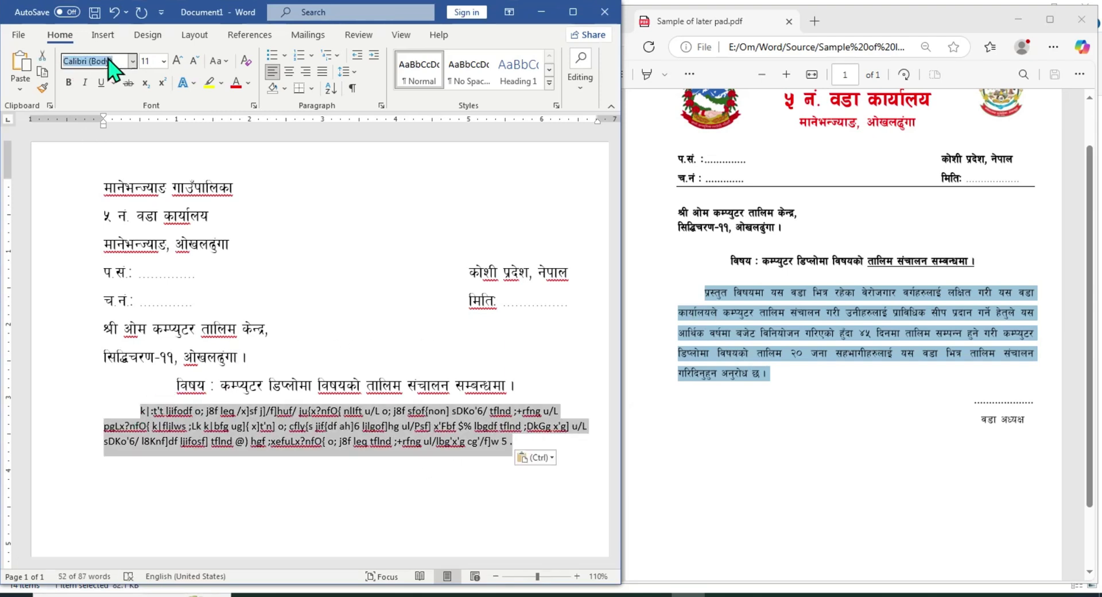
text(Preeti)
key(Return)
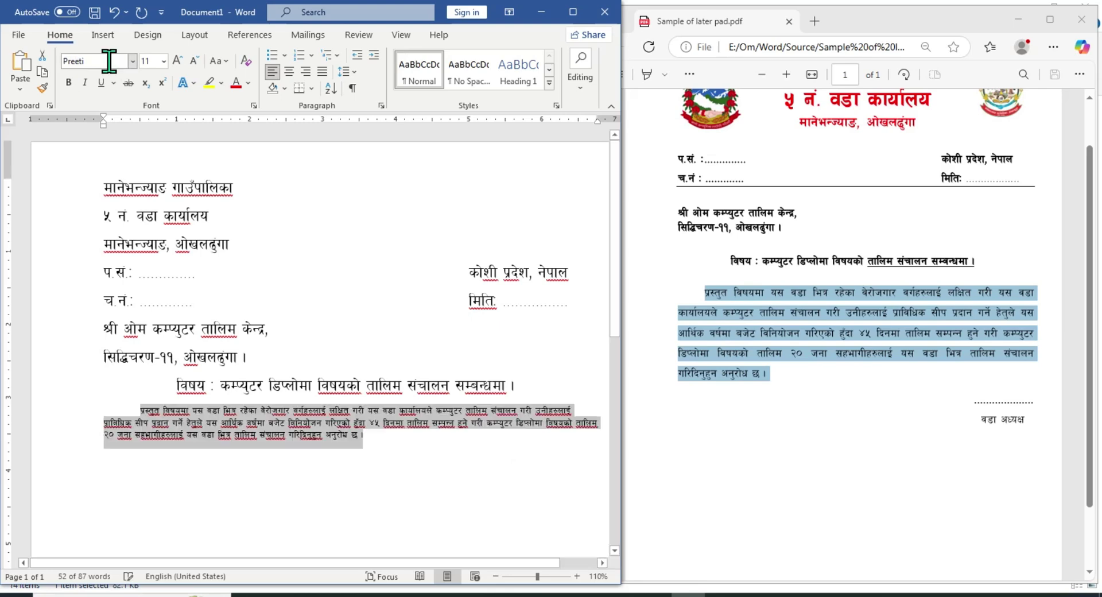
click(164, 61)
click(155, 195)
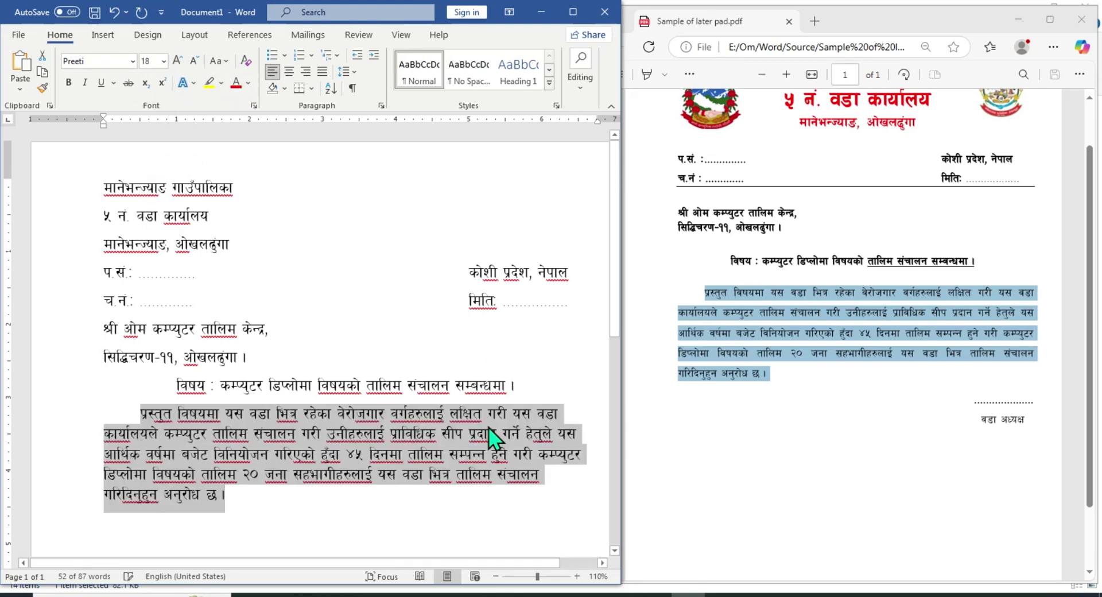
click(558, 471)
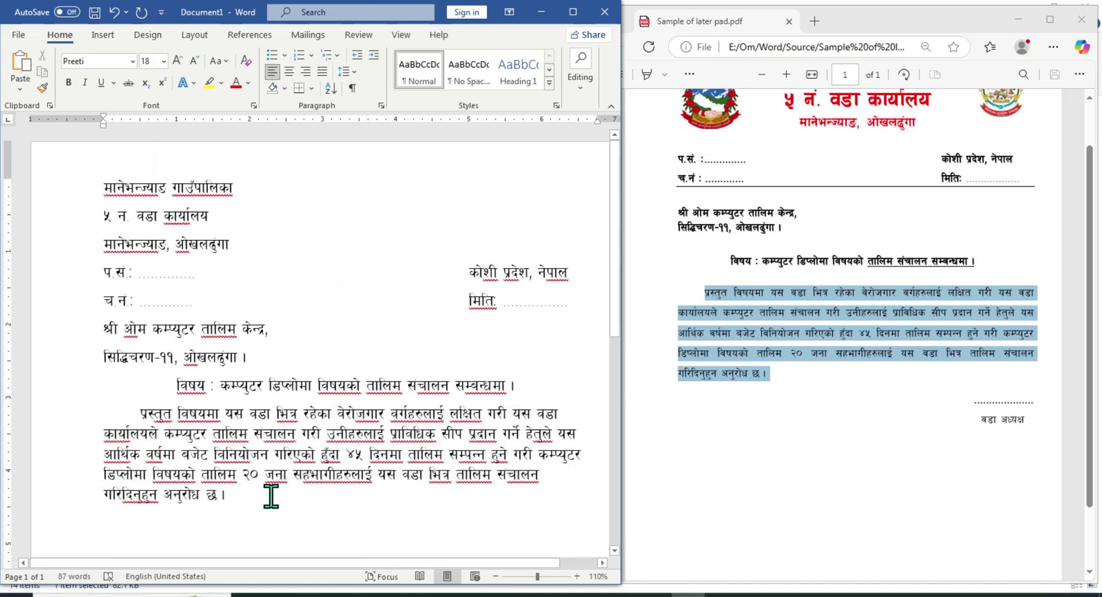
Add a dotted signature line below the body paragraph with "वडा अध्यक्ष" on the line under it
drag(247, 495, 127, 407)
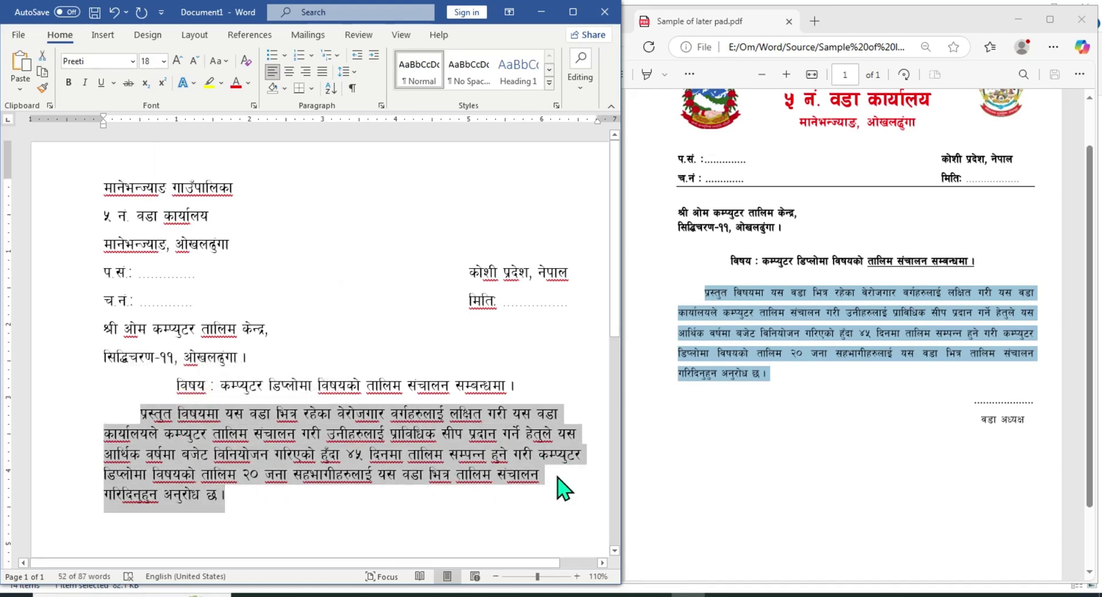
scroll(321, 483, down, 2)
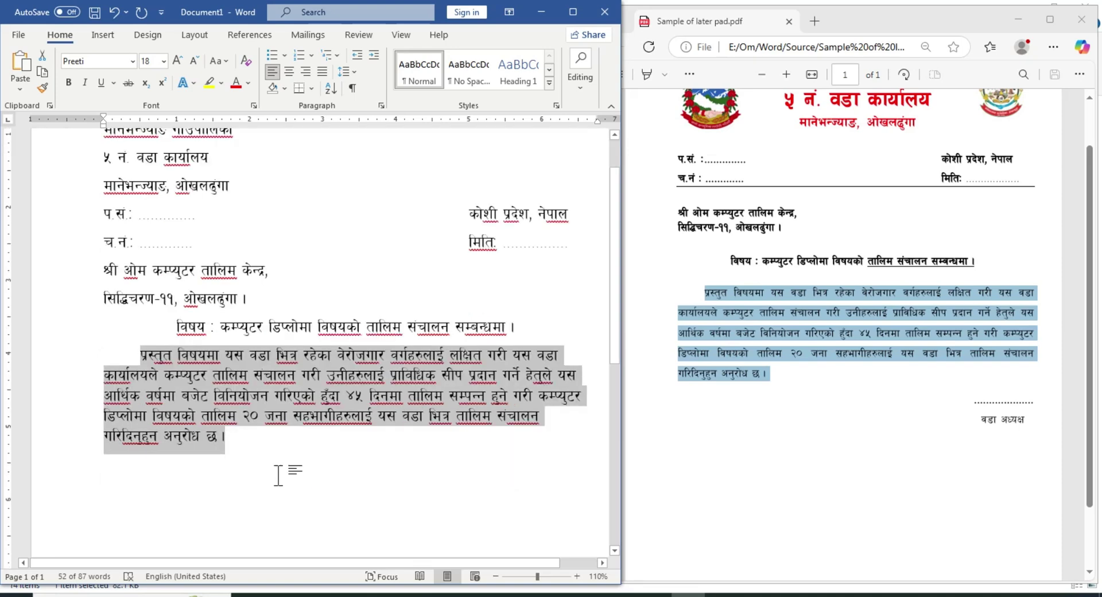
click(295, 395)
key(Return)
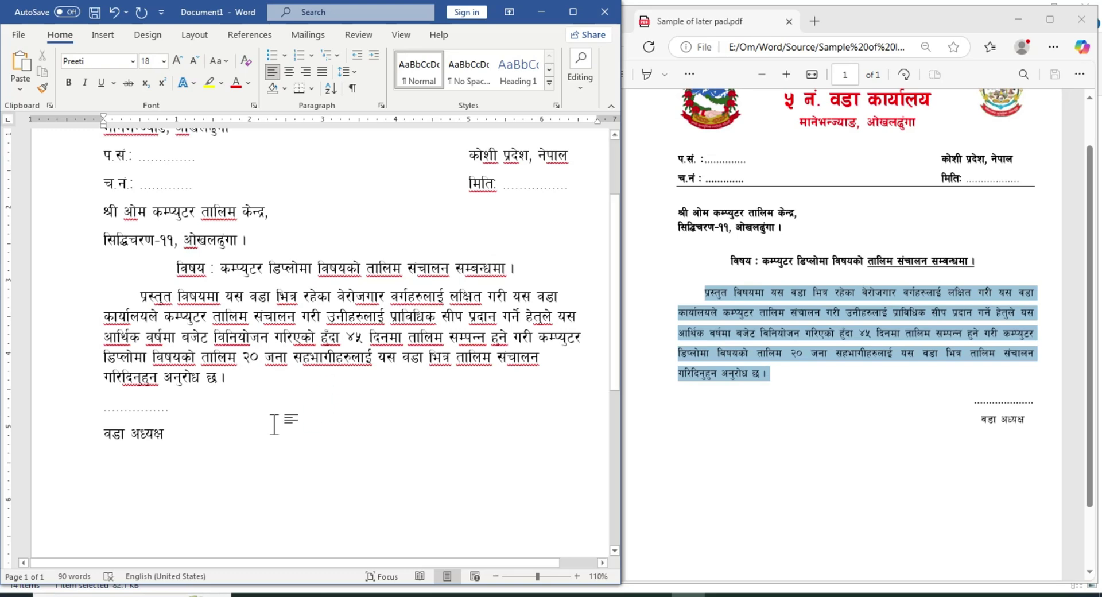
Center the three letterhead lines at the top of the letter, following the layout of the sample PDF
scroll(295, 450, up, 3)
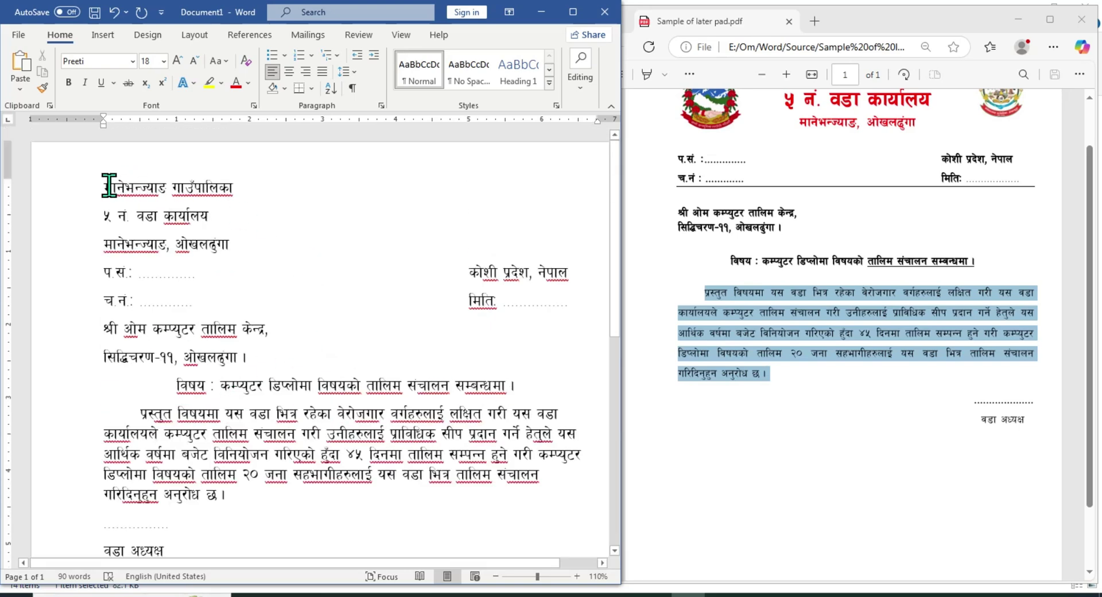
drag(105, 187, 272, 237)
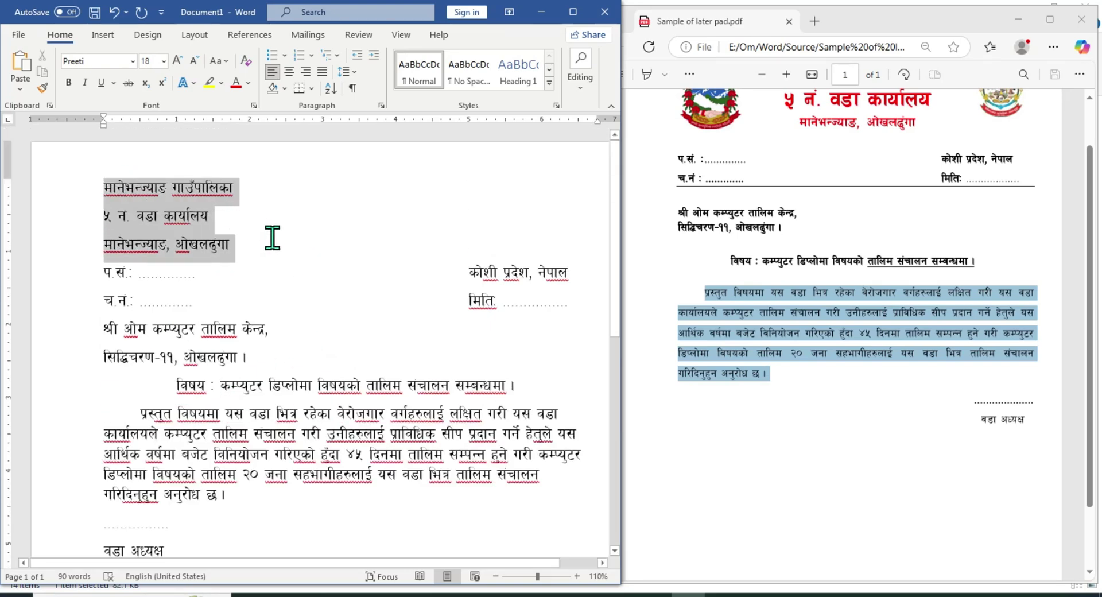
click(827, 242)
scroll(826, 241, up, 1)
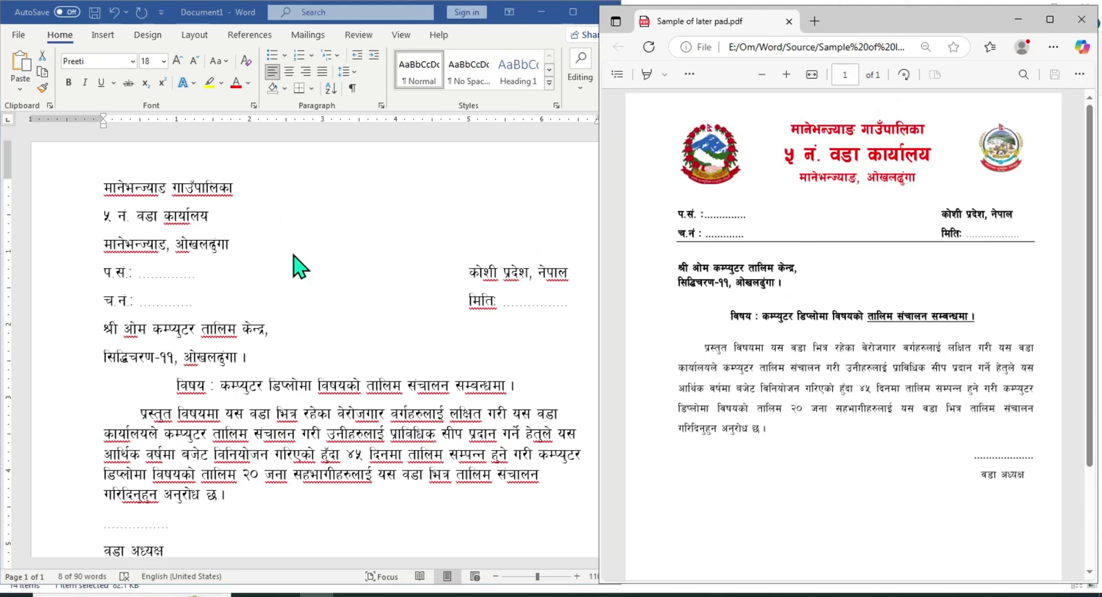
key(alt+Tab)
click(289, 72)
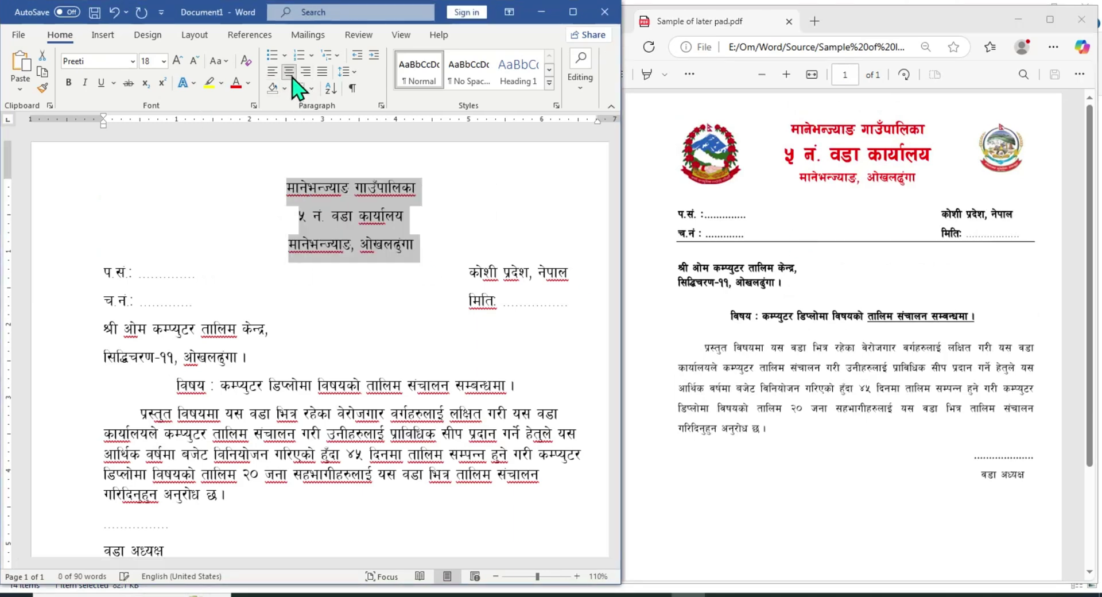
Color the text red from the first letterhead line through the "च.नं." and "मिति" line
click(387, 188)
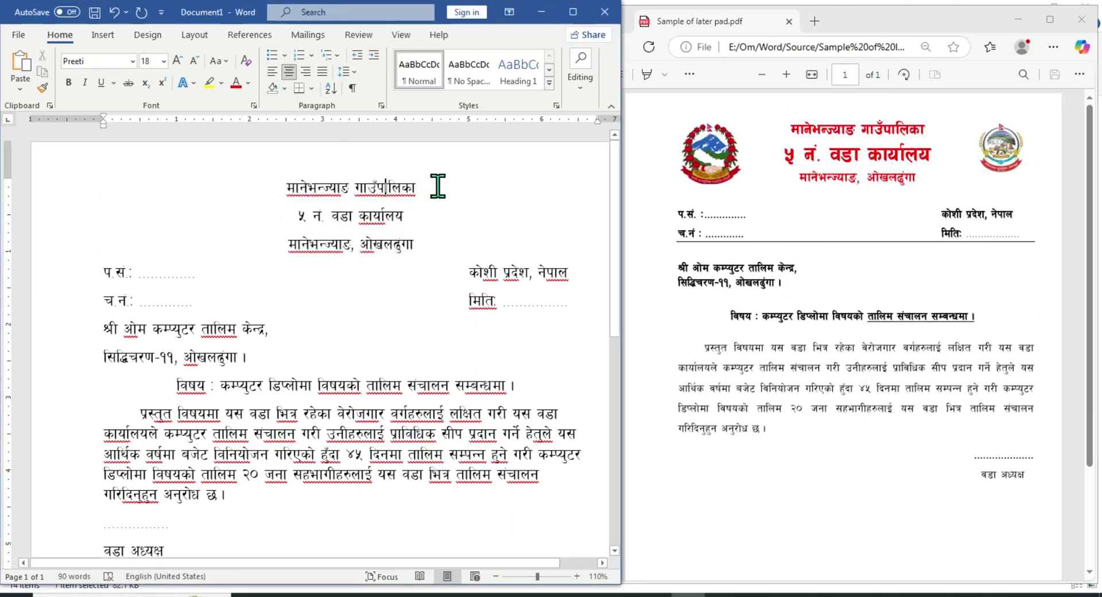
drag(435, 185, 290, 187)
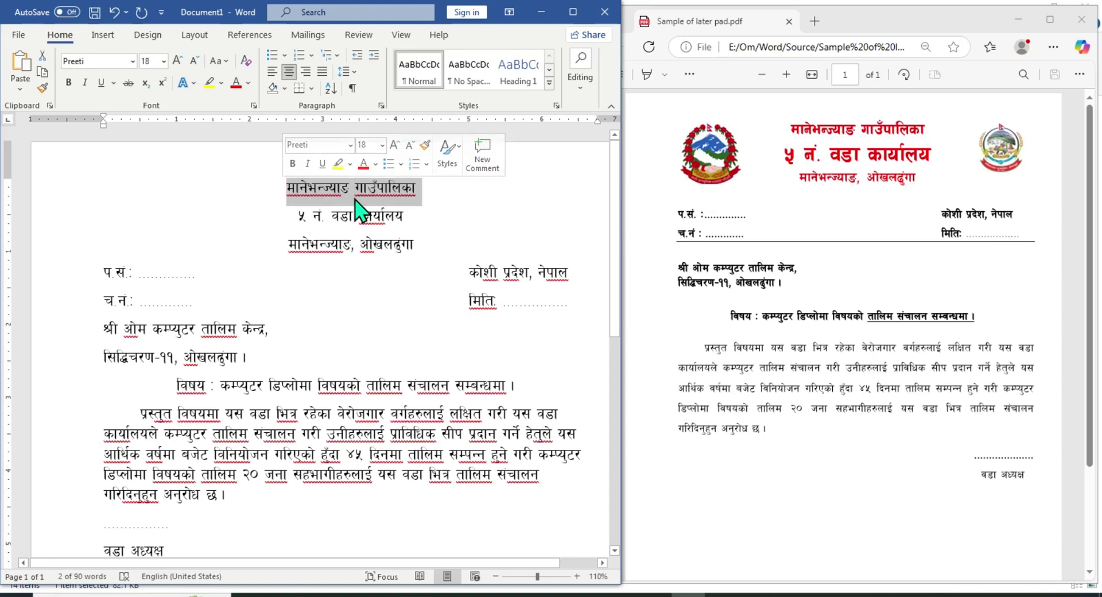
click(417, 247)
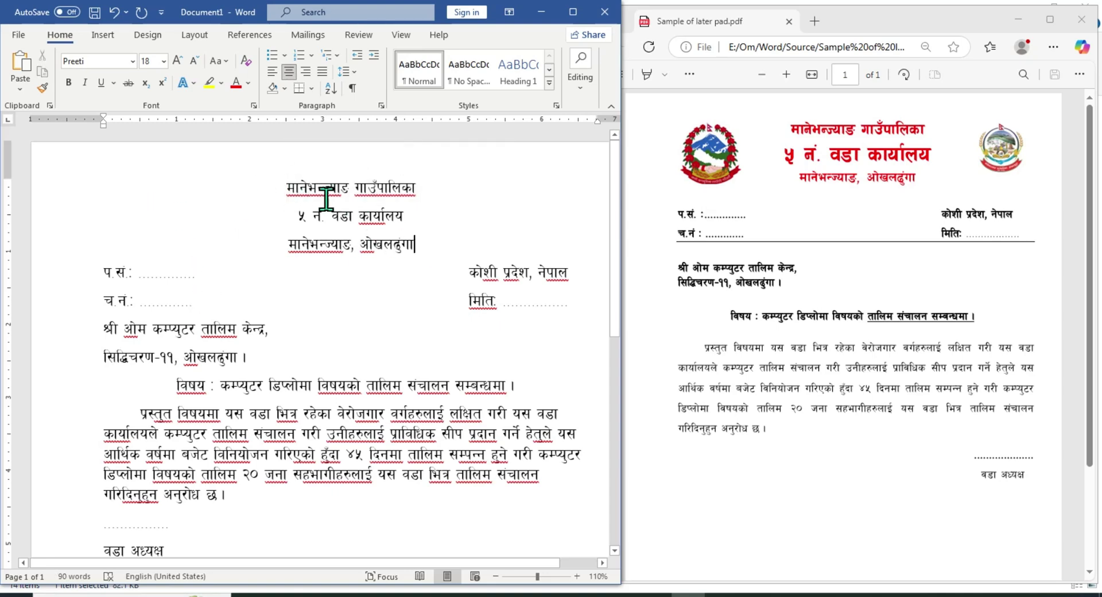
drag(329, 200, 553, 296)
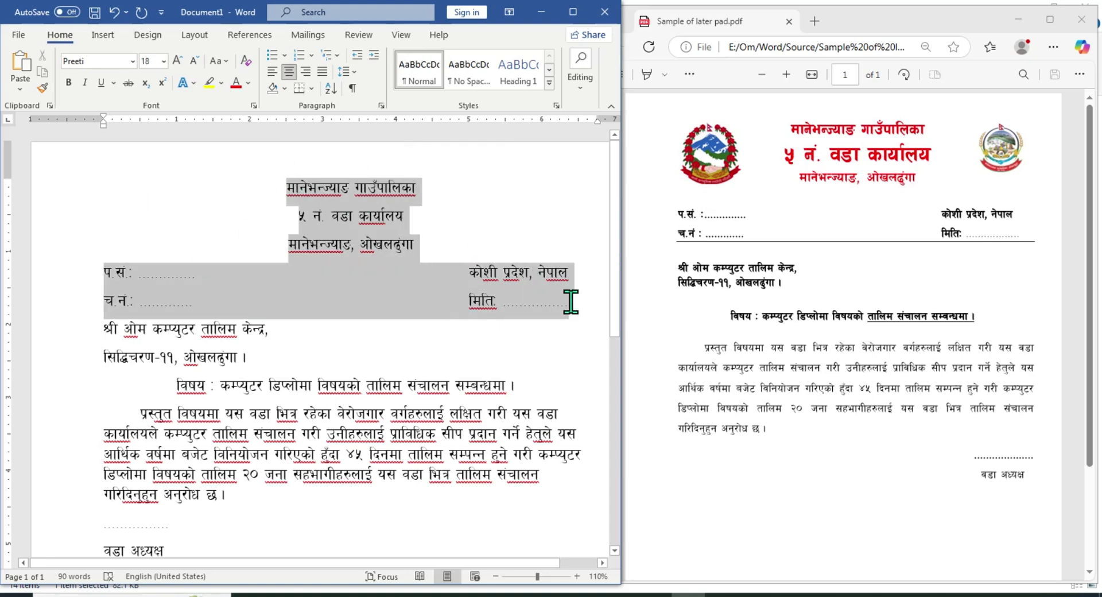
drag(580, 302, 570, 303)
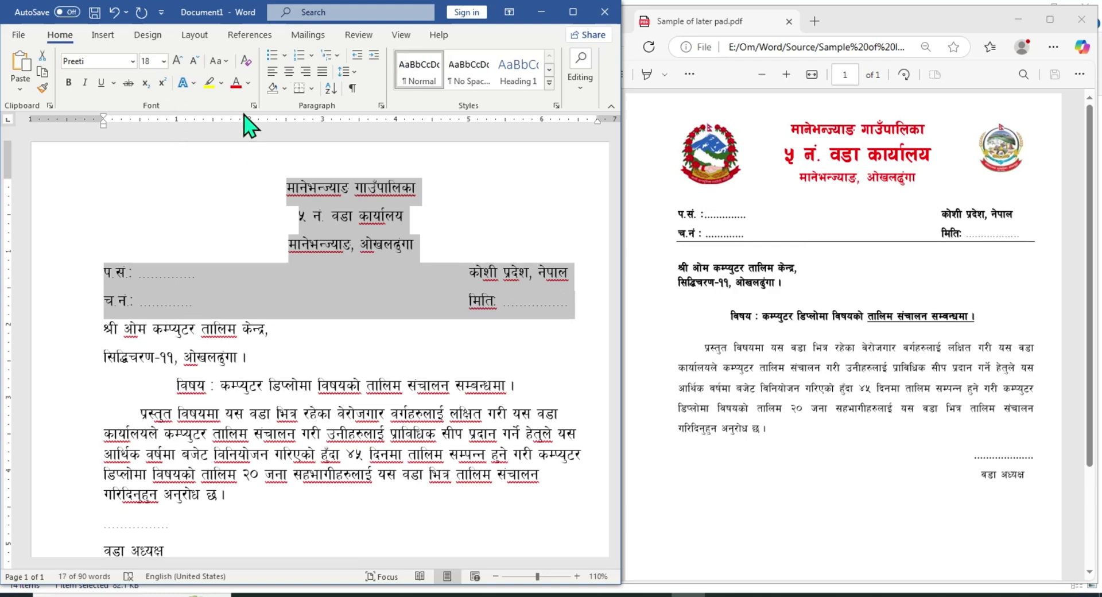
click(235, 82)
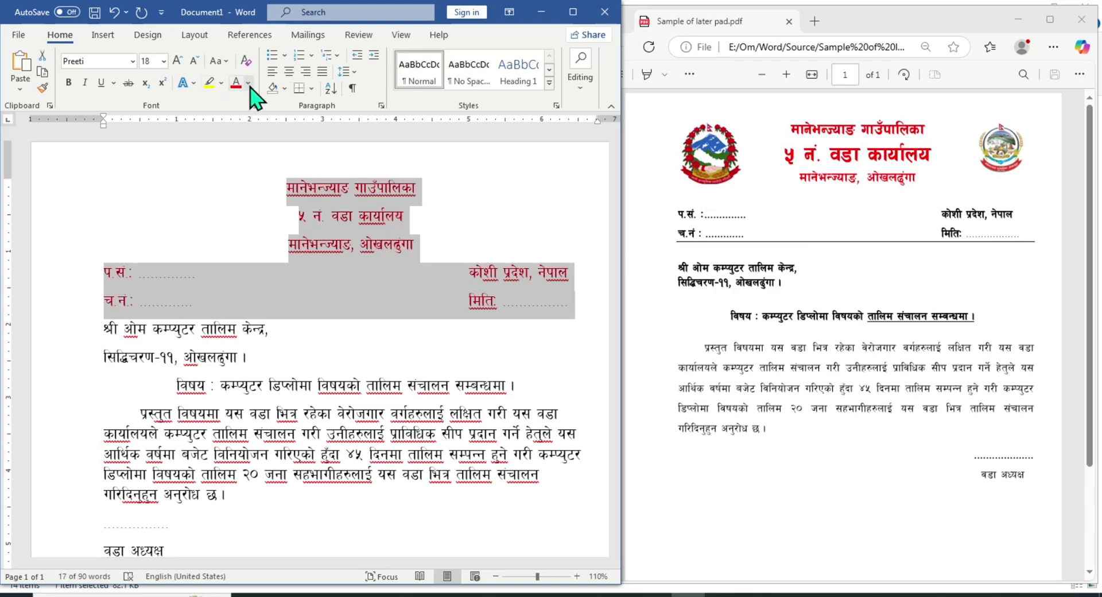
click(249, 84)
key(Escape)
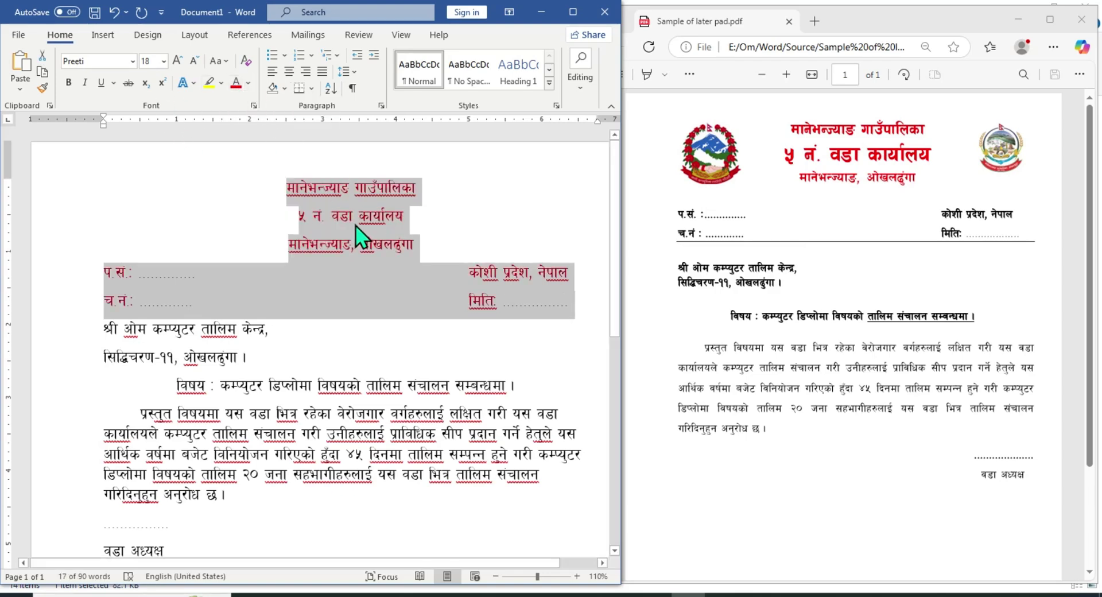
Enlarge the letterhead line "५ नं. वडा कार्यालय" to font size 36
drag(425, 221, 283, 216)
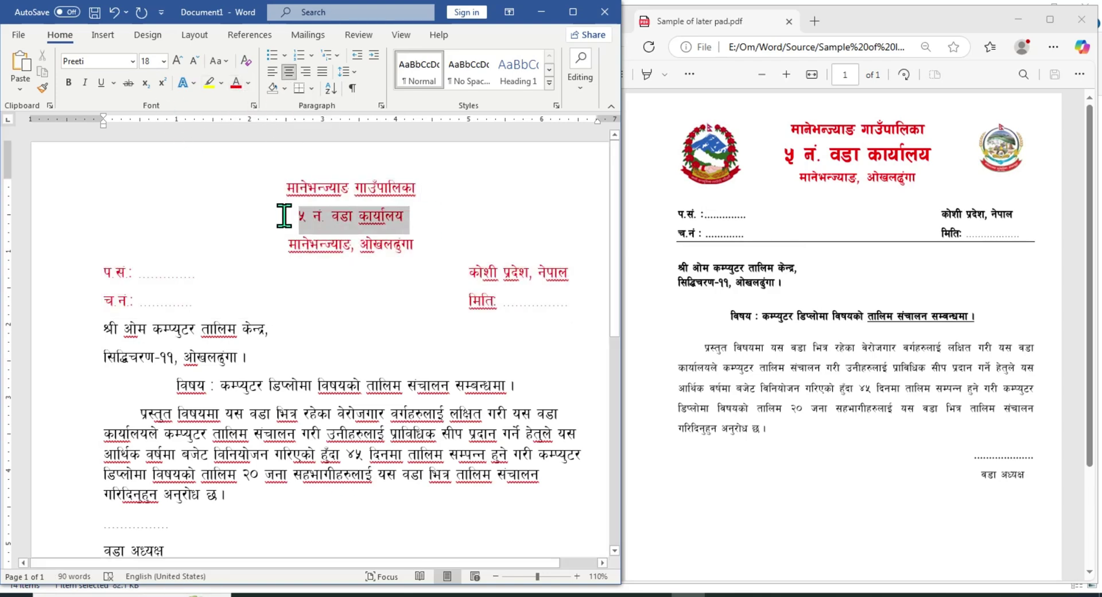
click(177, 61)
click(178, 61)
click(177, 61)
click(178, 60)
click(178, 60)
click(178, 61)
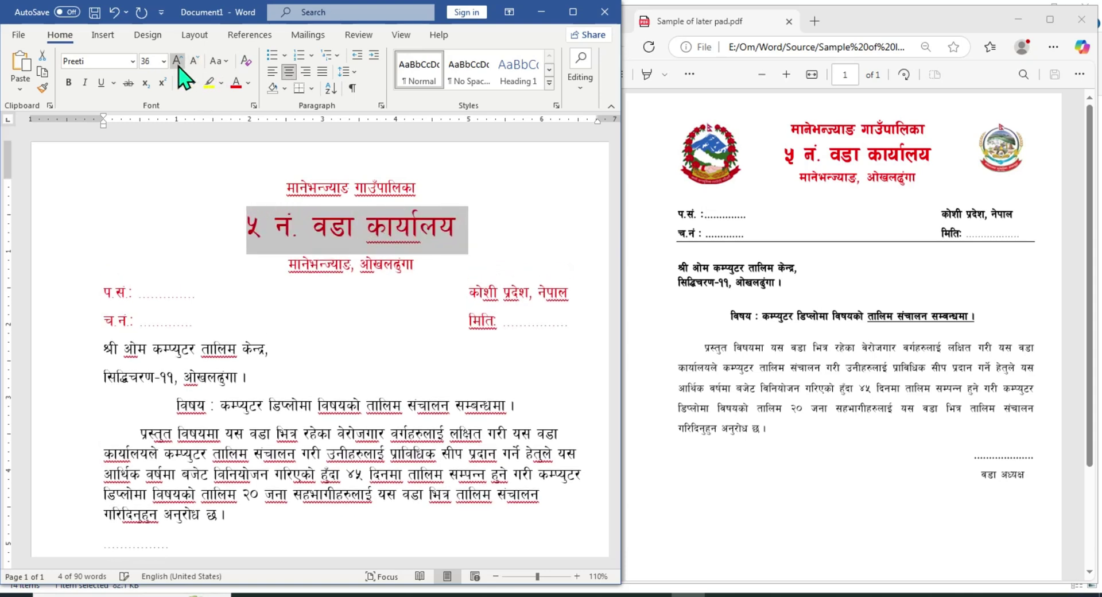
click(177, 61)
click(178, 60)
click(198, 63)
click(198, 63)
click(178, 61)
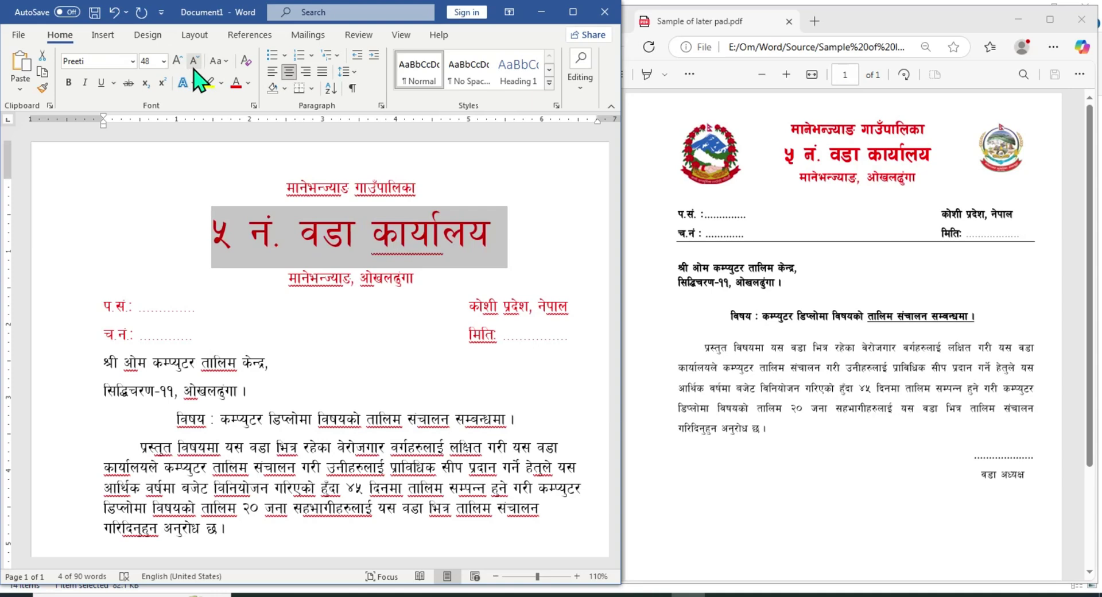
click(194, 64)
Set the first letterhead line "मानेभन्ज्याङ गाउँपालिका" to size 22 and the third line "मानेभन्ज्याङ, ओखलढुंगा" to size 20
click(377, 188)
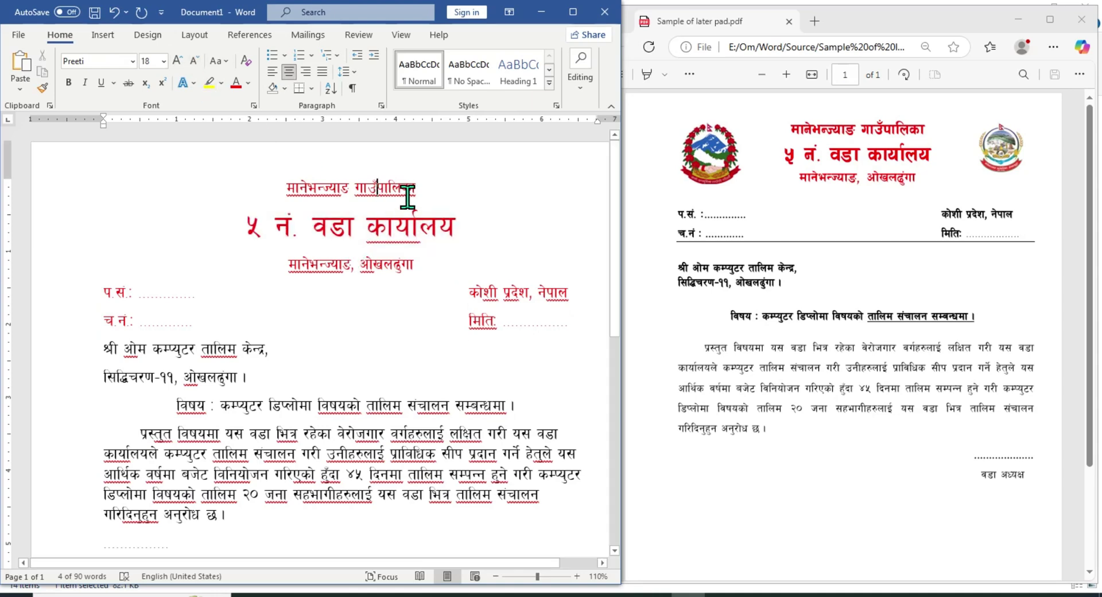
drag(415, 189, 287, 188)
click(178, 61)
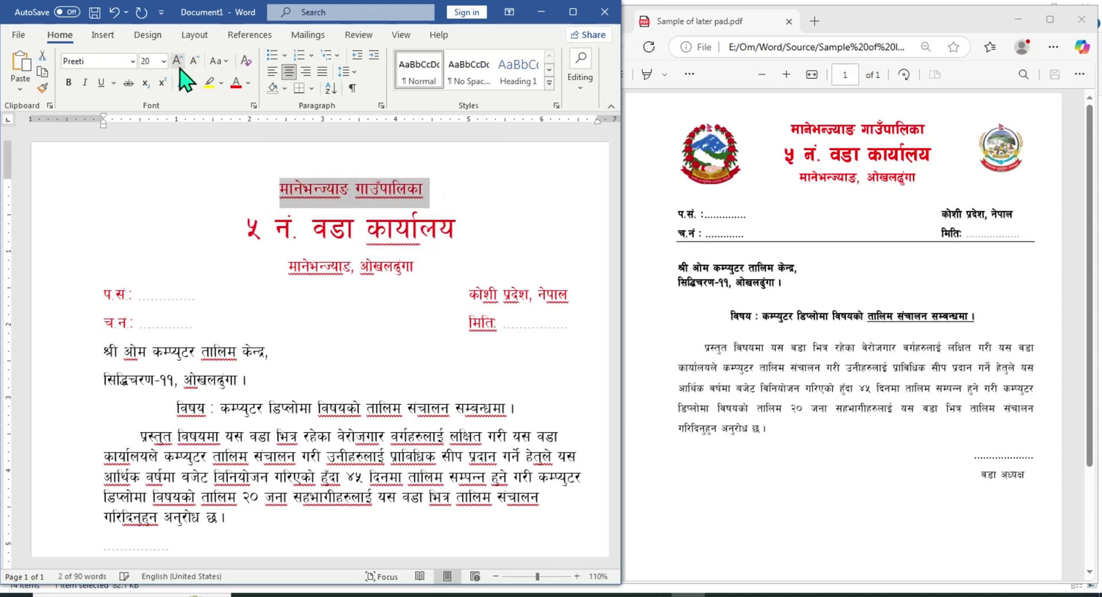
click(180, 67)
drag(414, 268, 355, 269)
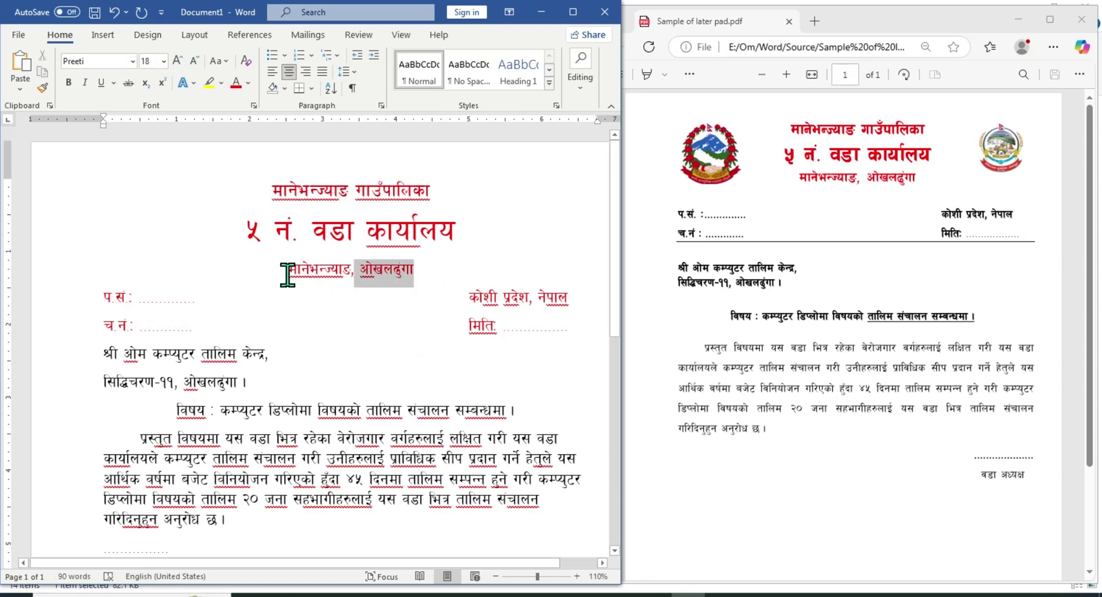
drag(287, 275, 281, 270)
click(178, 62)
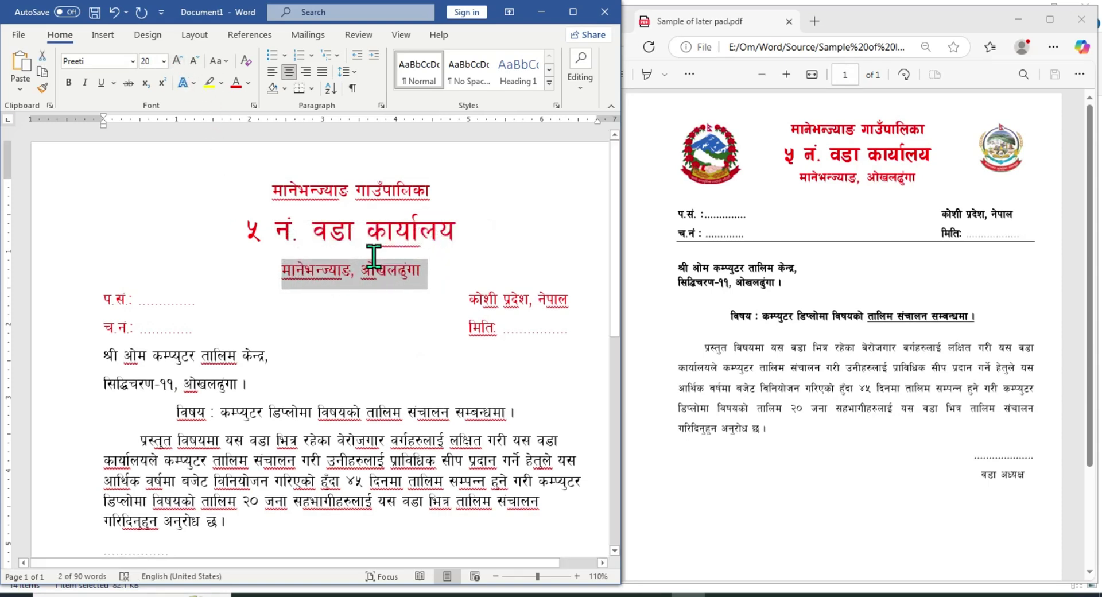
click(437, 195)
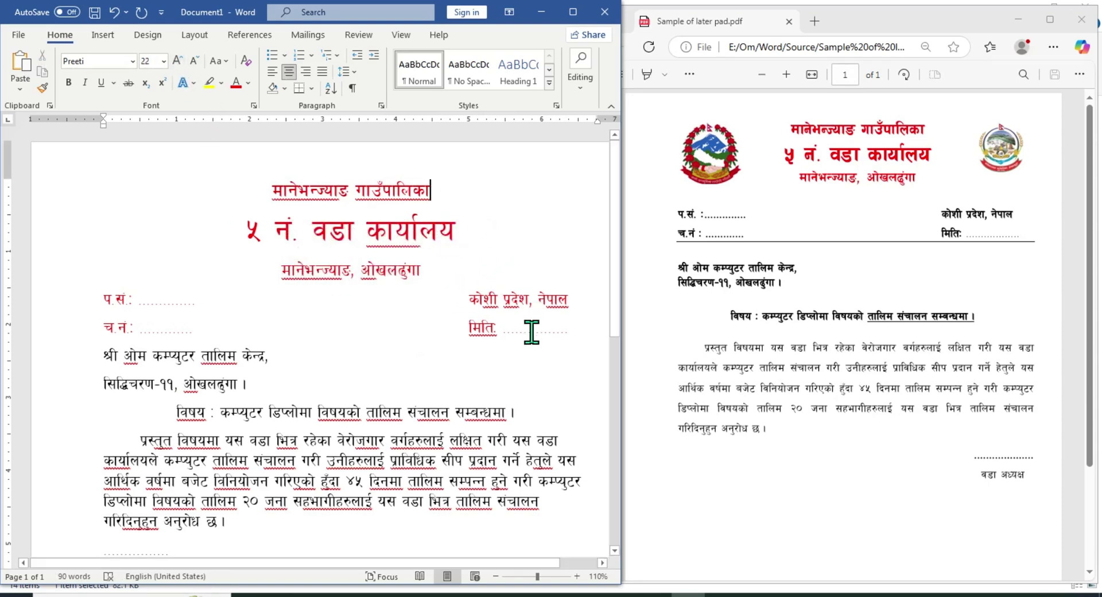
Add a bottom border beneath the "च.नं." and "मिति" line to form the letterhead's dividing line
drag(577, 333, 435, 328)
click(434, 327)
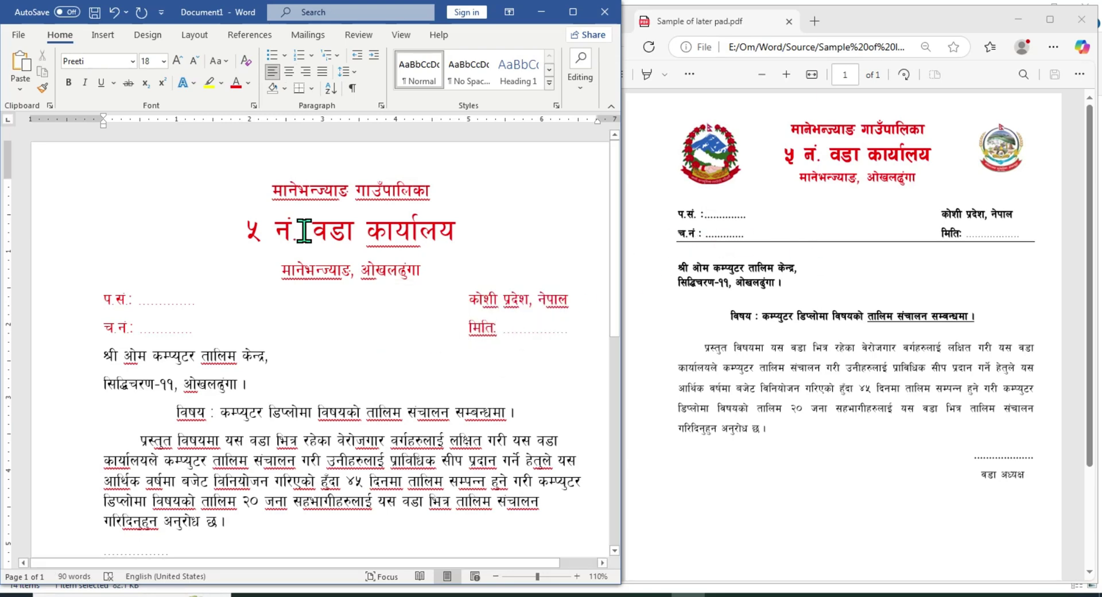
click(312, 89)
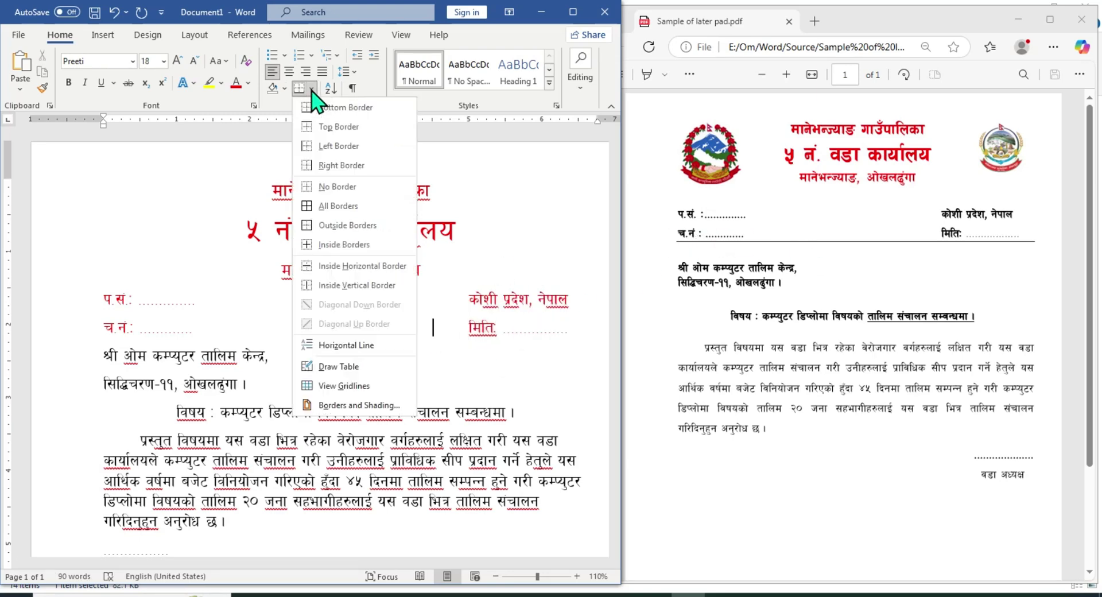
click(346, 108)
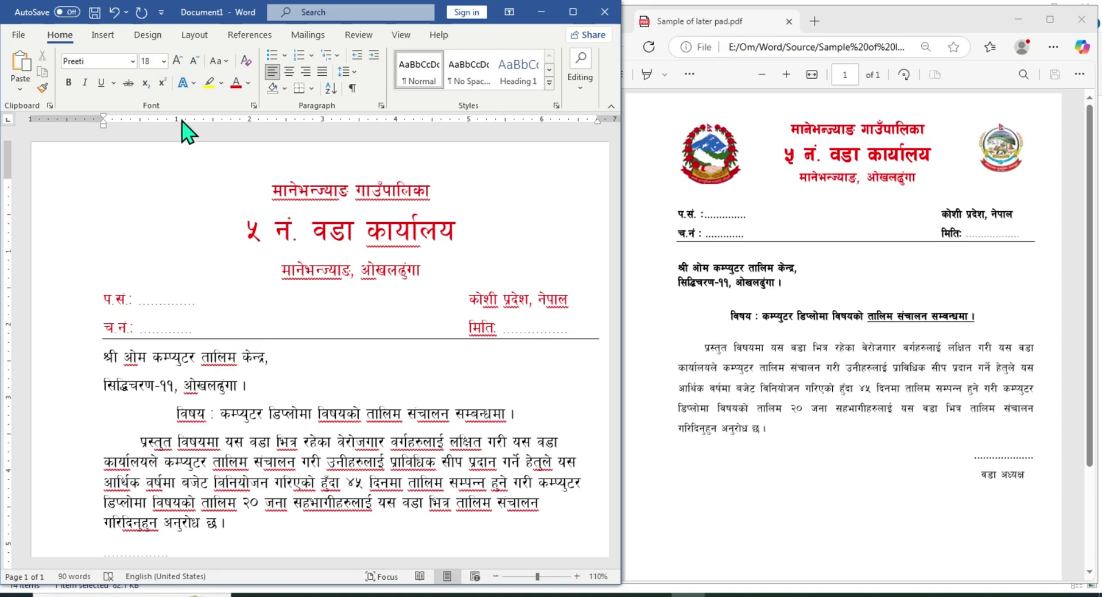
Set the first addressee line's paragraph spacing to 18 pt before and 6 pt after
click(198, 37)
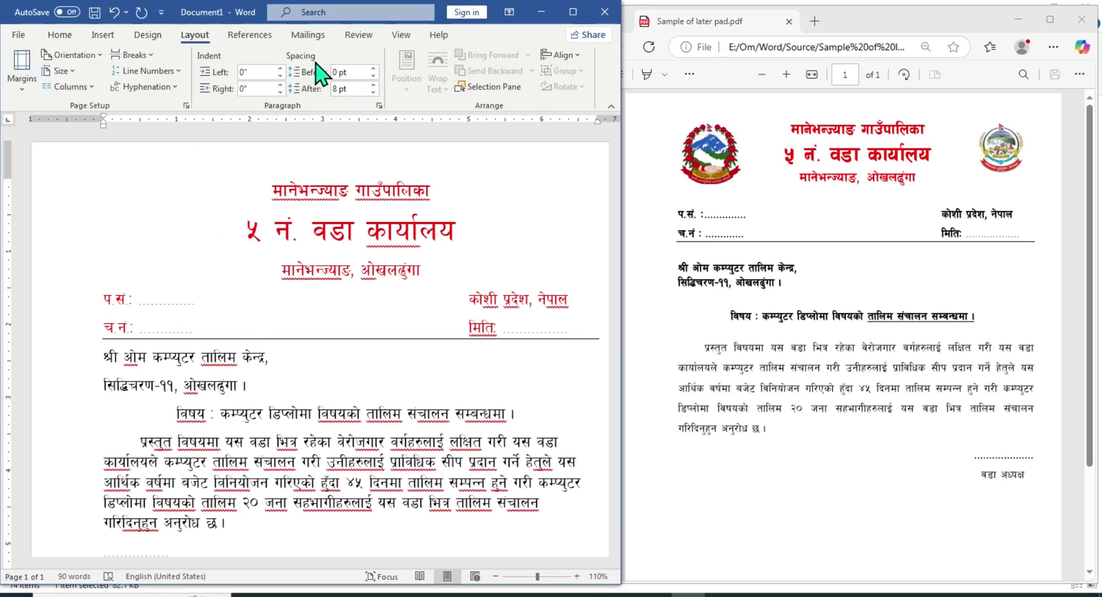
click(374, 68)
click(374, 68)
click(374, 68)
click(374, 68)
click(374, 68)
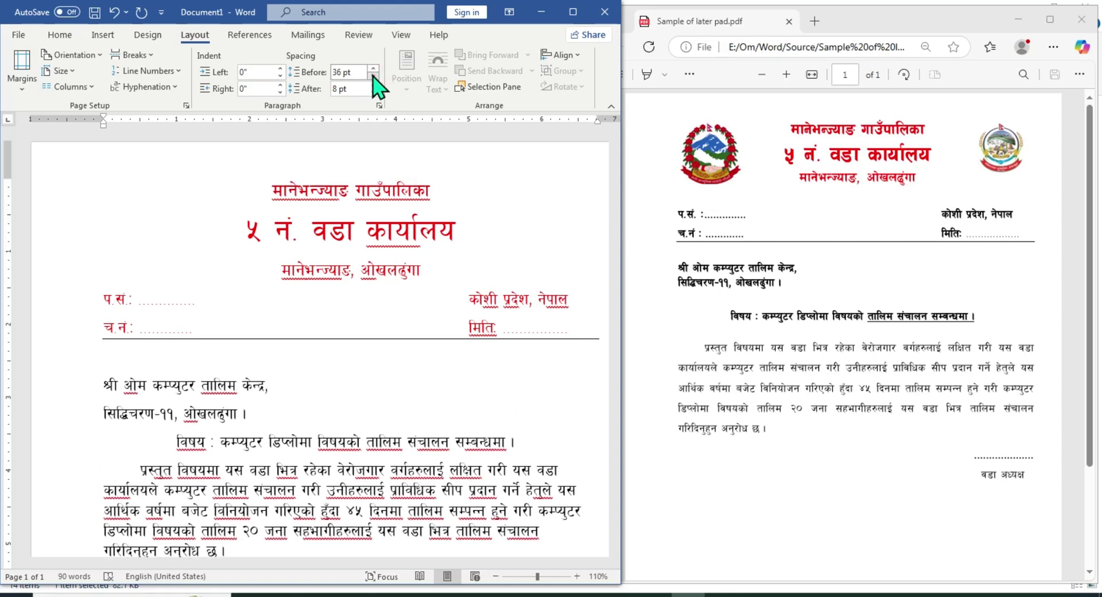
click(374, 76)
click(374, 75)
click(374, 75)
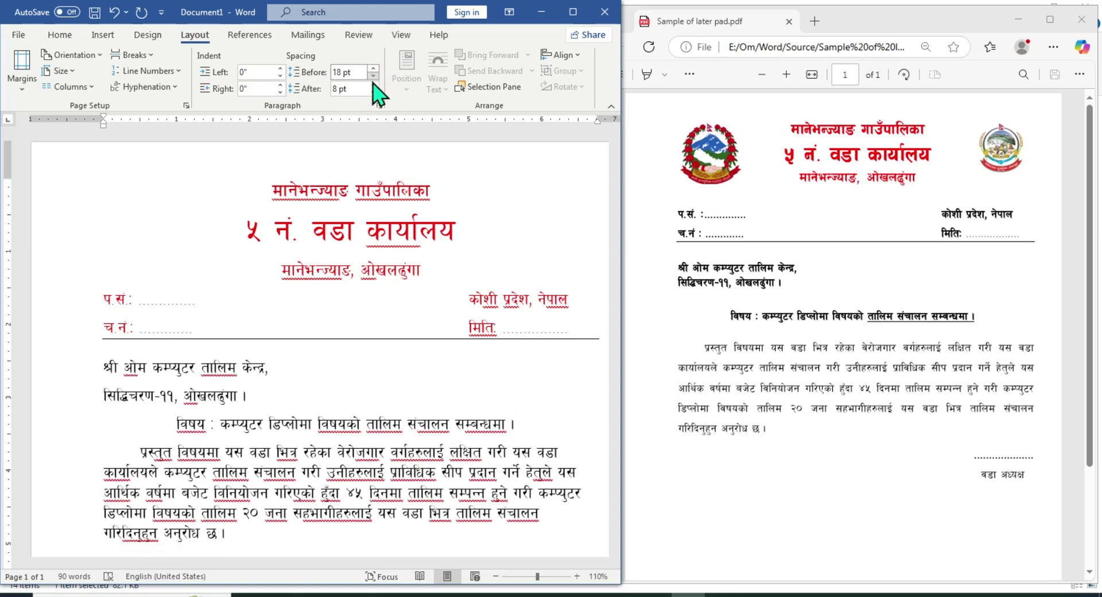
click(374, 93)
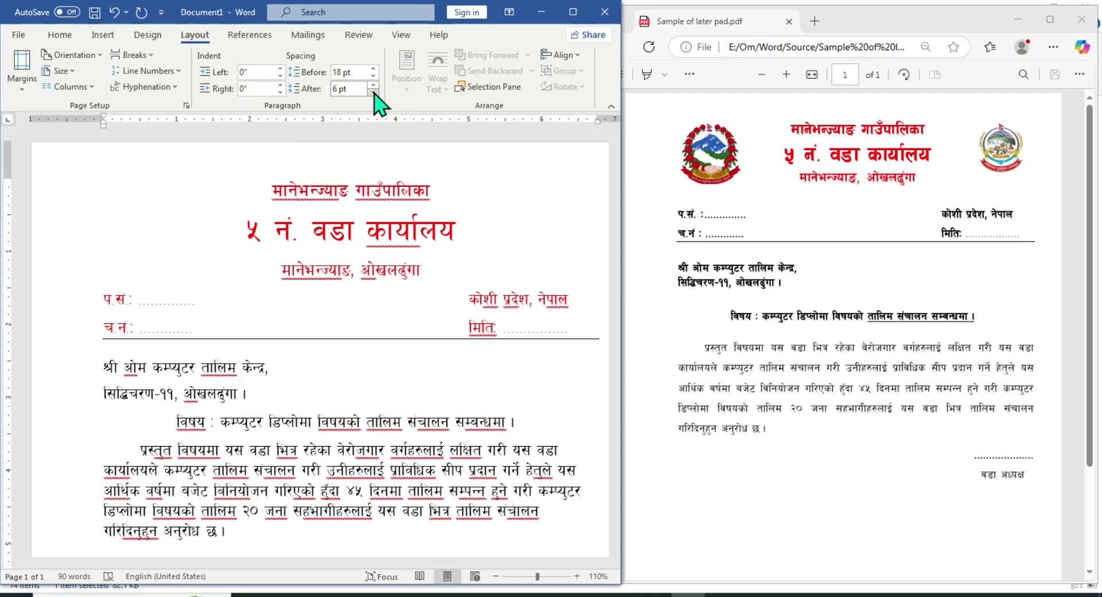
Increase the spacing after the second addressee line and set the spacing after the subject line to 24 pt
click(263, 394)
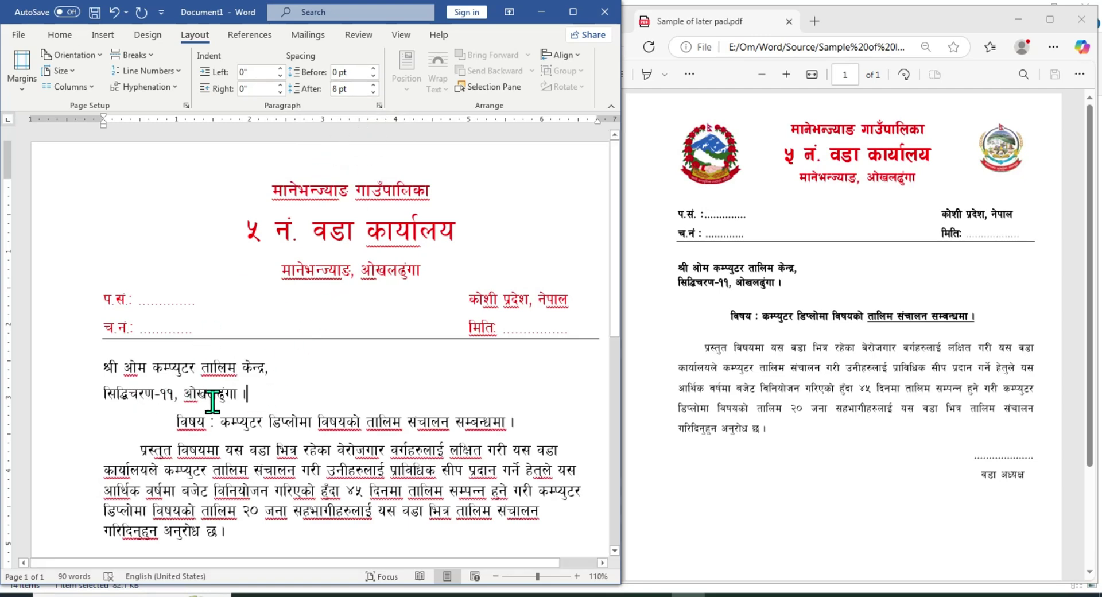
click(374, 83)
click(374, 83)
click(374, 84)
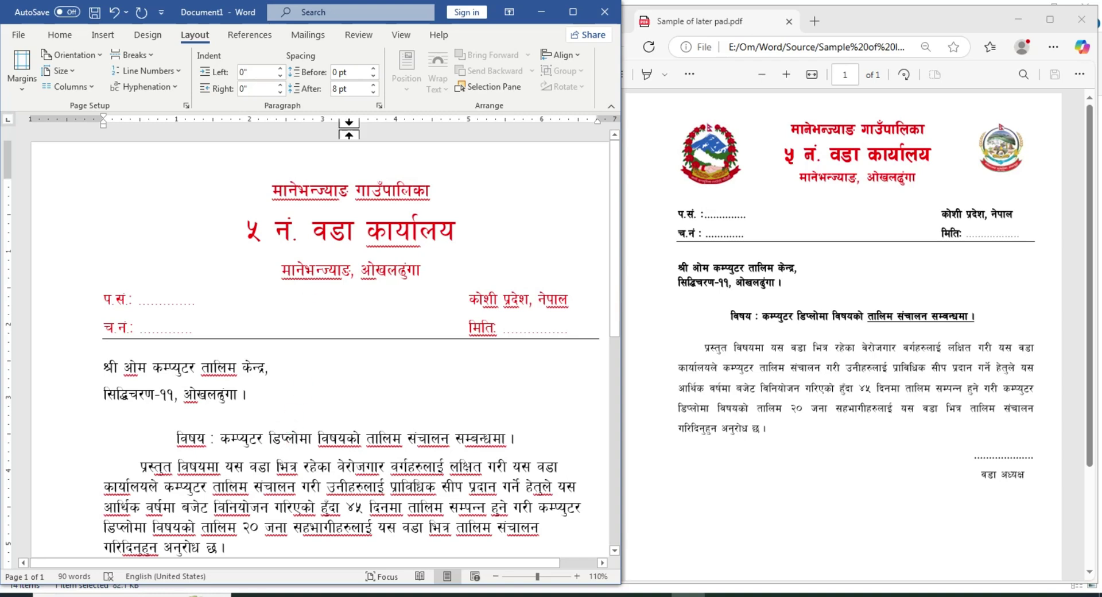
click(374, 84)
click(374, 84)
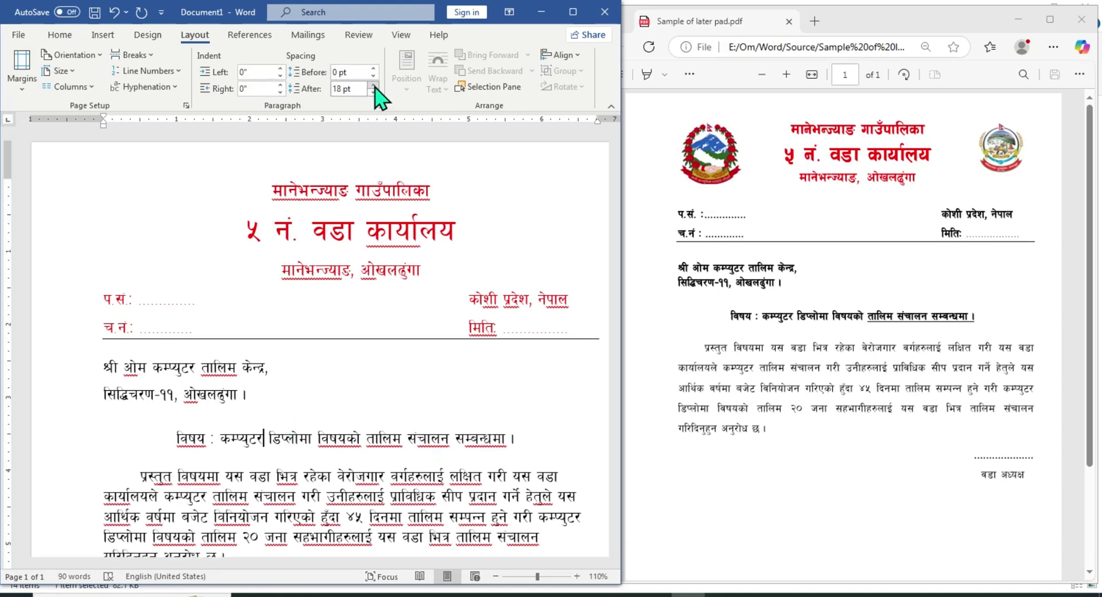
click(373, 85)
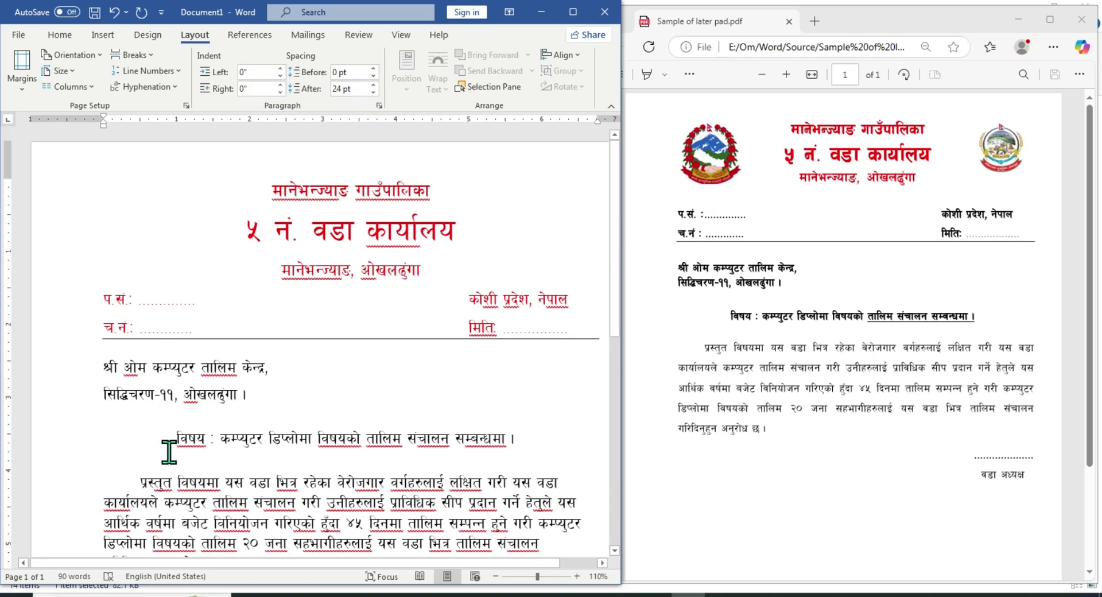
Make the subject line beginning with "विषय" and the two addressee lines bold
drag(175, 439, 546, 435)
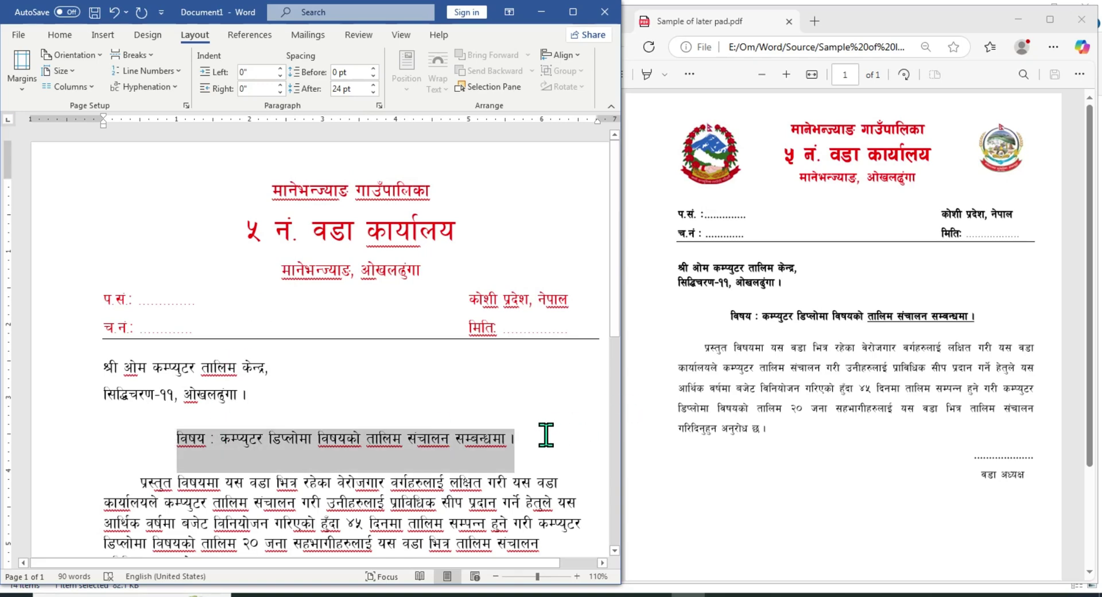
click(63, 33)
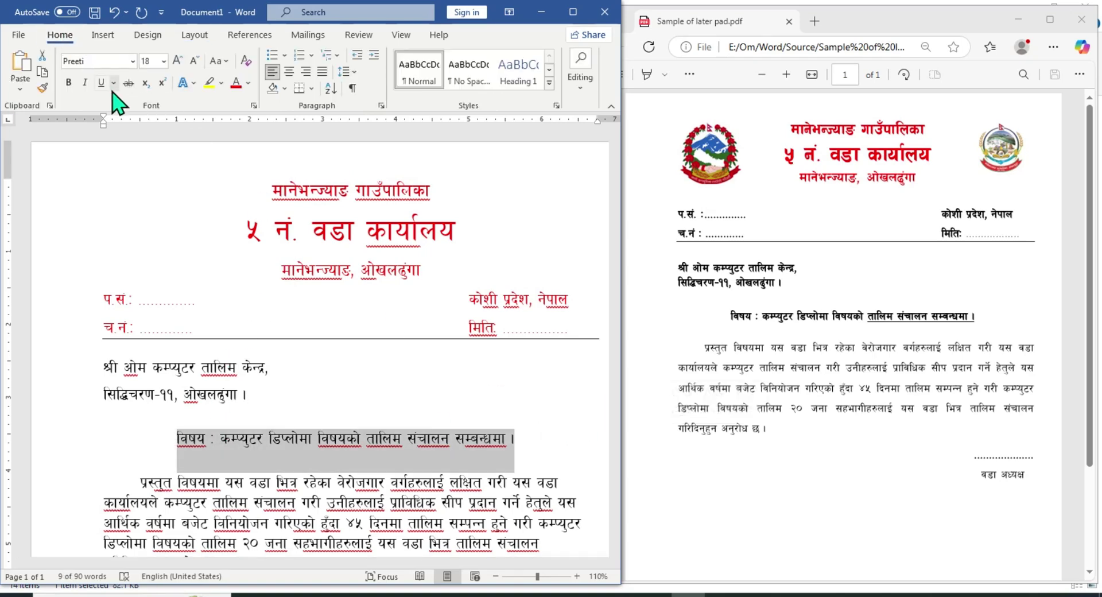
click(68, 83)
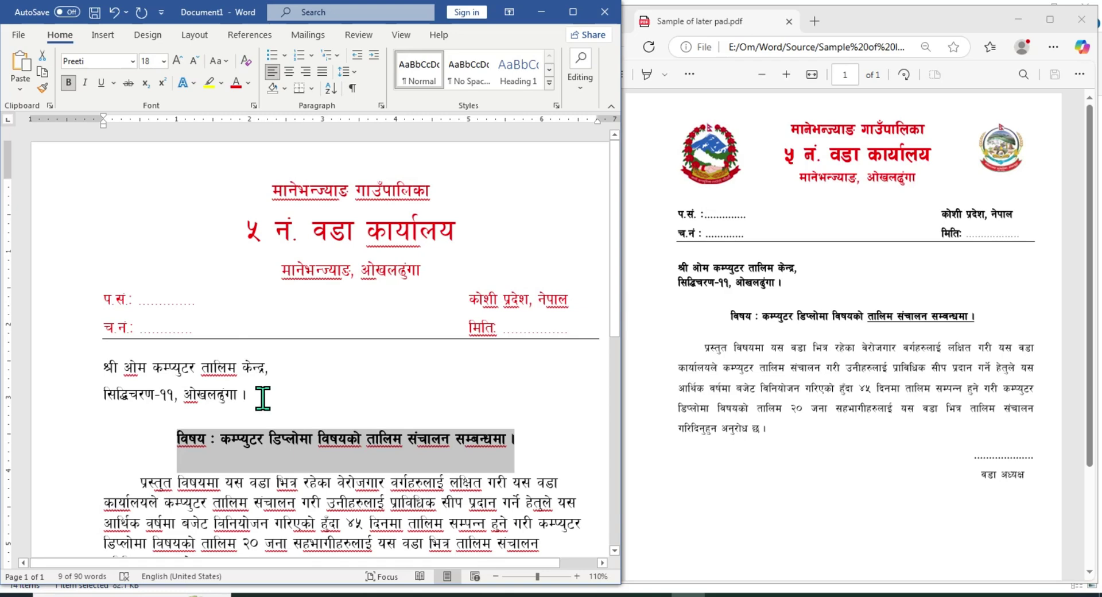
drag(263, 397, 104, 374)
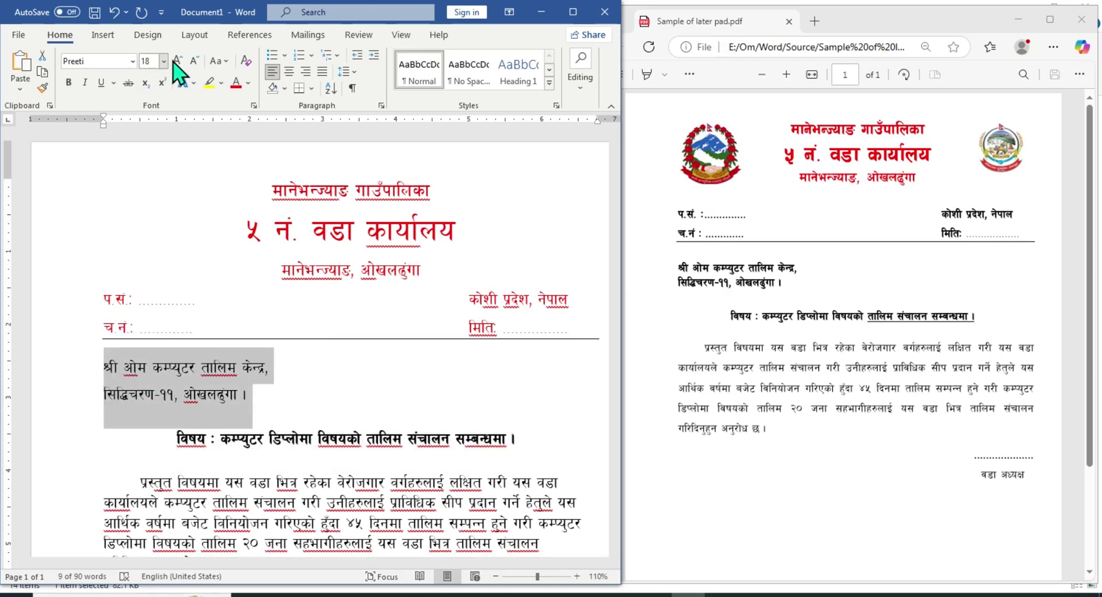
click(68, 82)
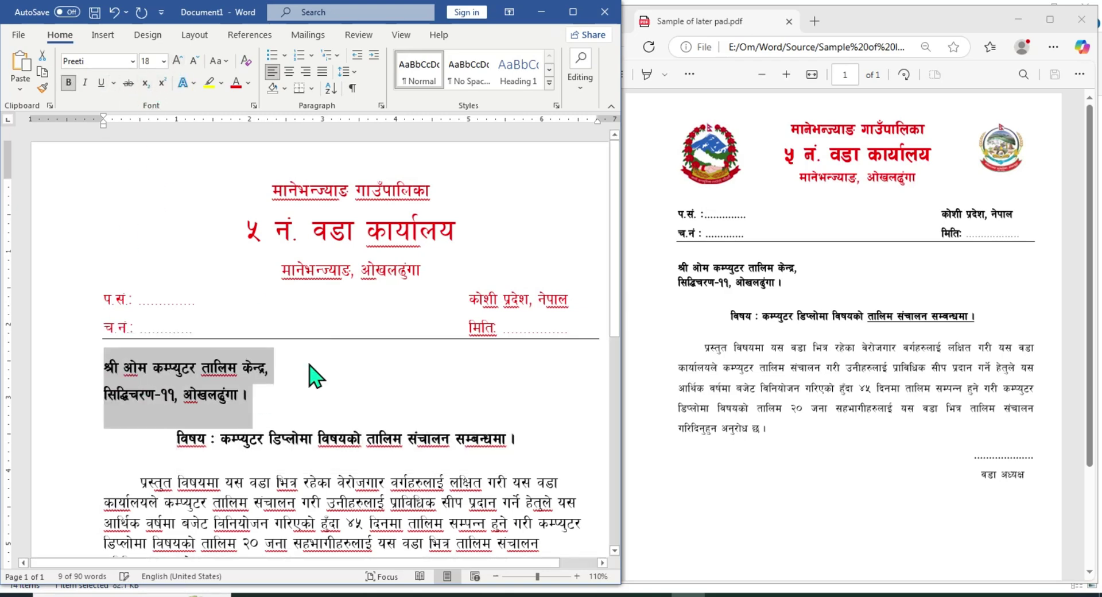
click(317, 419)
Justify the body paragraph and set its line spacing to 1.5
scroll(344, 356, down, 2)
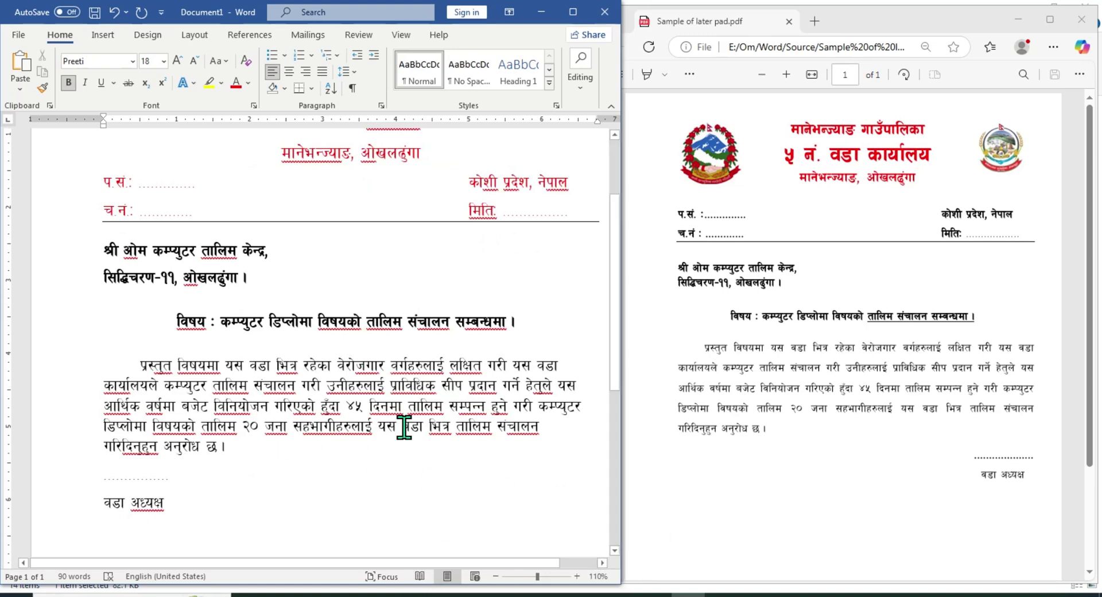
click(339, 394)
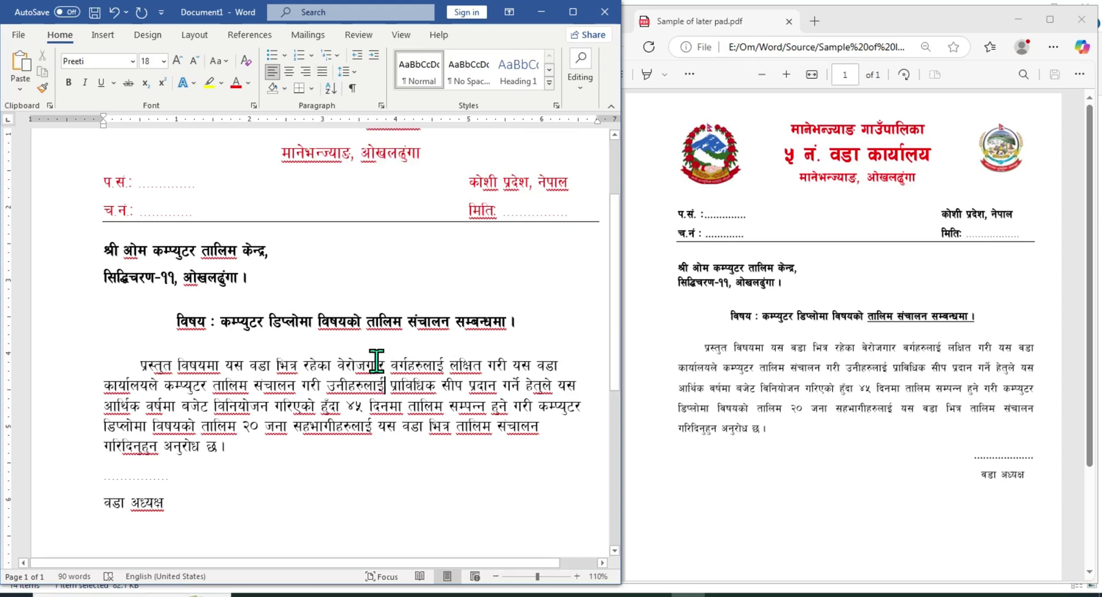
click(323, 74)
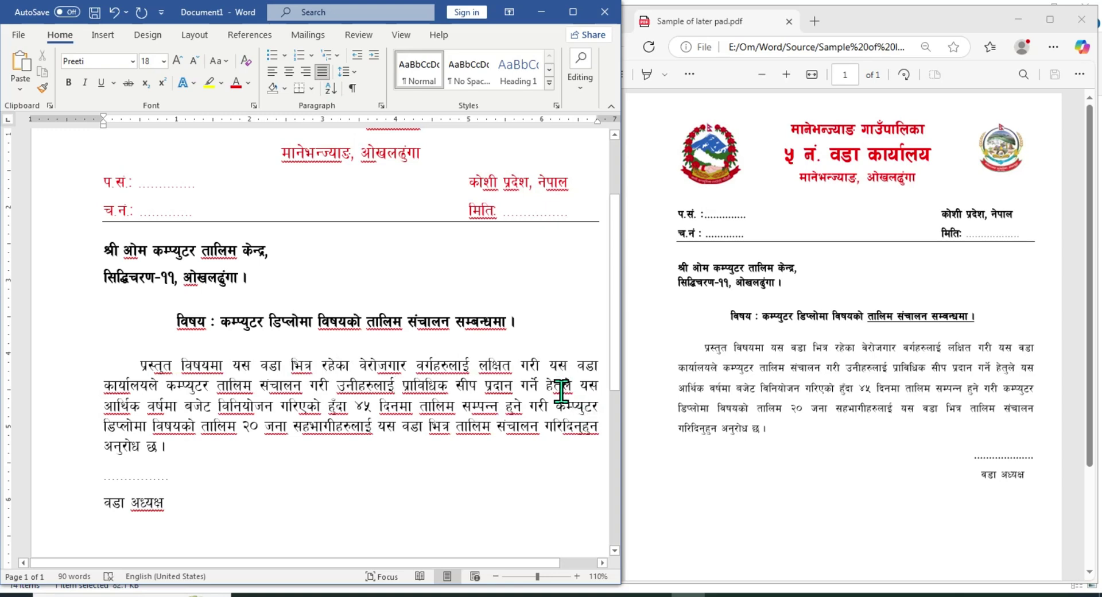
scroll(500, 377, down, 1)
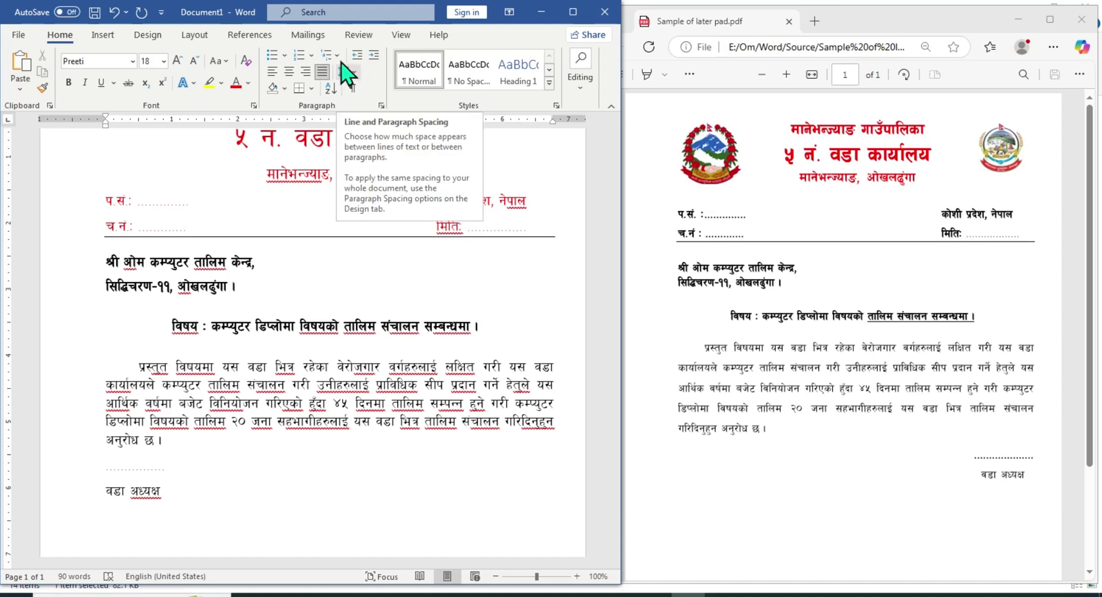
click(354, 73)
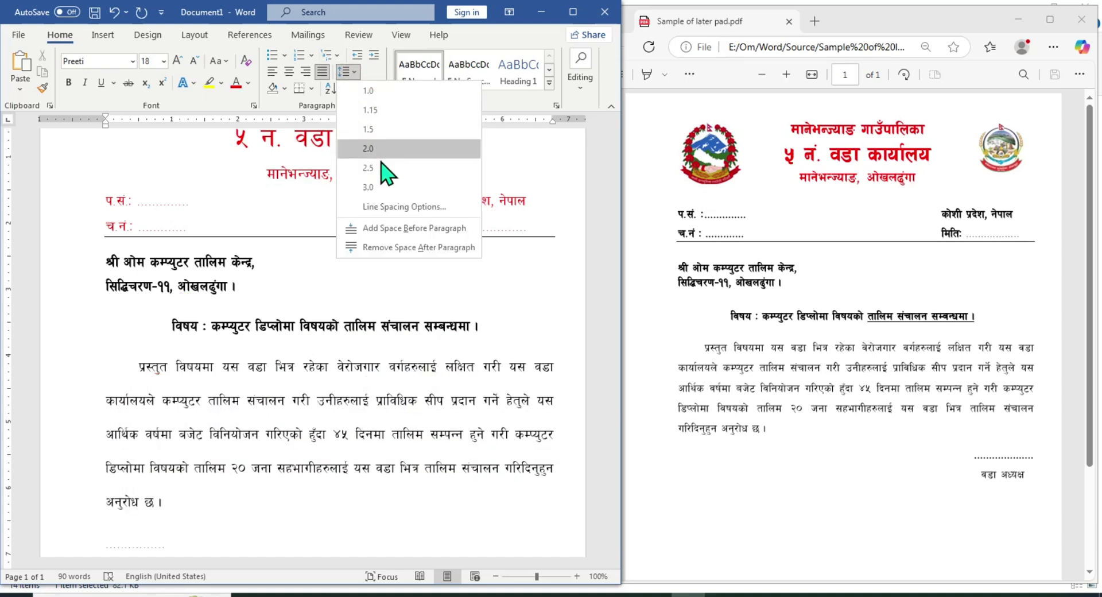
click(372, 129)
scroll(413, 383, down, 1)
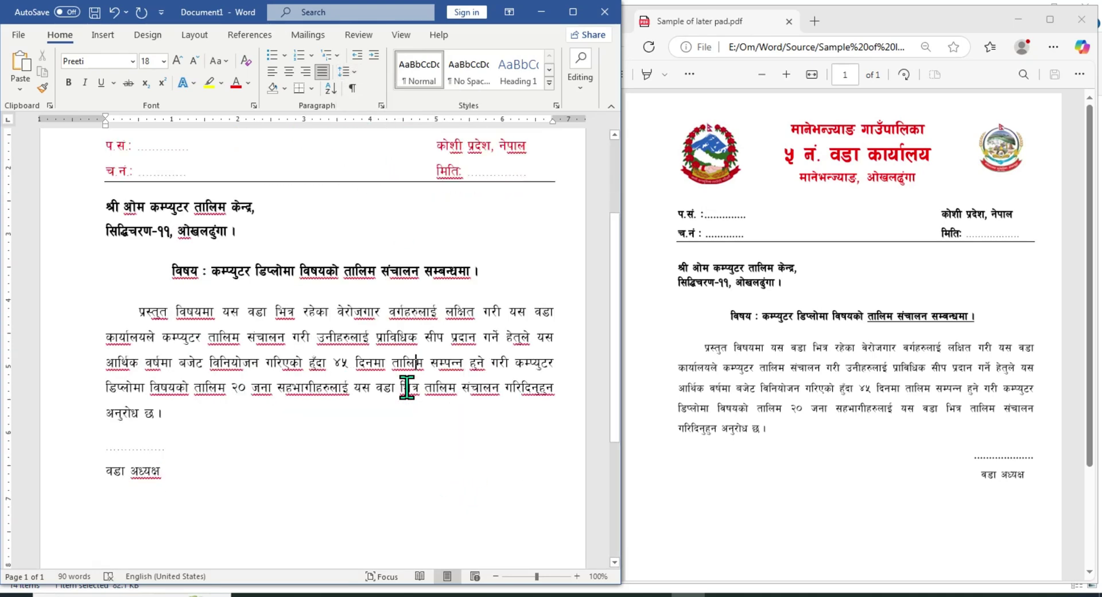
Right-align the dotted signature line and the "वडा अध्यक्ष" line below the body text
scroll(279, 401, down, 1)
drag(133, 409, 91, 389)
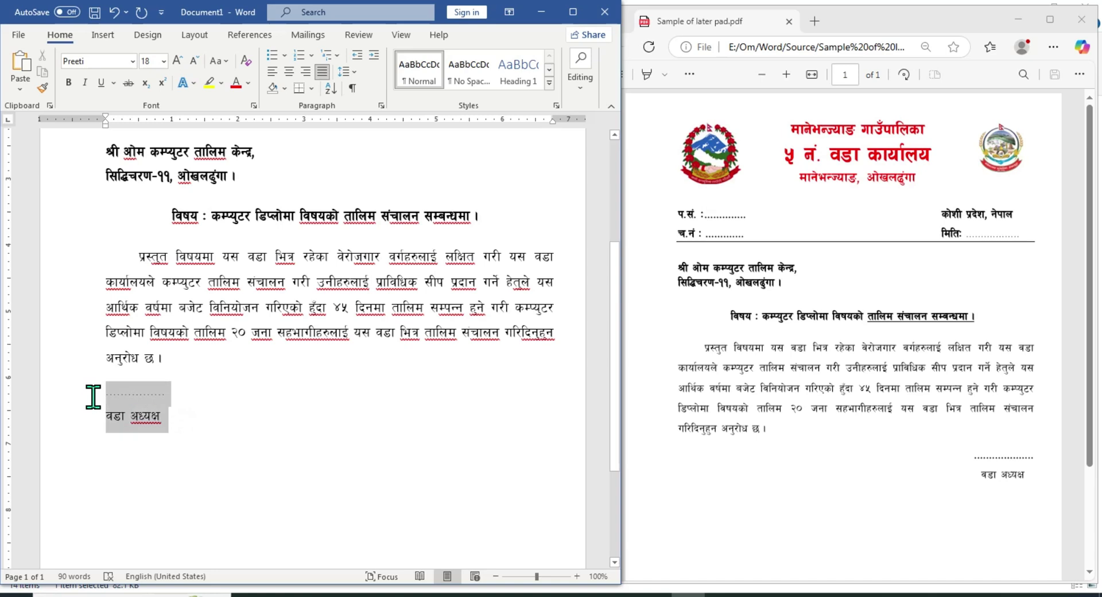
click(307, 74)
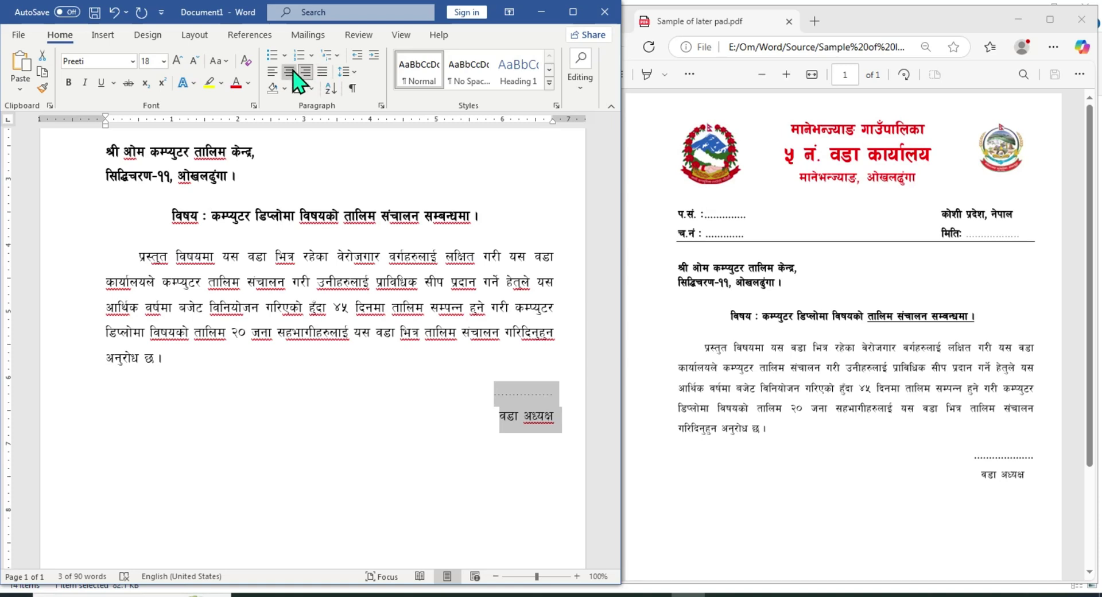
click(289, 72)
click(273, 73)
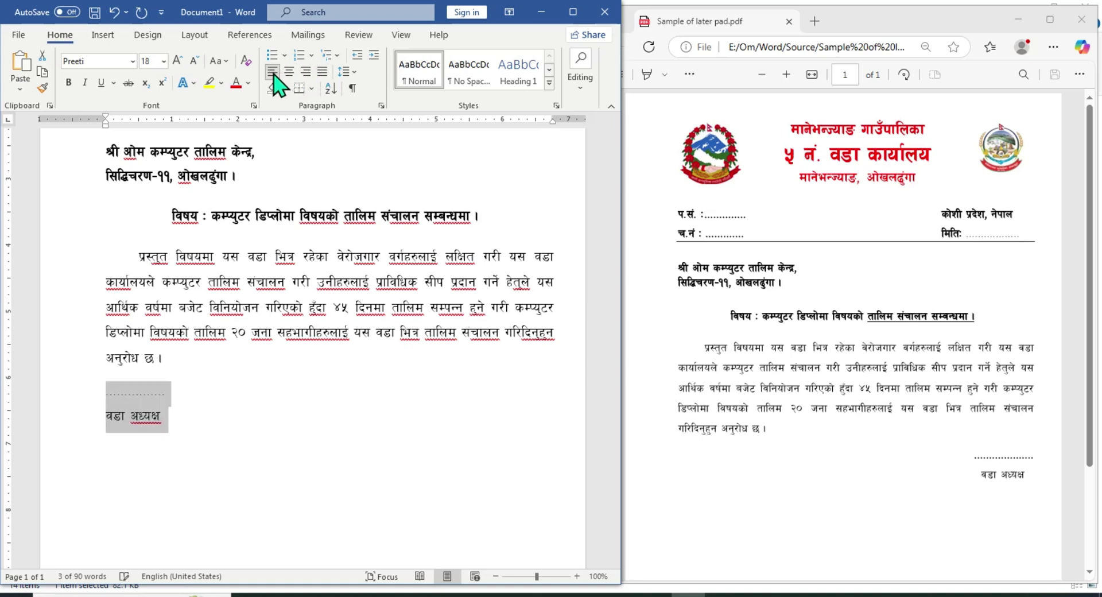
click(305, 72)
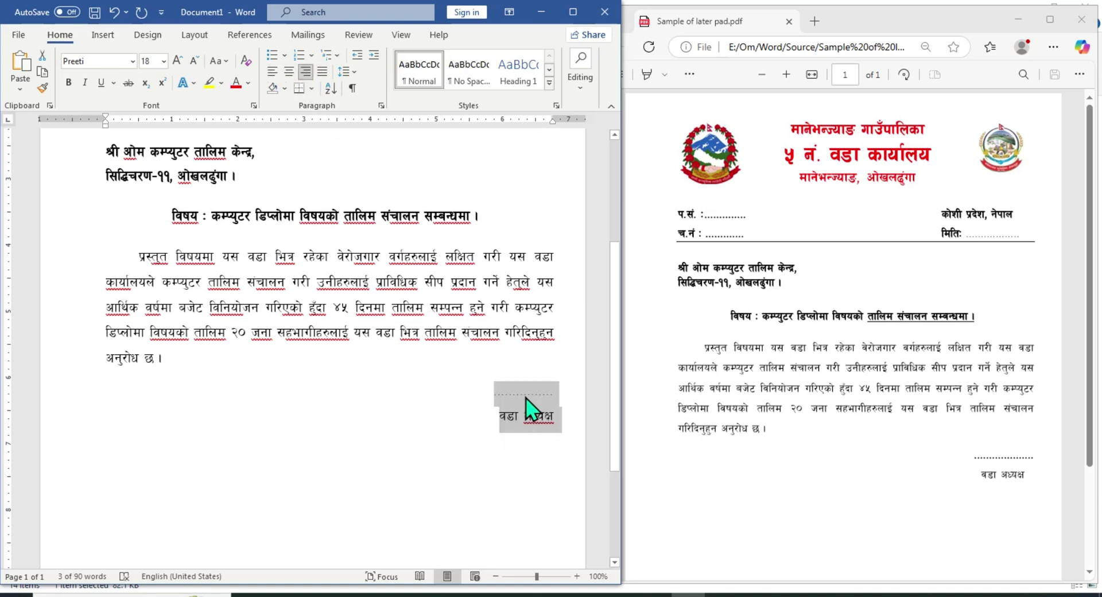
Lengthen the dotted signature line and pad the end of the "वडा अध्यक्ष" line so the title sits centered beneath it
click(557, 415)
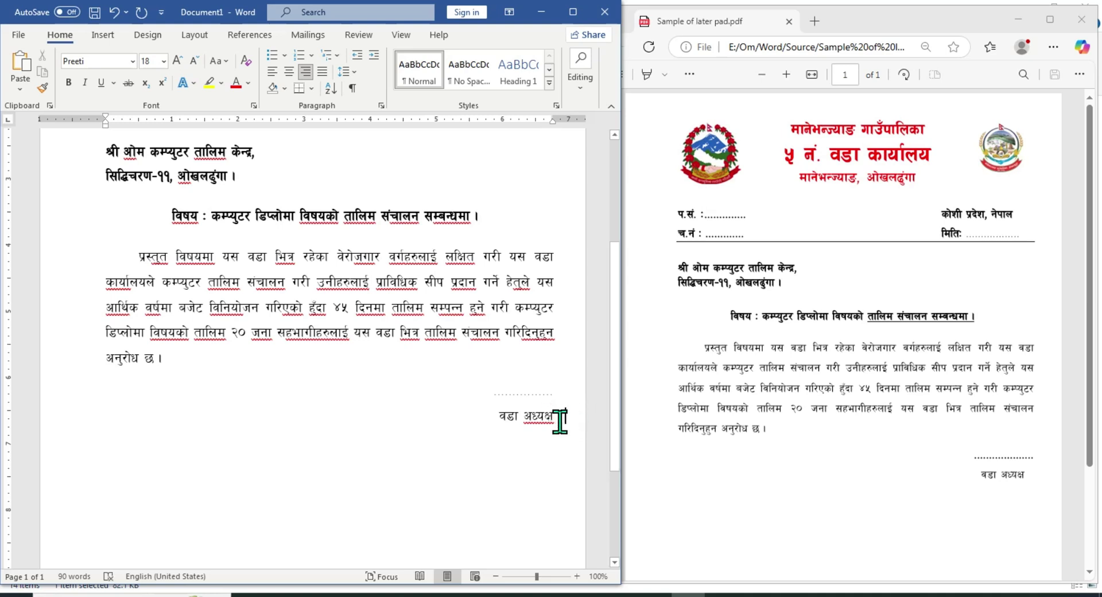
text(l)
key(BackSpace)
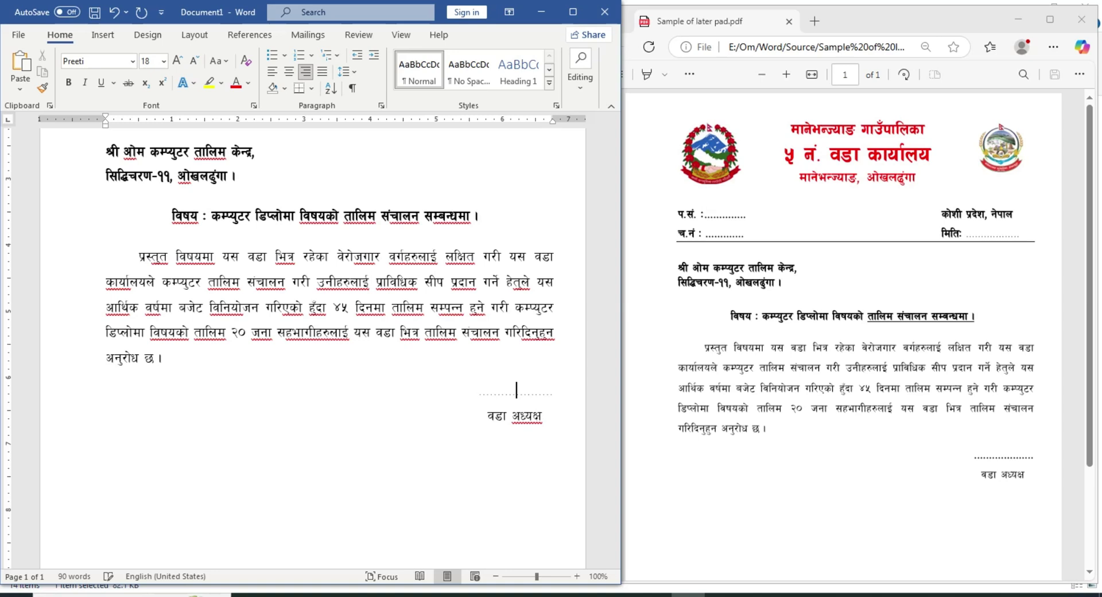
drag(542, 409, 490, 402)
click(513, 414)
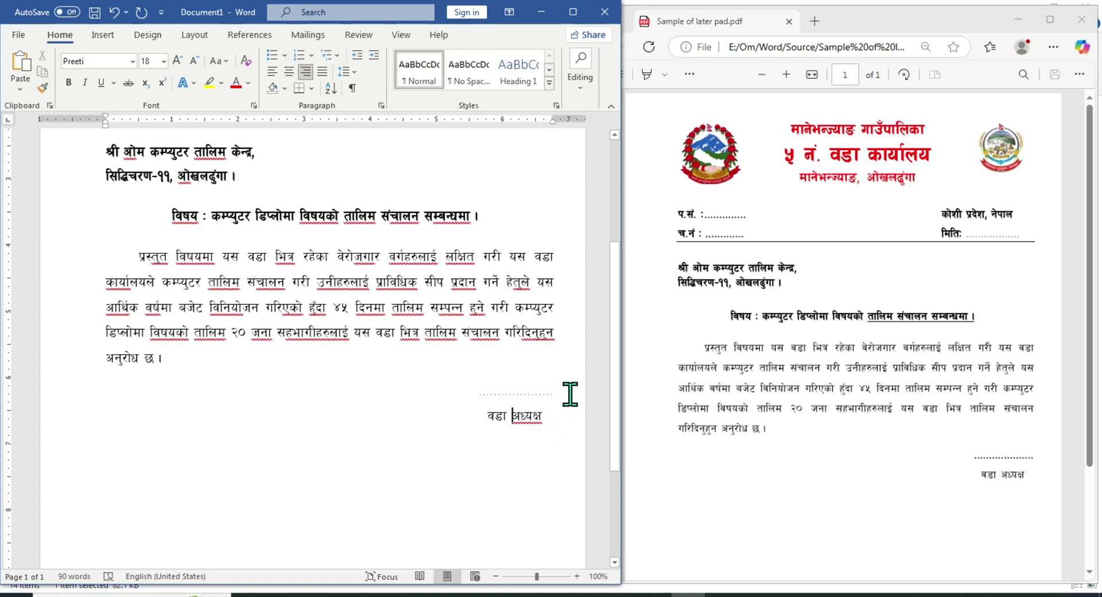
Make the dotted signature line above "वडा अध्यक्ष" bold
drag(570, 394, 488, 394)
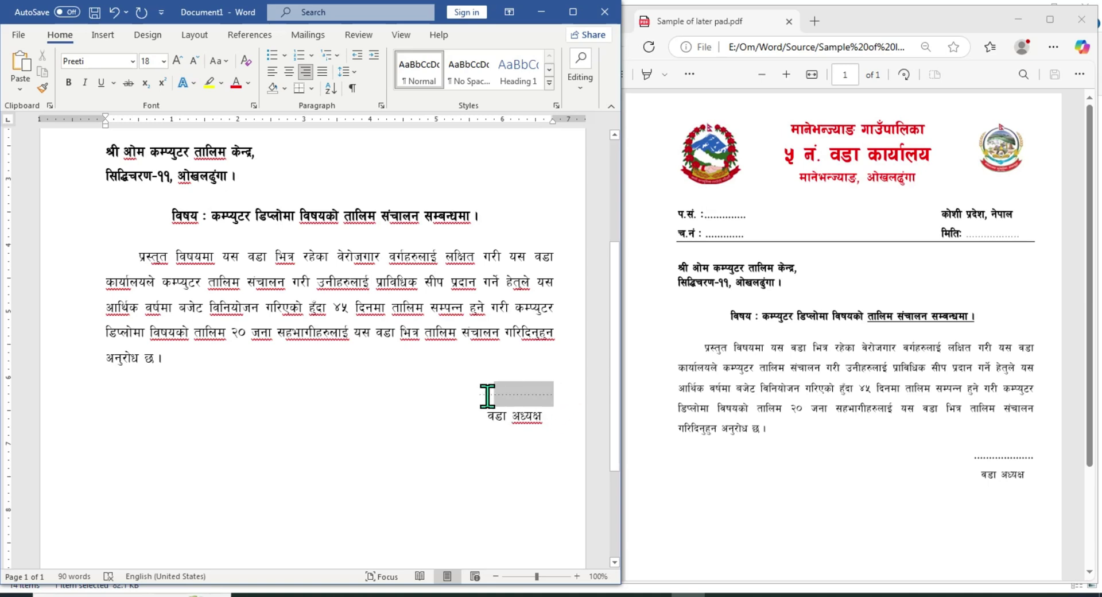
click(69, 83)
click(550, 416)
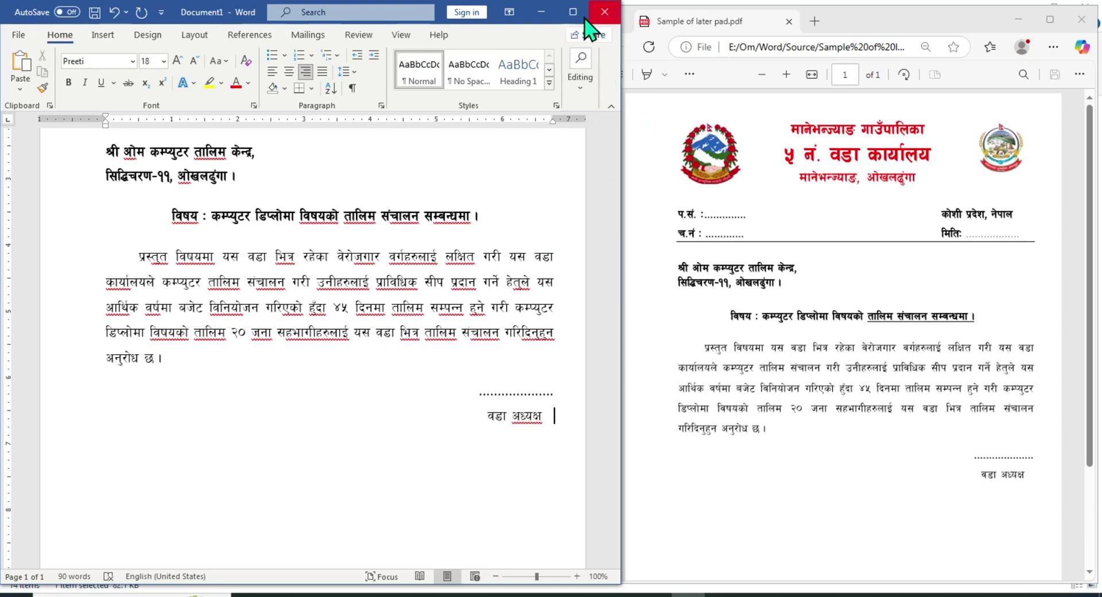
Maximize the document window and review the letter's layout from the letterhead to the signature
click(569, 10)
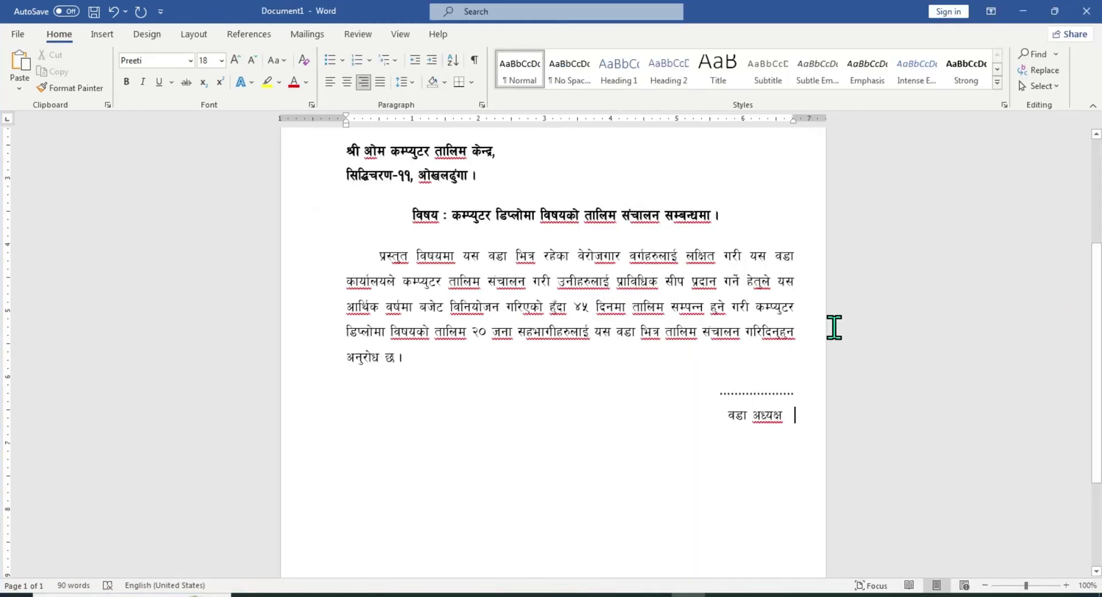
scroll(821, 324, up, 3)
scroll(796, 323, up, 1)
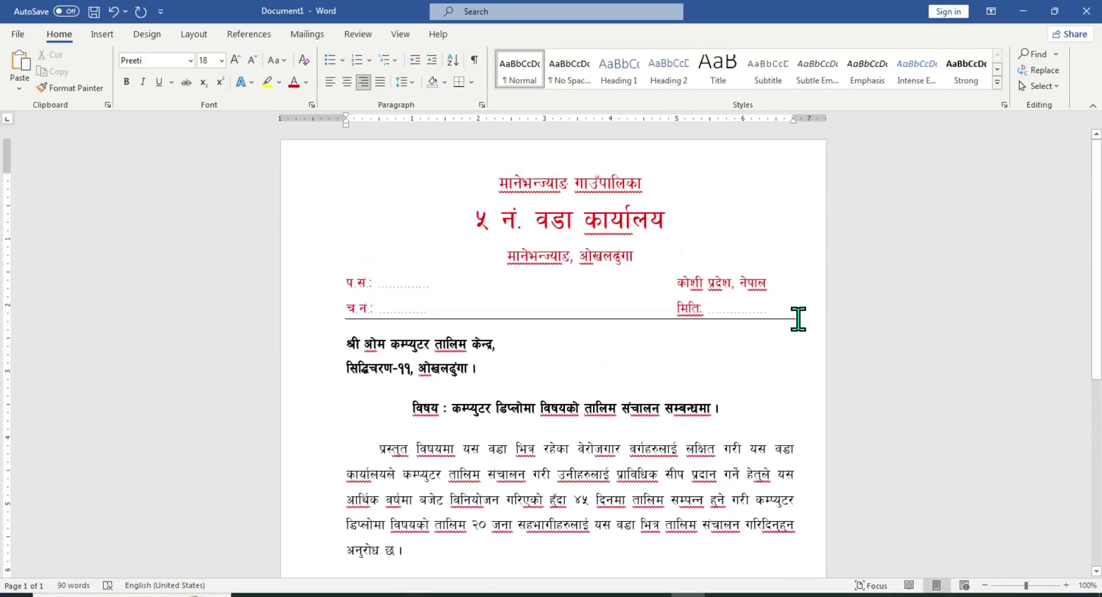
scroll(812, 317, down, 4)
scroll(812, 317, up, 4)
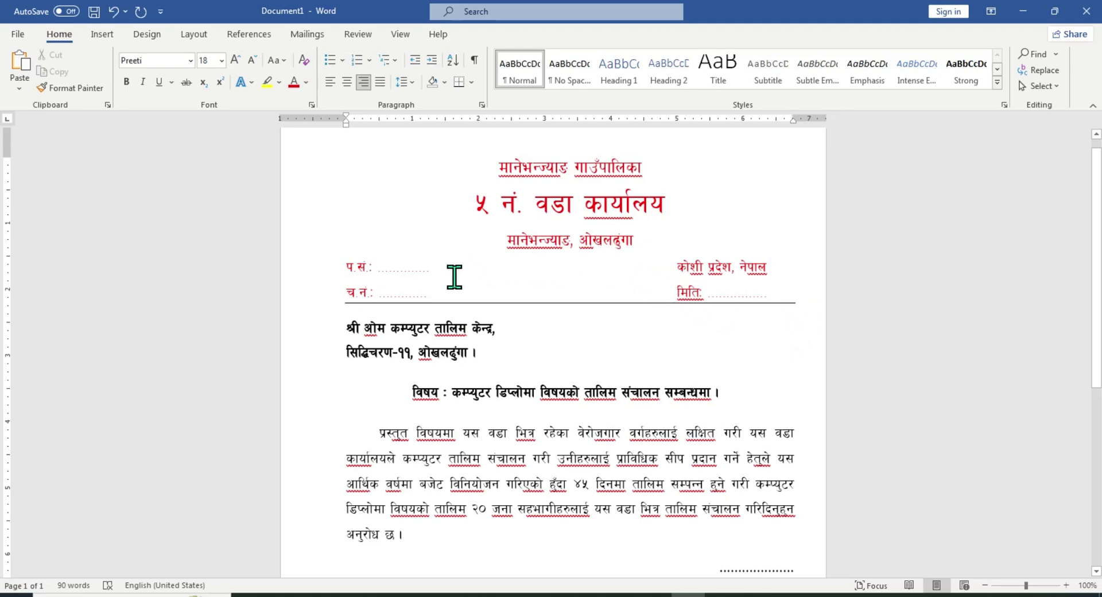
scroll(379, 201, up, 1)
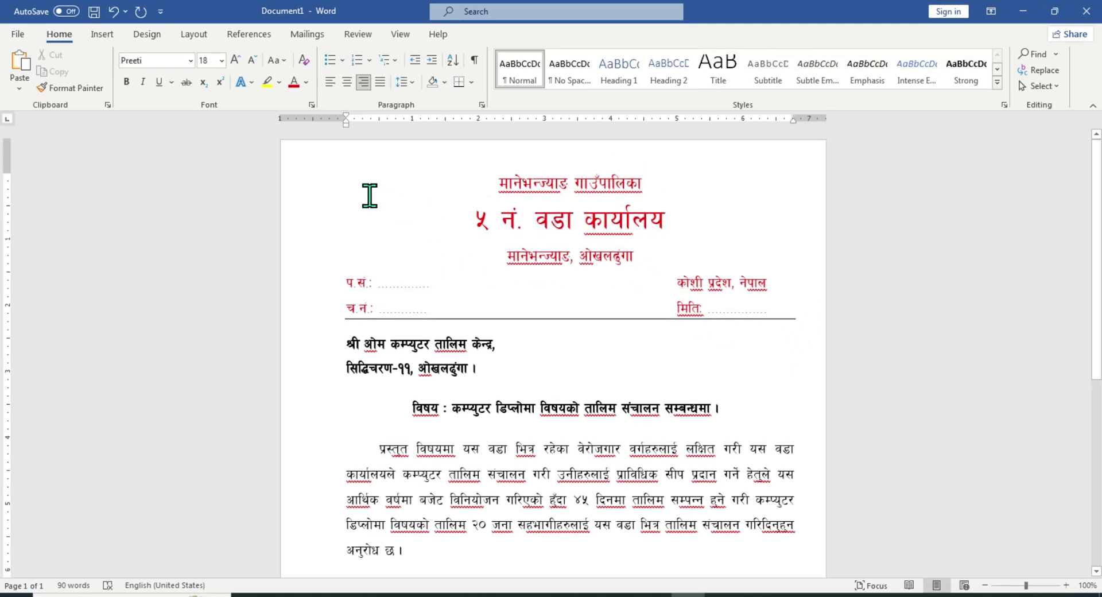
Start inserting a picture from this device and browse to the Logo folder on New Volume (E:)
click(102, 36)
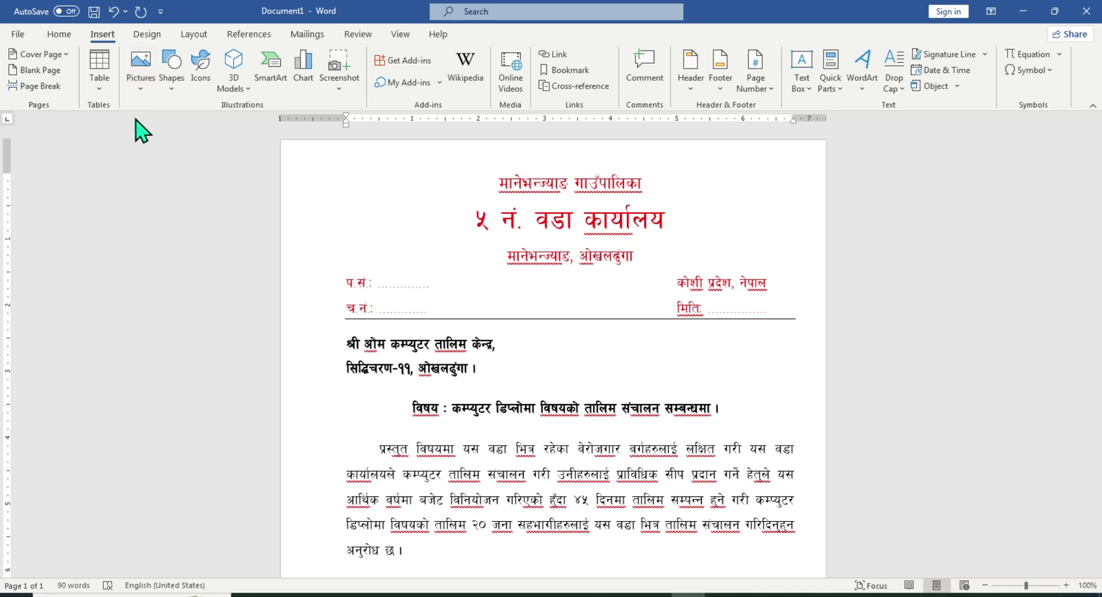
click(145, 95)
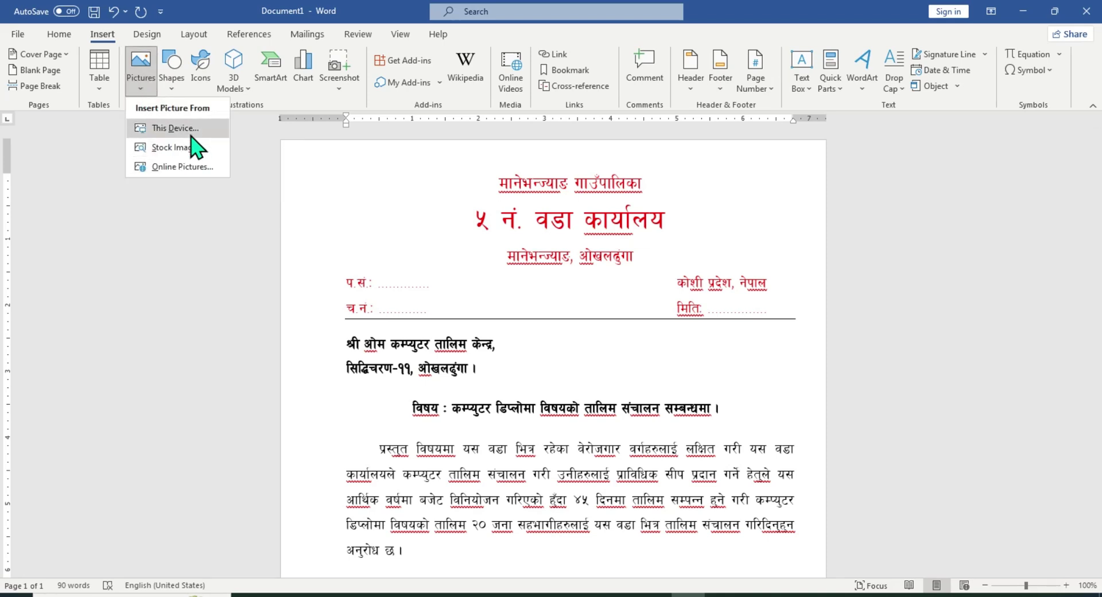
click(583, 304)
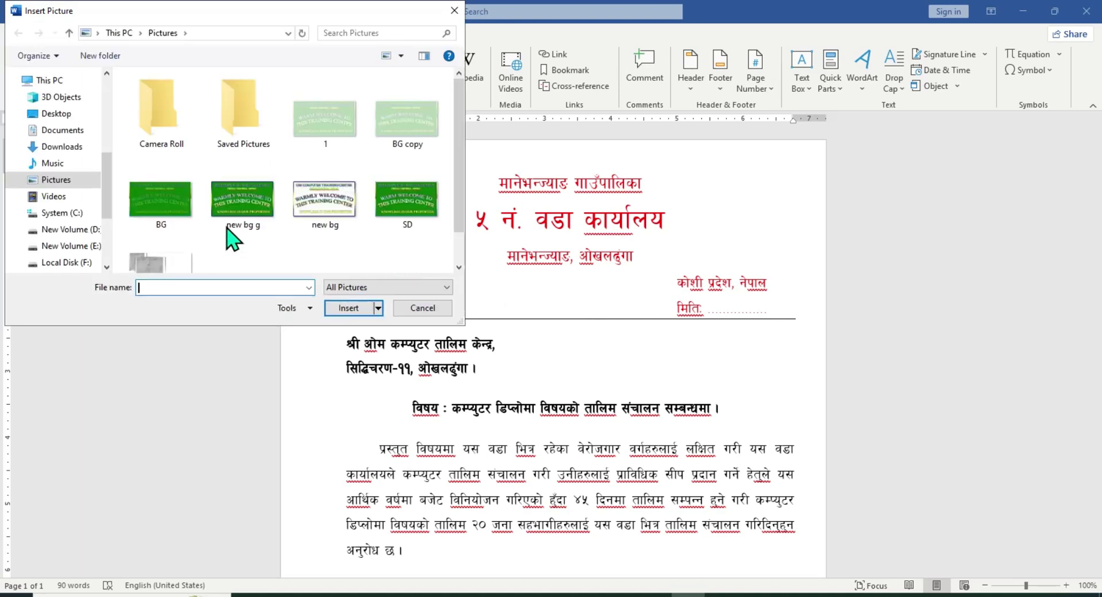
click(120, 34)
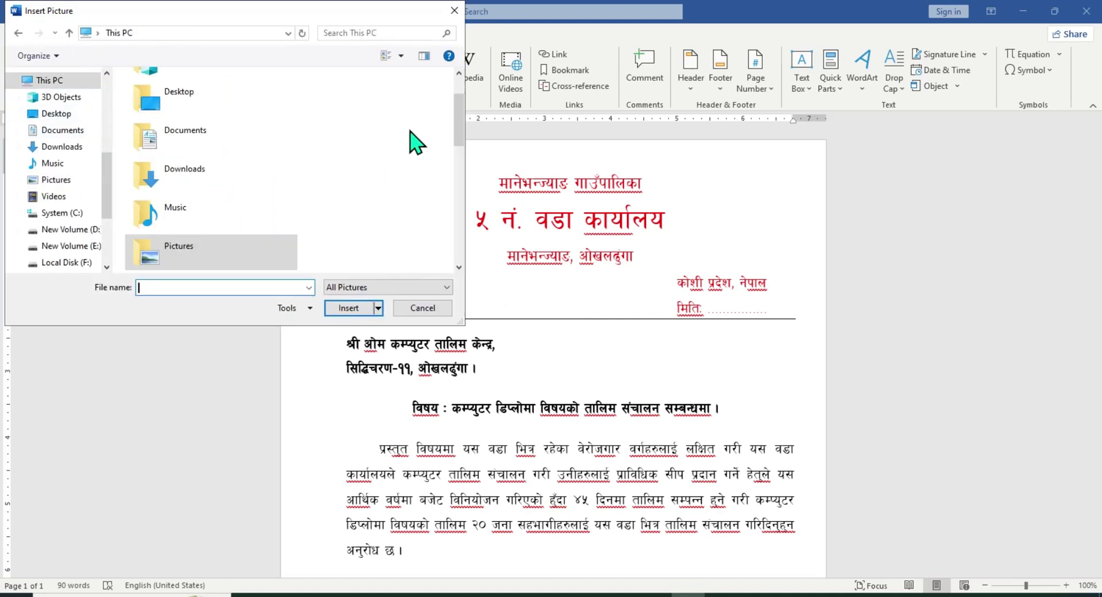
drag(426, 13, 566, 41)
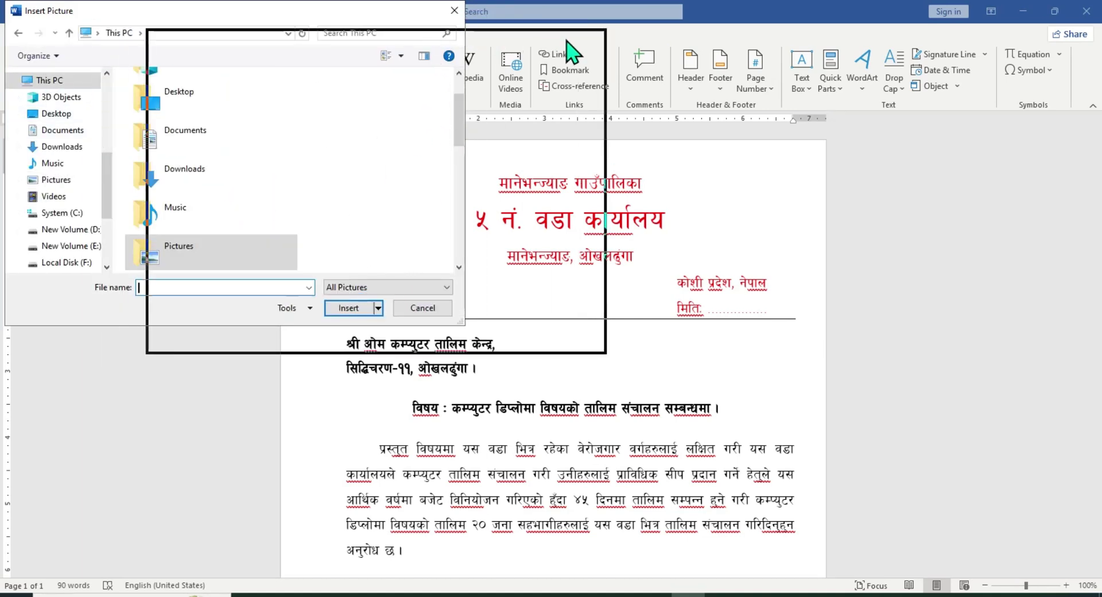
drag(604, 163, 600, 214)
double_click(355, 233)
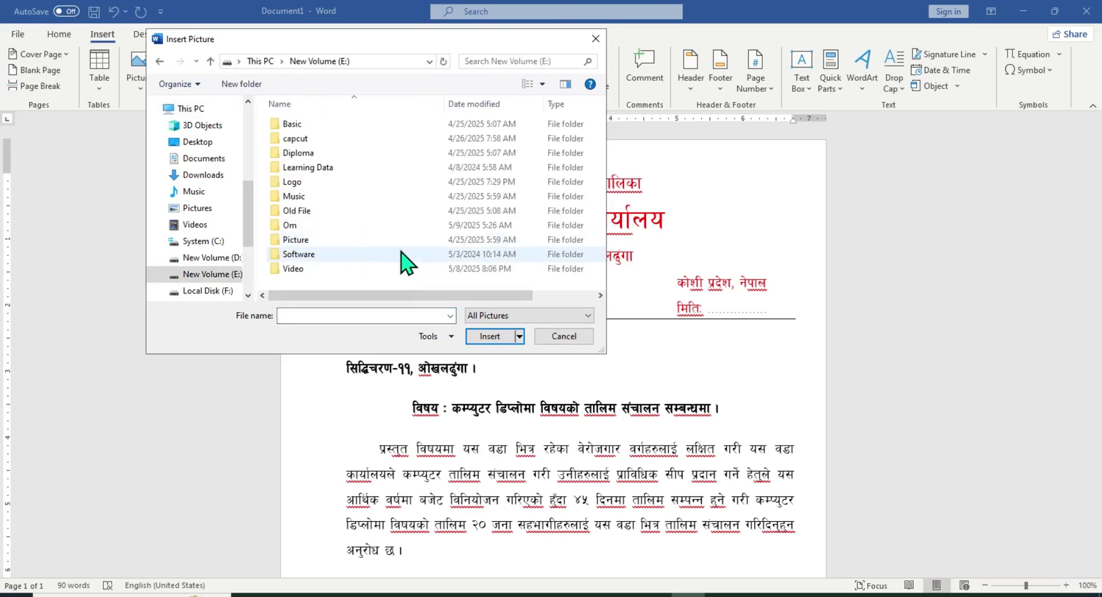
double_click(307, 185)
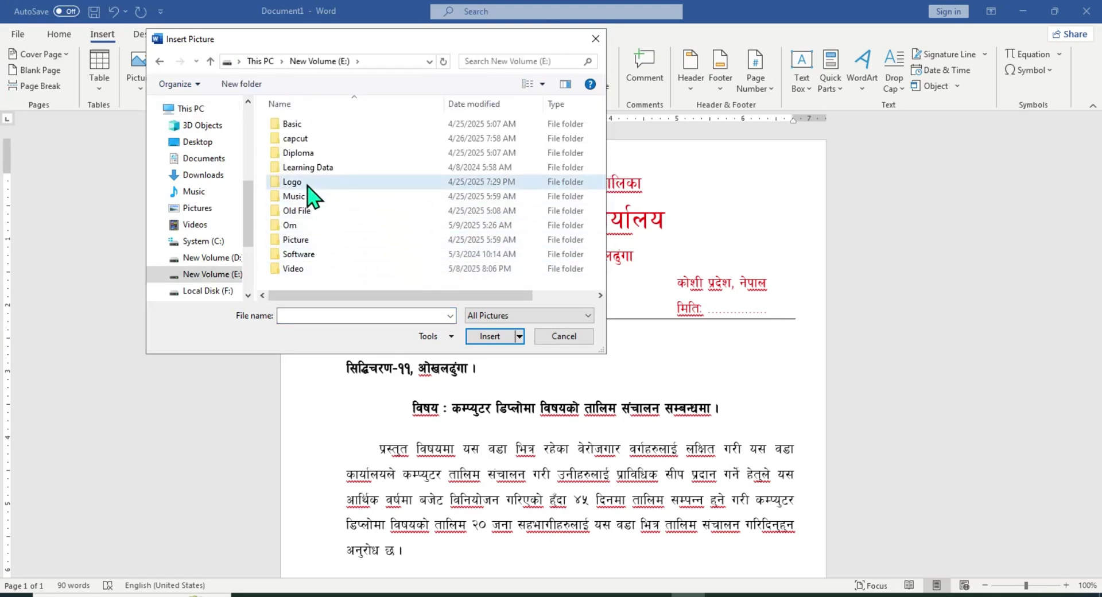
Find the colour Nepal government emblem "gov logo" among the Logo folder's pictures and insert it into the letter
click(454, 280)
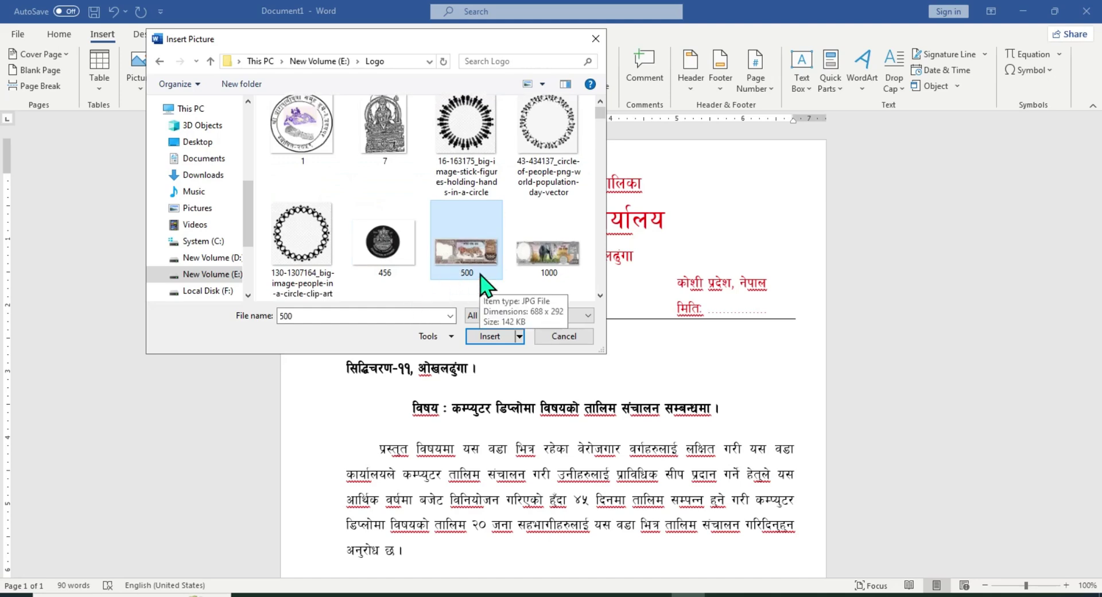
click(457, 175)
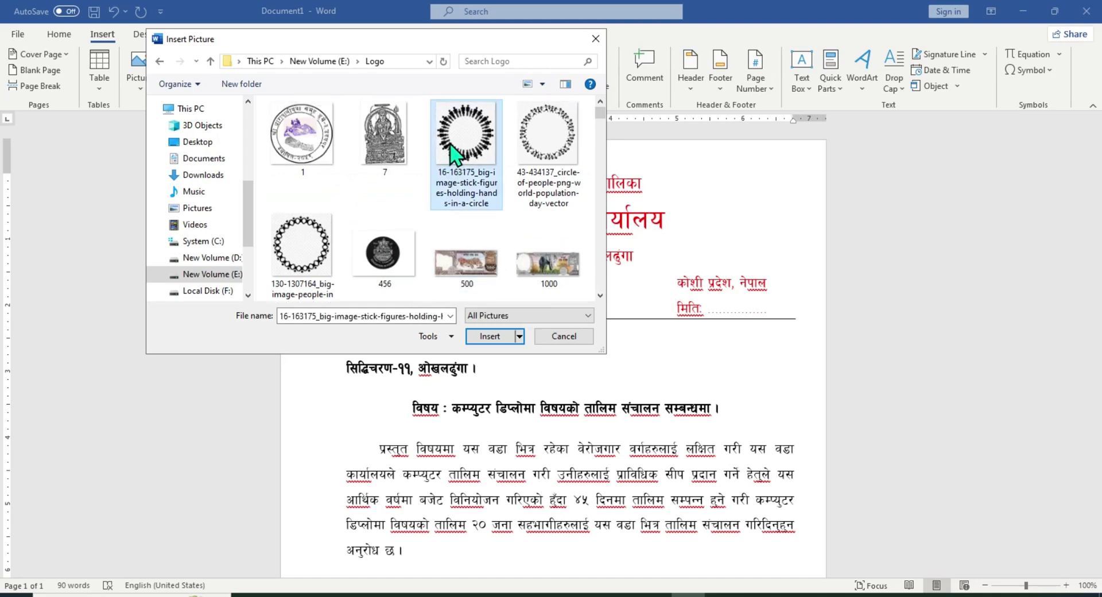
text(gab)
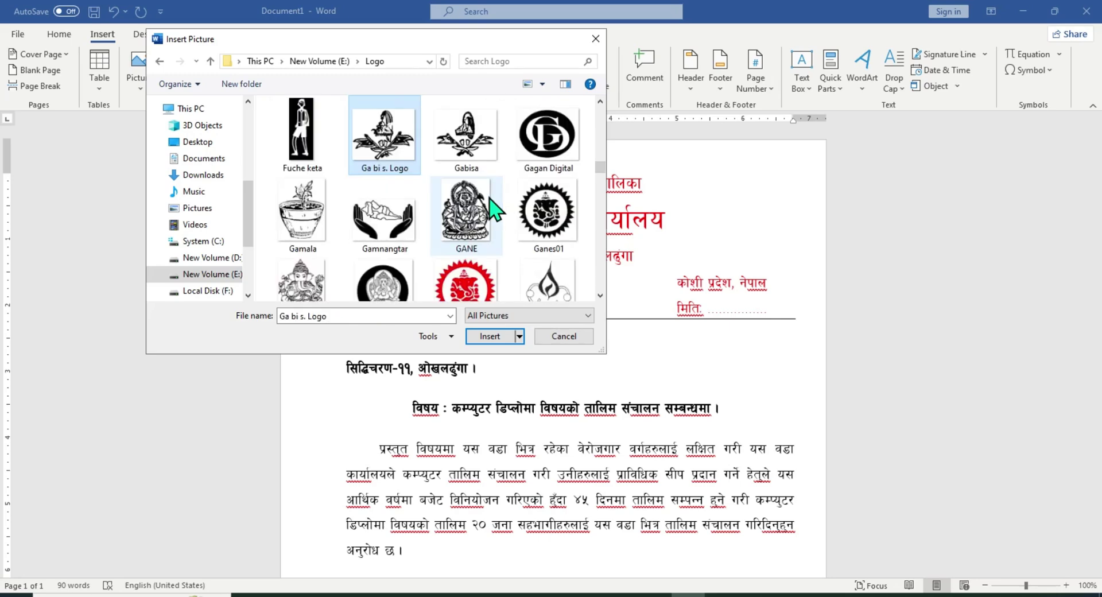
key(Right)
key(Right)
key(Right)
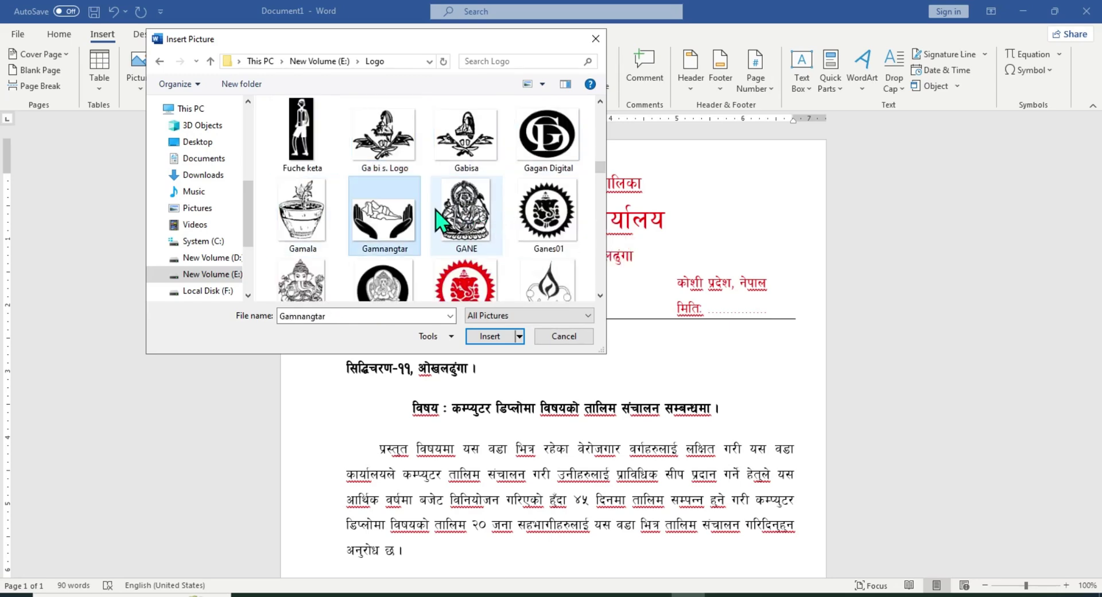
key(Right)
key(Right)
key(Right)
key(Right)
key(Right)
key(Right)
key(Right)
scroll(436, 221, down, 1)
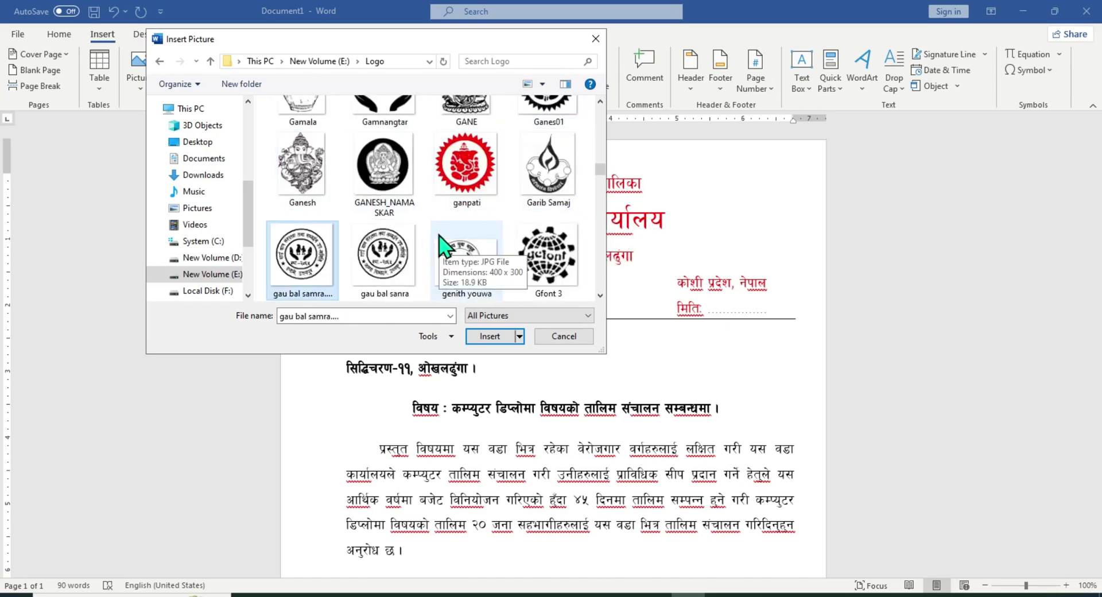
key(Right)
key(Right)
key(Right)
key(Right)
key(Right)
key(Right)
key(Right)
key(Right)
key(Right)
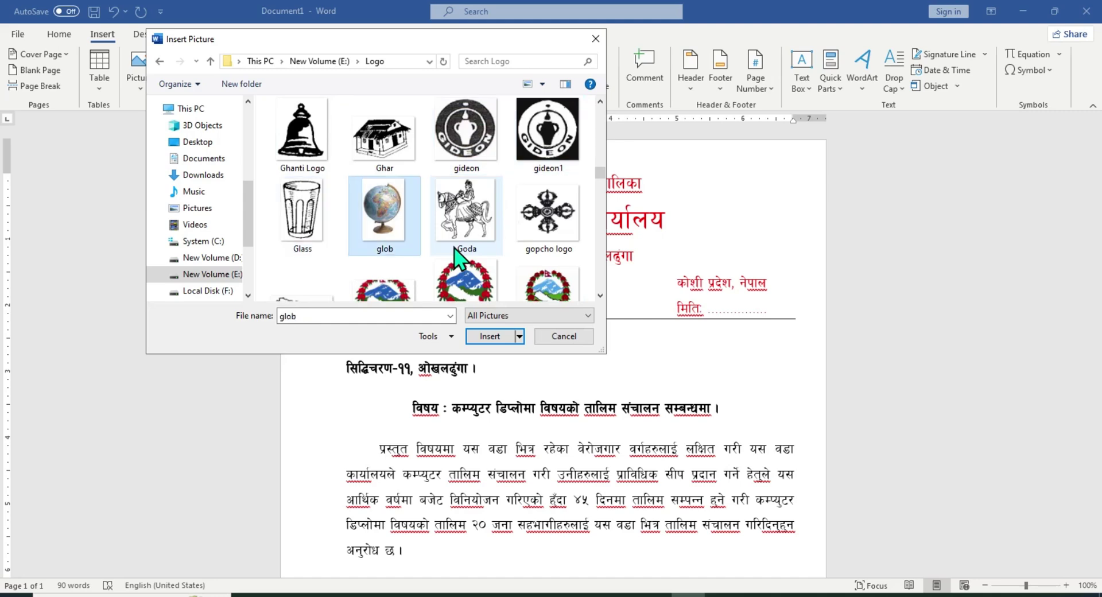
key(Right)
key(Right)
key(Right)
click(408, 168)
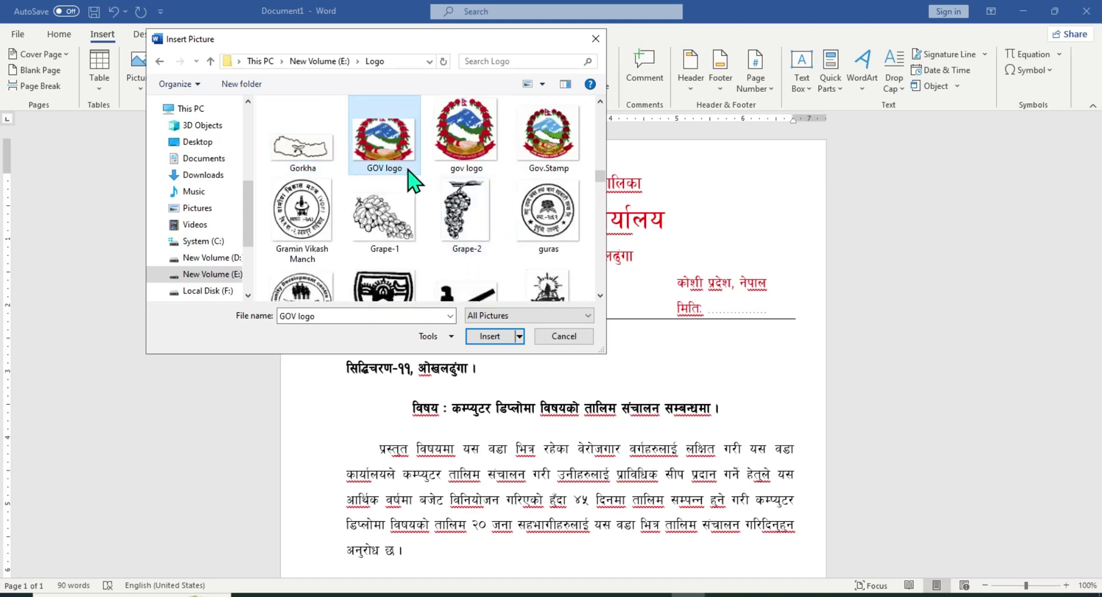
click(466, 146)
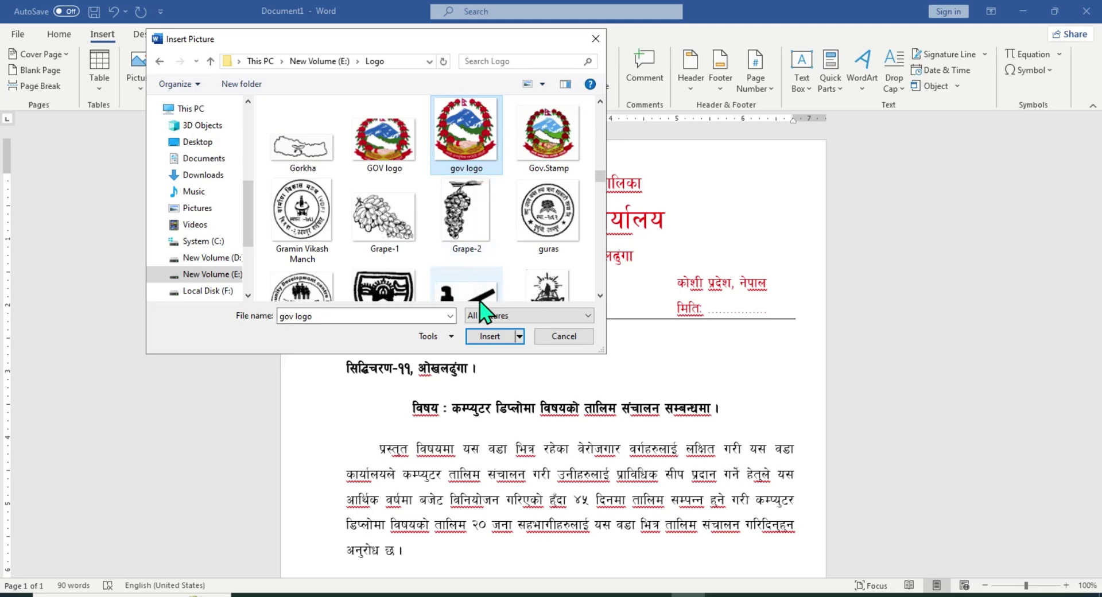
click(490, 337)
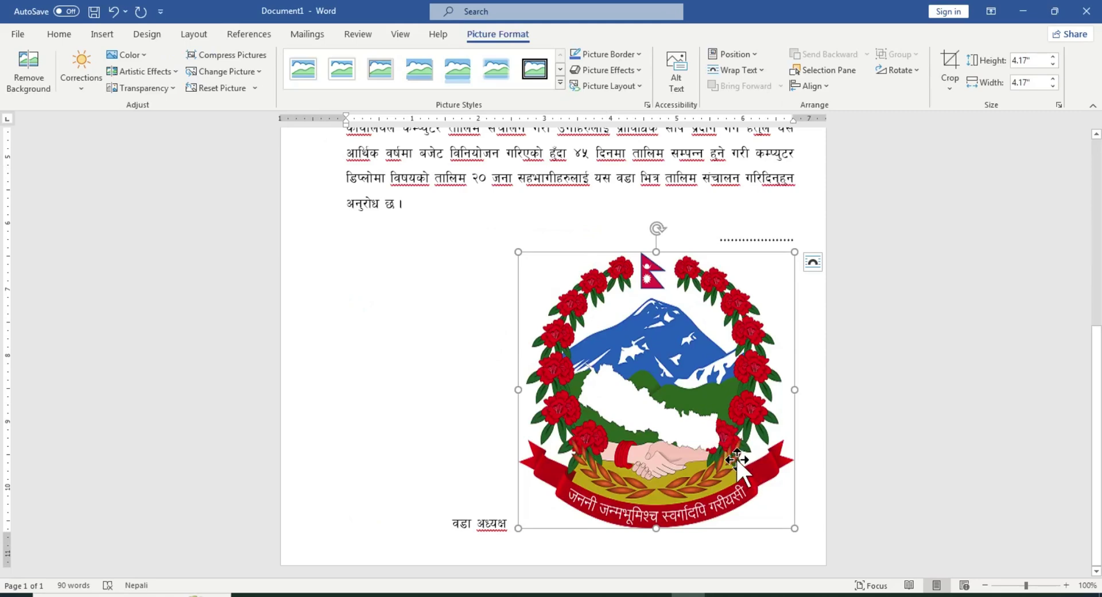
Shrink the inserted emblem to about 2.45 inches square and set its text wrapping to In front of text
mouse_move(795, 251)
mouse_down()
mouse_move(721, 333)
mouse_move(689, 391)
mouse_move(682, 271)
mouse_move(654, 299)
mouse_move(599, 270)
mouse_up()
scroll(685, 316, up, 2)
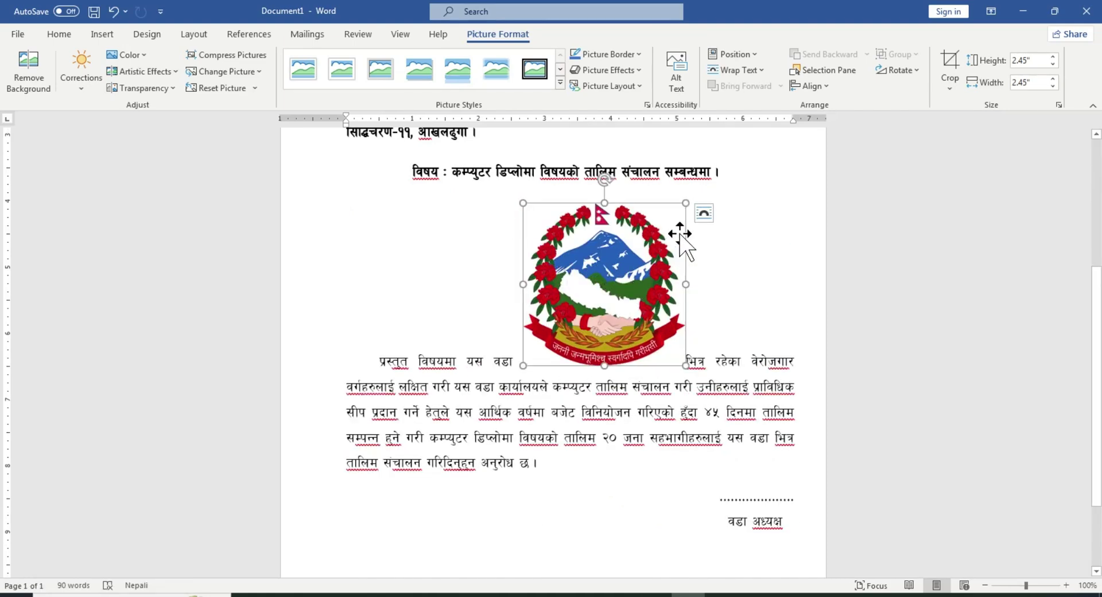
click(705, 214)
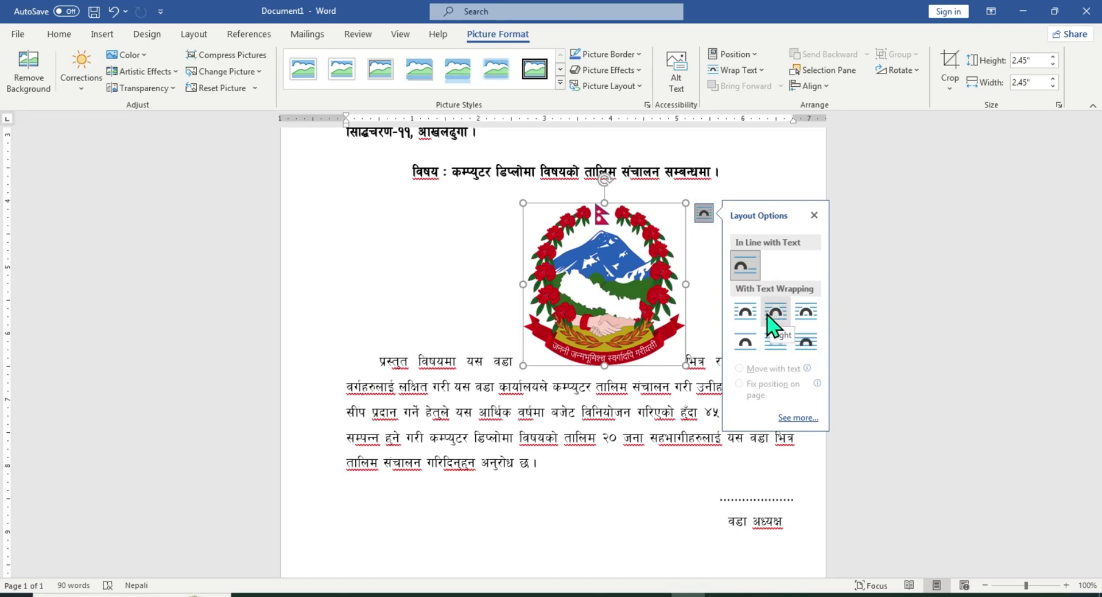
click(799, 418)
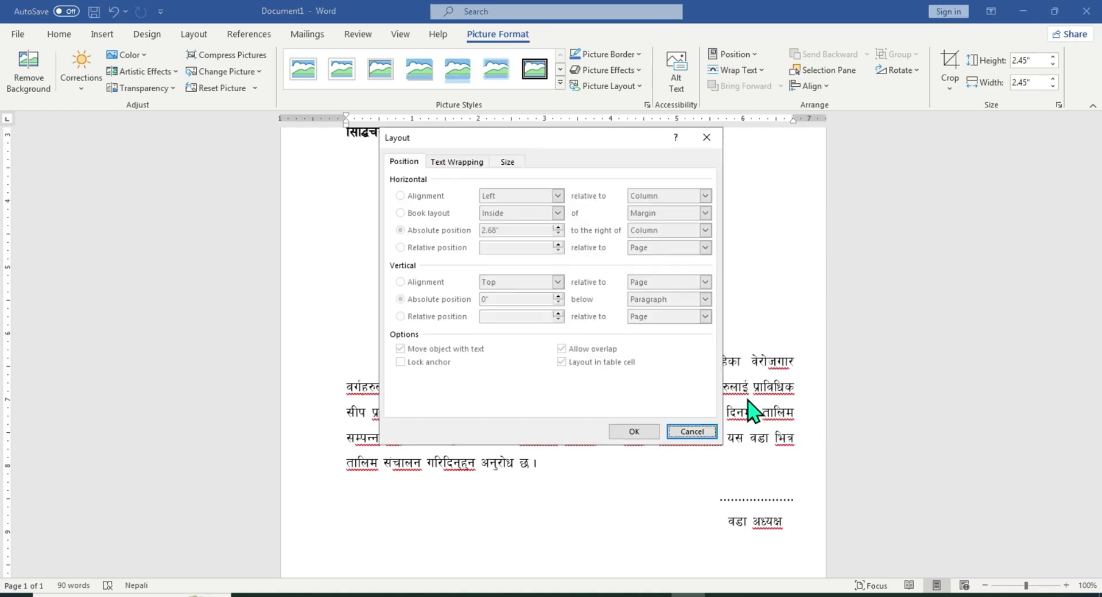
click(469, 163)
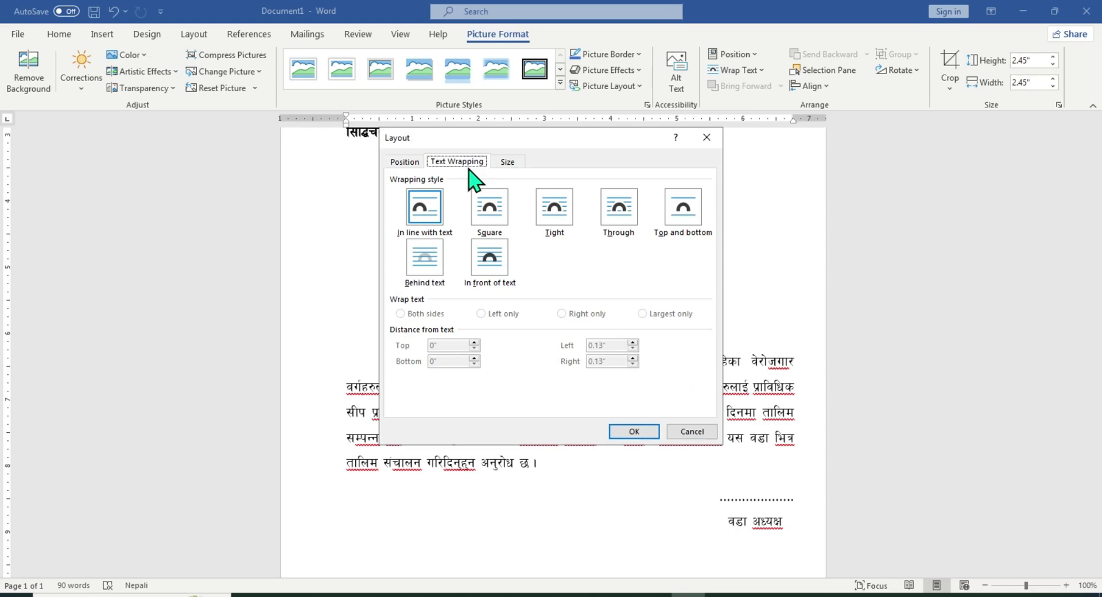
click(494, 268)
click(637, 434)
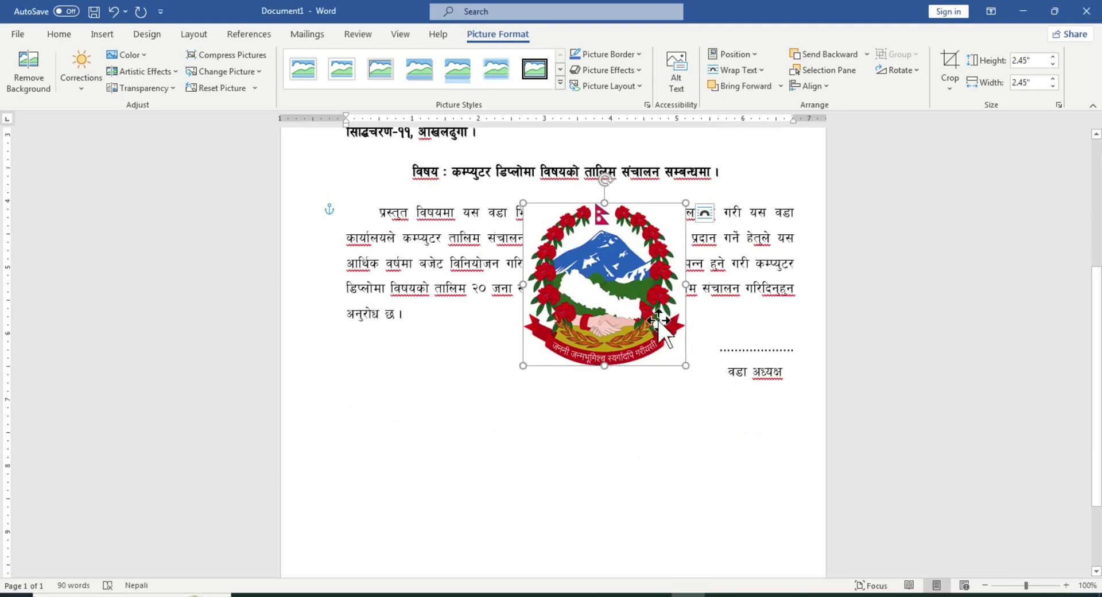
Move the emblem to the left of the letterhead titles and reduce its height to about 0.91 inches
drag(624, 284, 457, 232)
scroll(492, 351, up, 2)
scroll(568, 336, up, 6)
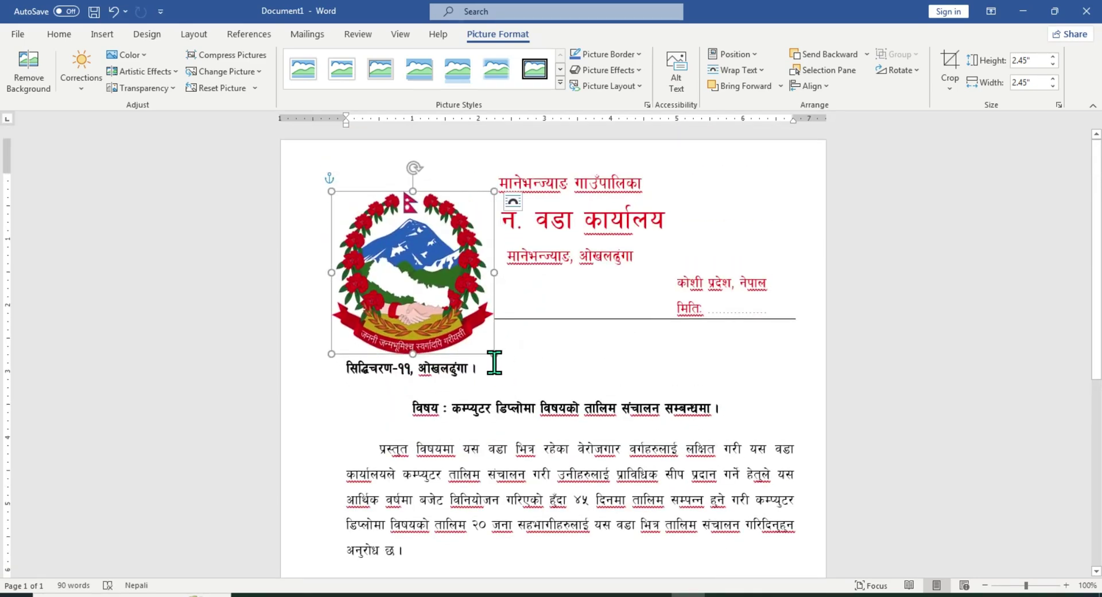
drag(495, 356, 467, 214)
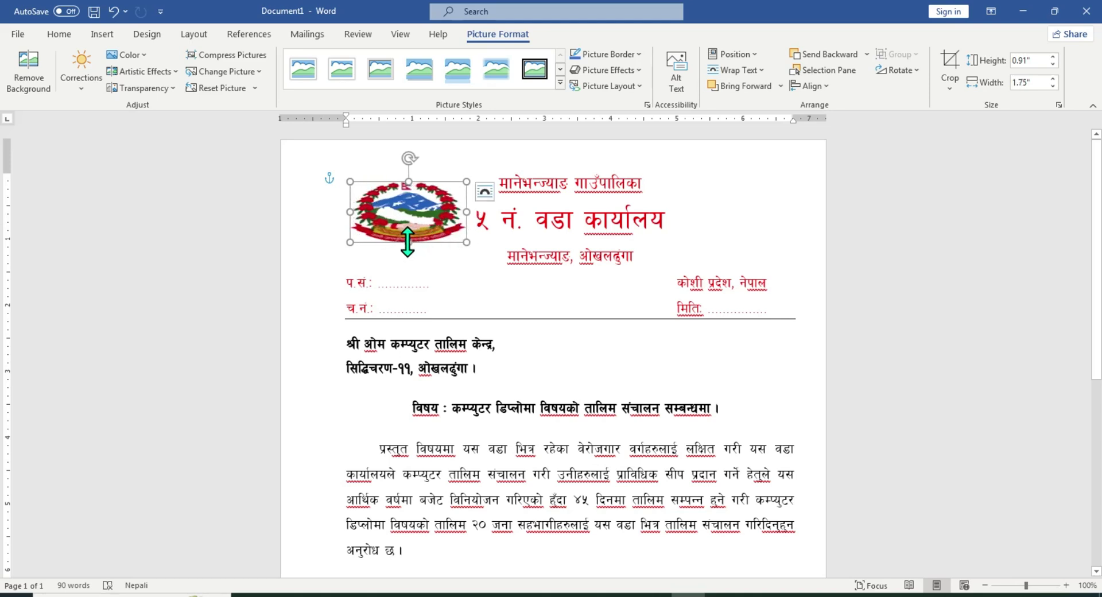
Try stretching the emblem to about 1.03 inches high by 1.75 inches wide, and undo both stretches
mouse_move(408, 241)
mouse_down()
mouse_move(408, 343)
mouse_move(409, 251)
mouse_up()
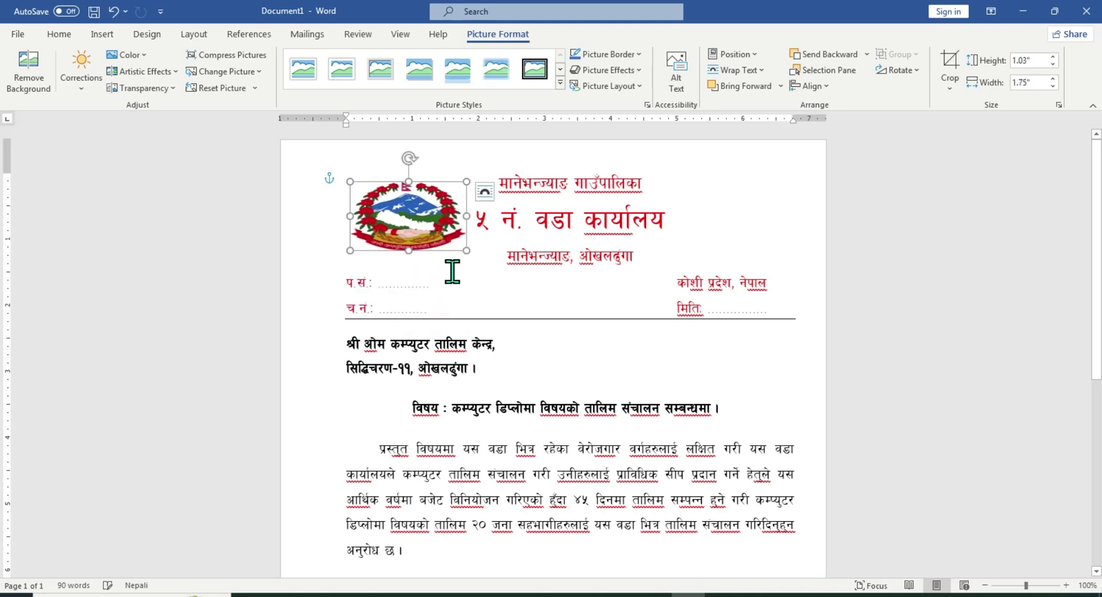
key(ctrl+z)
key(ctrl+z)
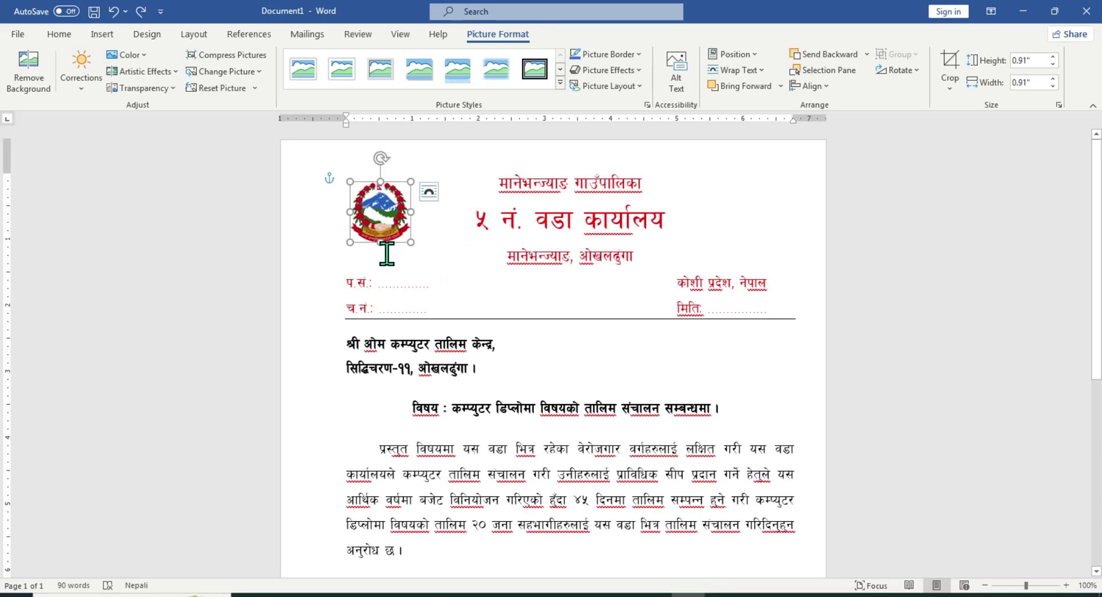
Nudge the emblem into place at the left margin beside the letterhead title lines and deselect it
ctrl+scroll(436, 278, up, 1)
ctrl+scroll(395, 253, up, 1)
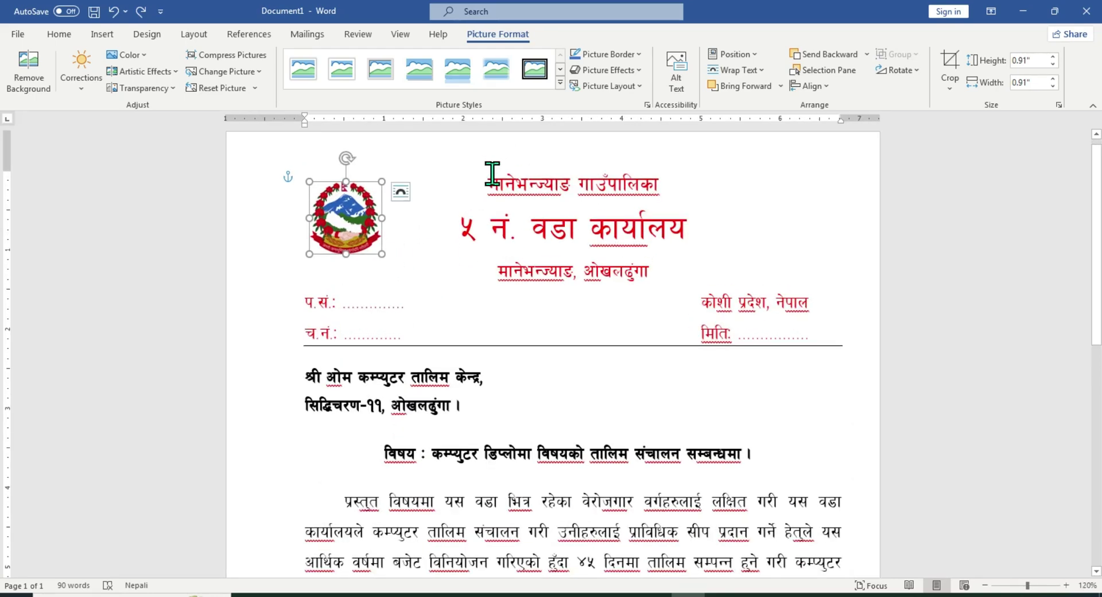
drag(498, 178, 353, 186)
click(356, 204)
drag(309, 303, 303, 222)
click(316, 238)
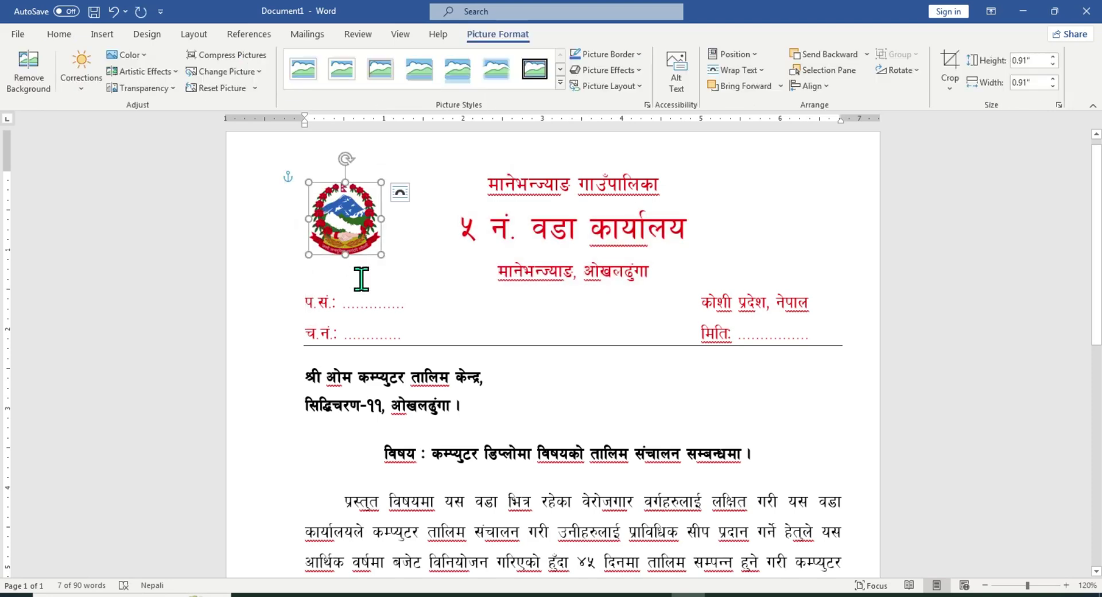
click(519, 294)
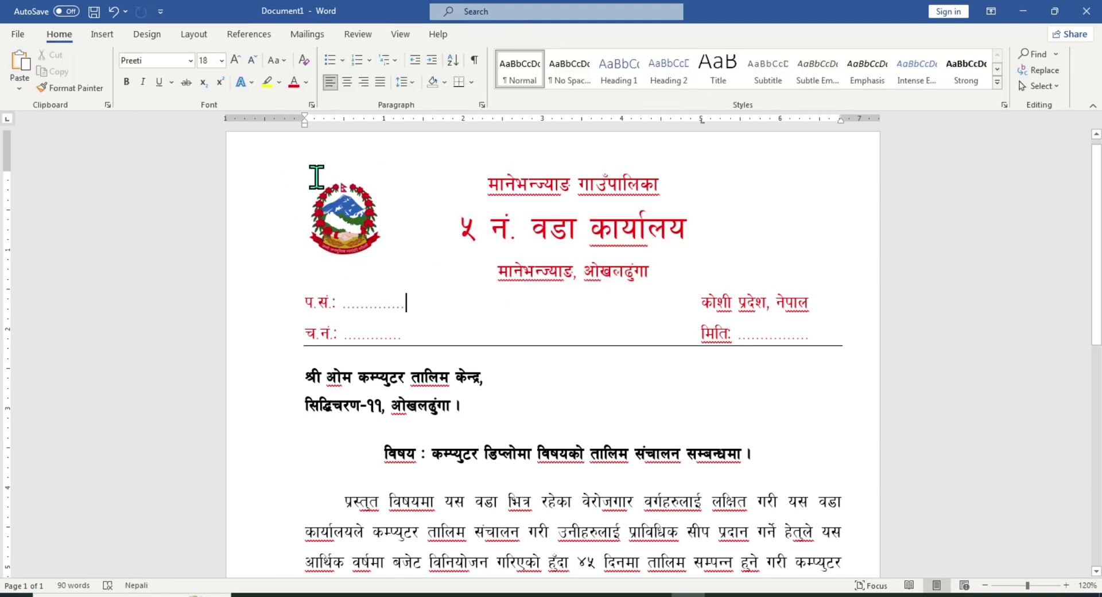
Insert the picture "mane logo" from the Logo folder on New Volume (E:) into the letter
click(103, 35)
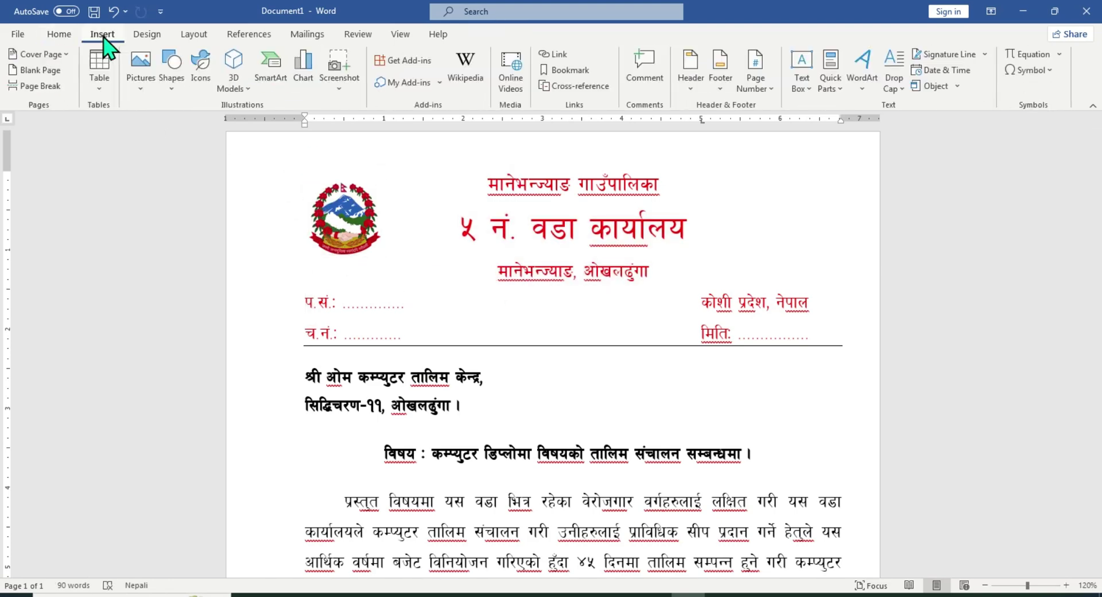
click(145, 90)
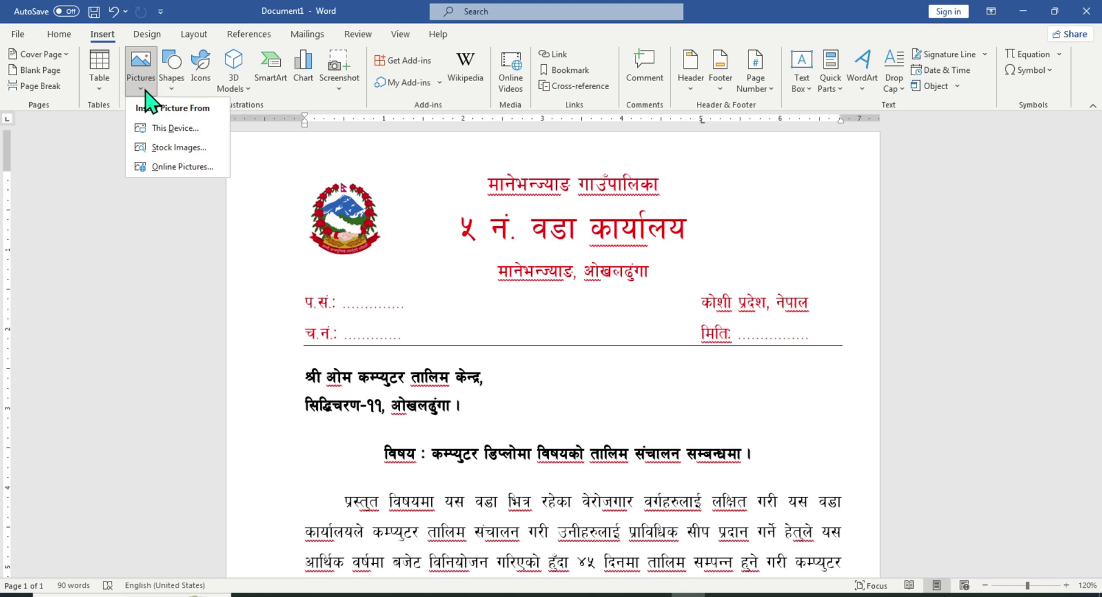
click(164, 128)
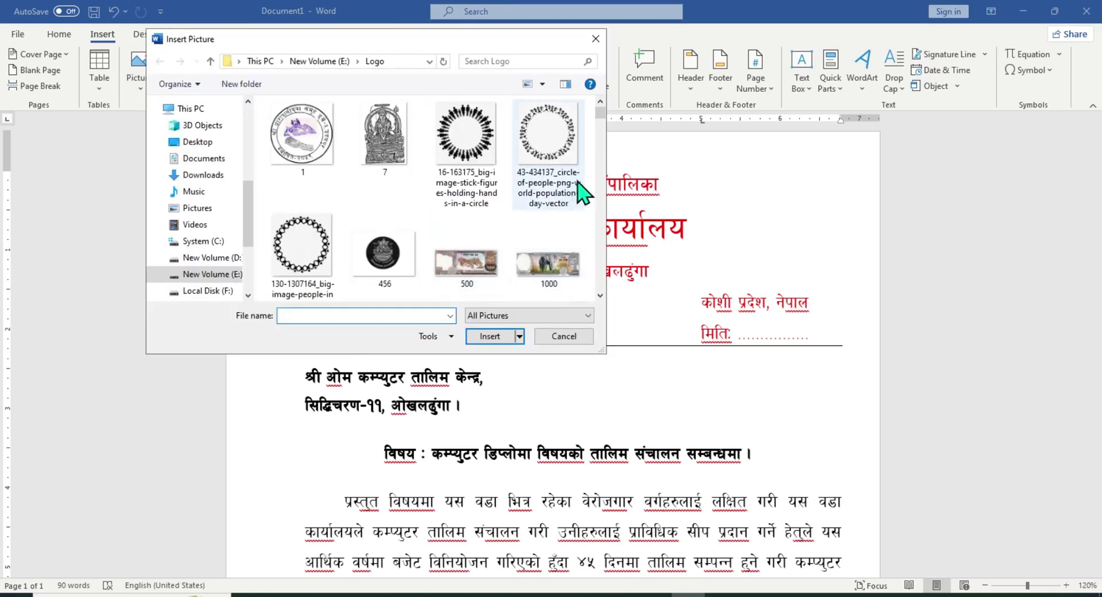
drag(602, 128, 601, 171)
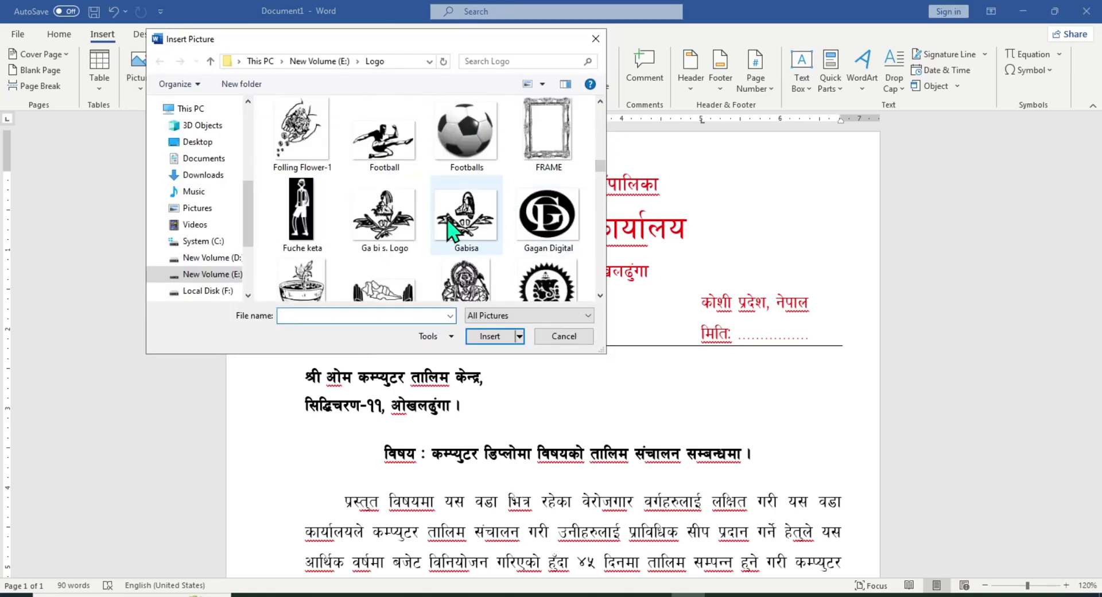
click(453, 230)
key(m)
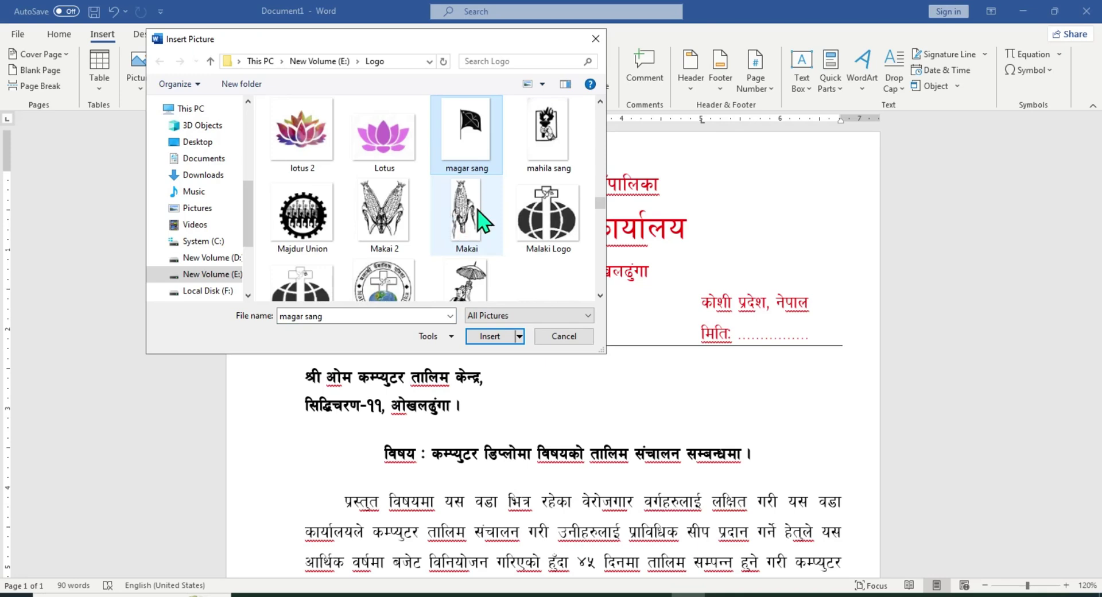
key(m)
key(m)
key(m)
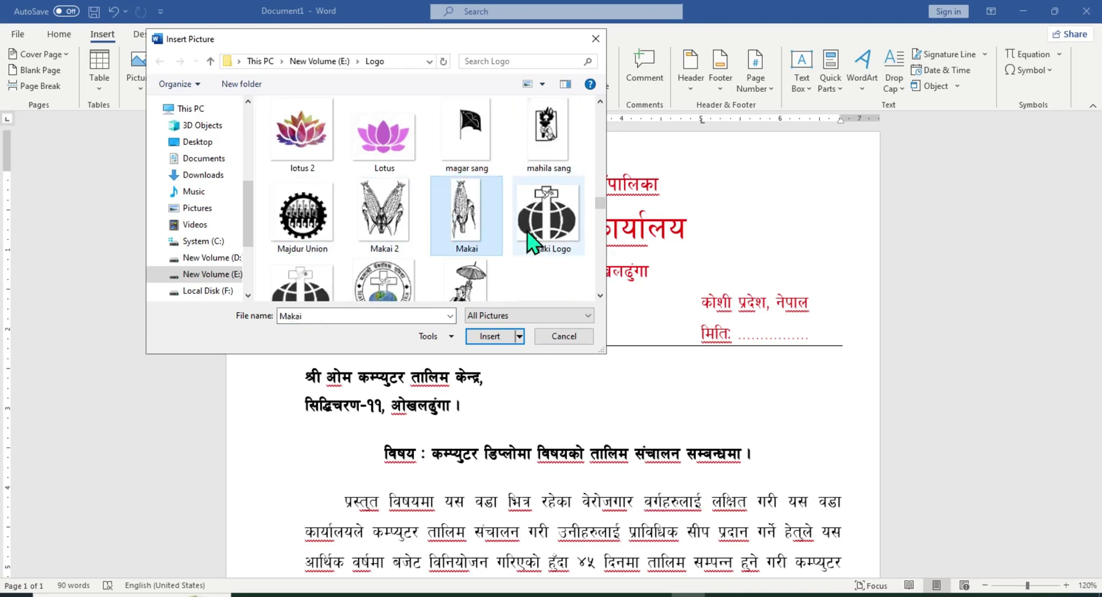
key(m)
key(m)
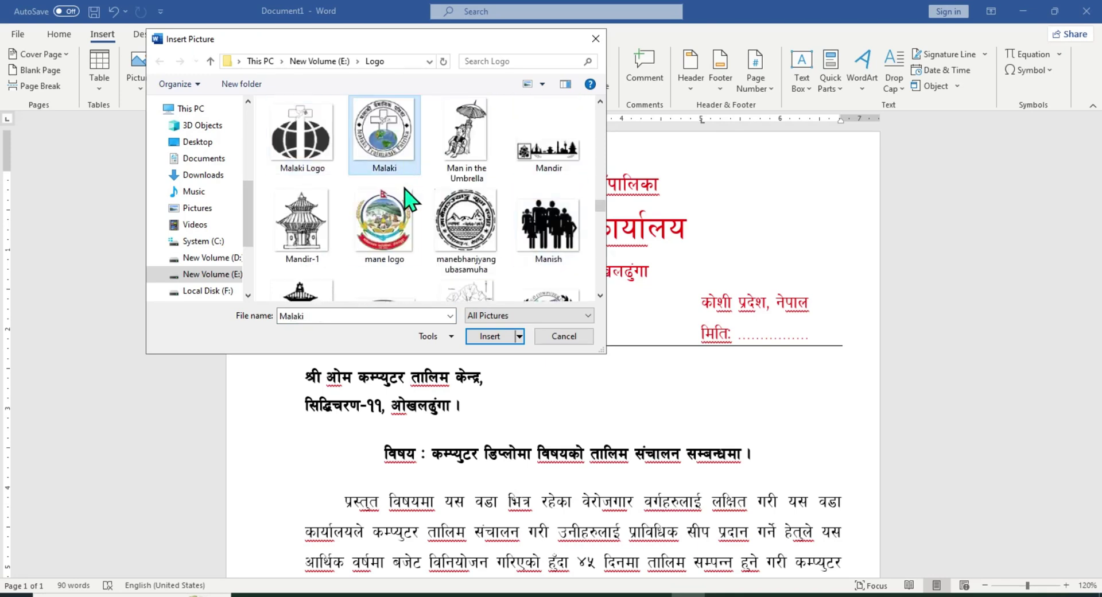
click(383, 208)
click(490, 336)
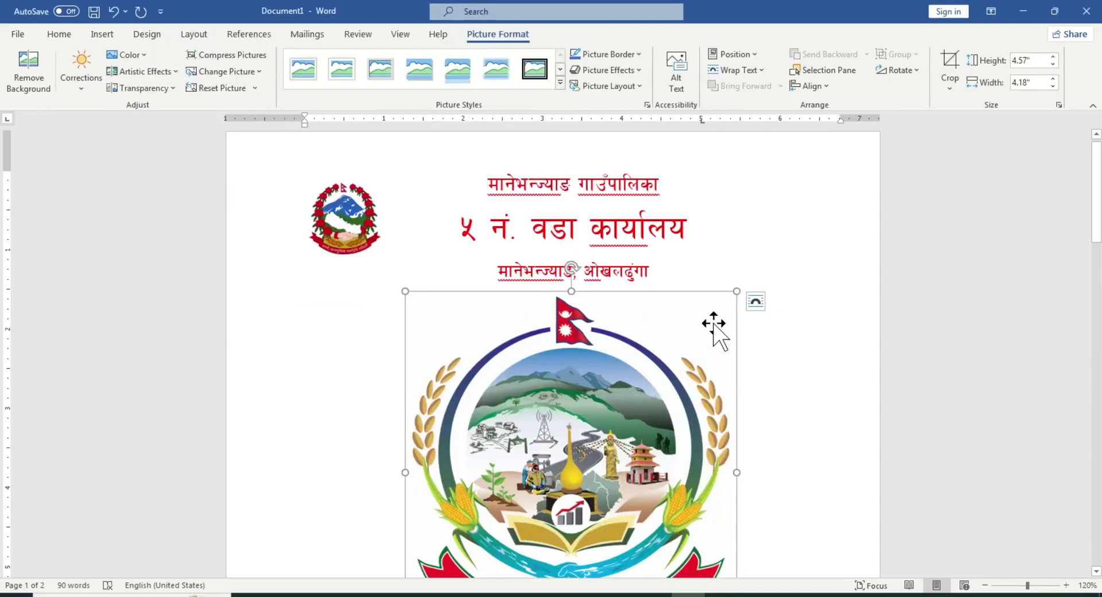
Set the text wrapping of the inserted mane logo to In Front of Text
click(756, 308)
click(758, 310)
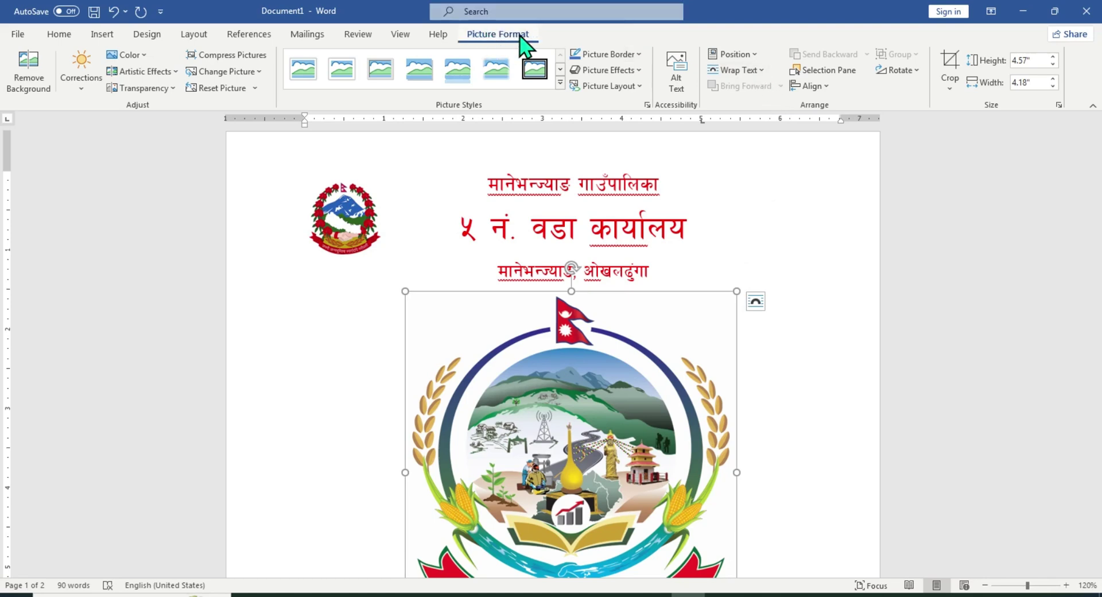
click(761, 71)
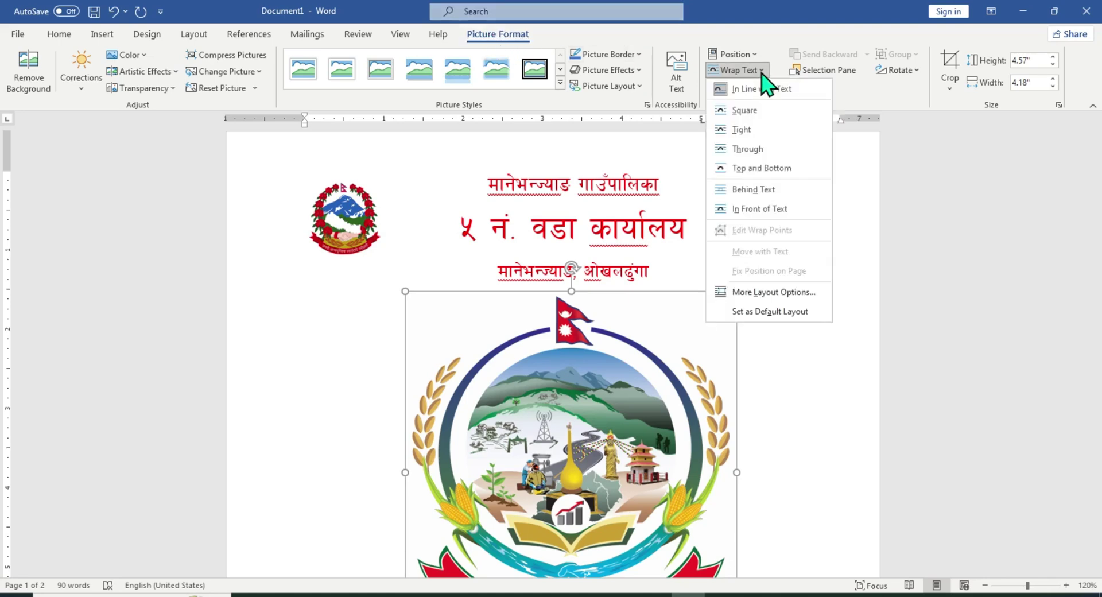
click(758, 210)
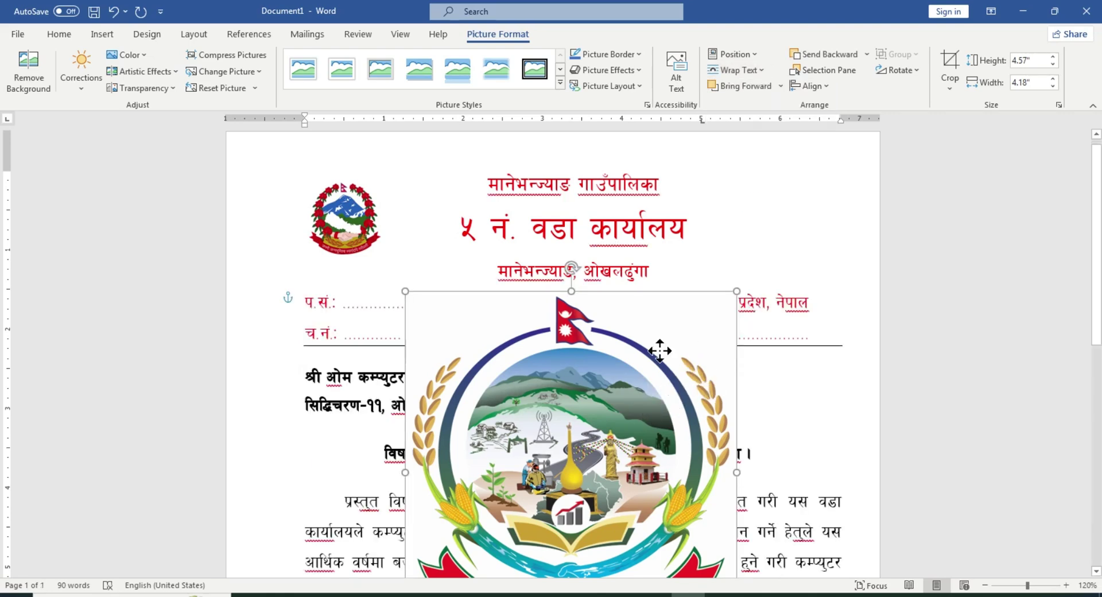
Shrink the logo to about 0.87 by 0.79 inches, place it right of the letterhead titles opposite the emblem, and deselect it
drag(659, 352, 697, 276)
drag(776, 214, 571, 440)
drag(514, 491, 728, 290)
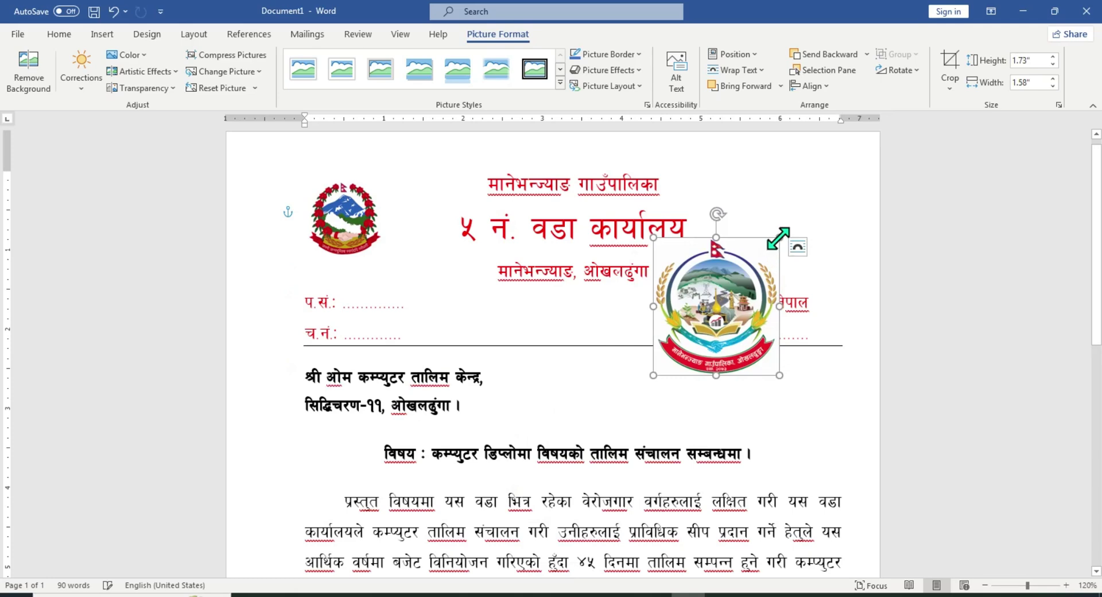
drag(781, 238, 820, 242)
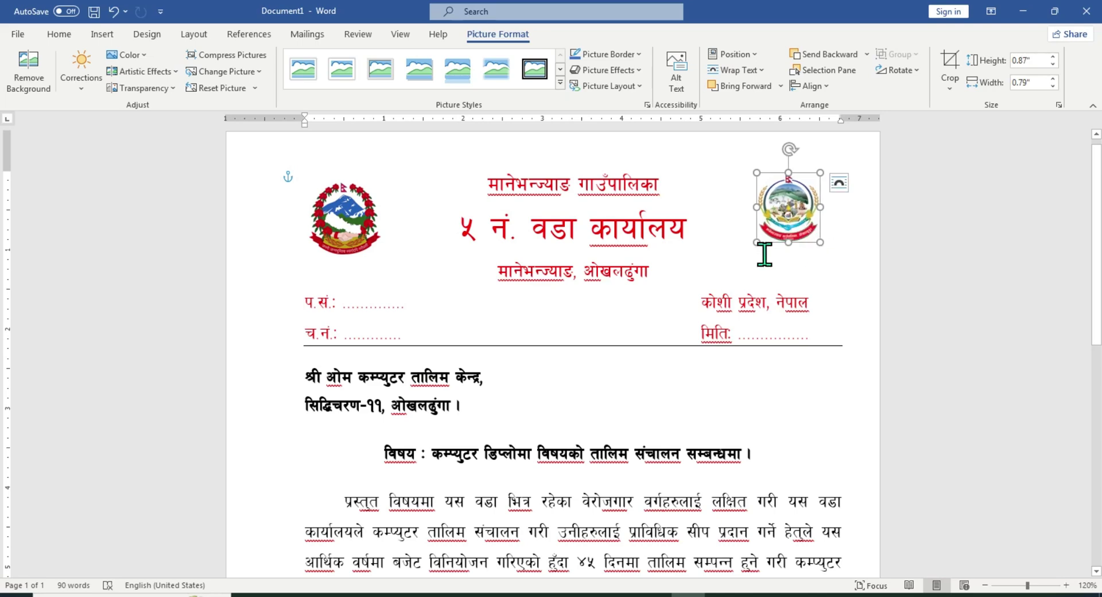
click(785, 266)
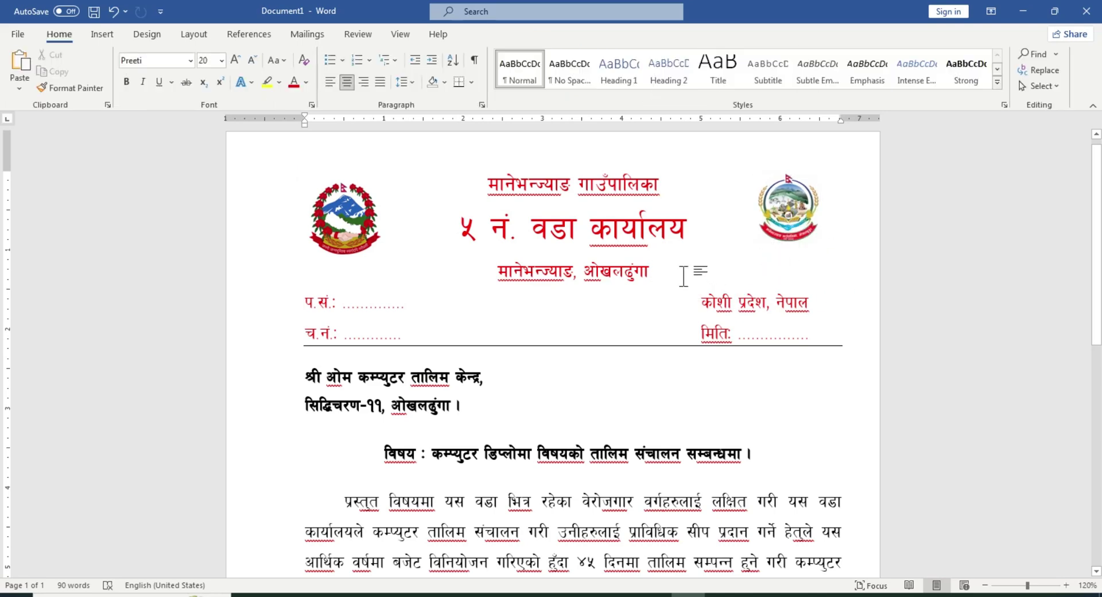
key(ctrl+s)
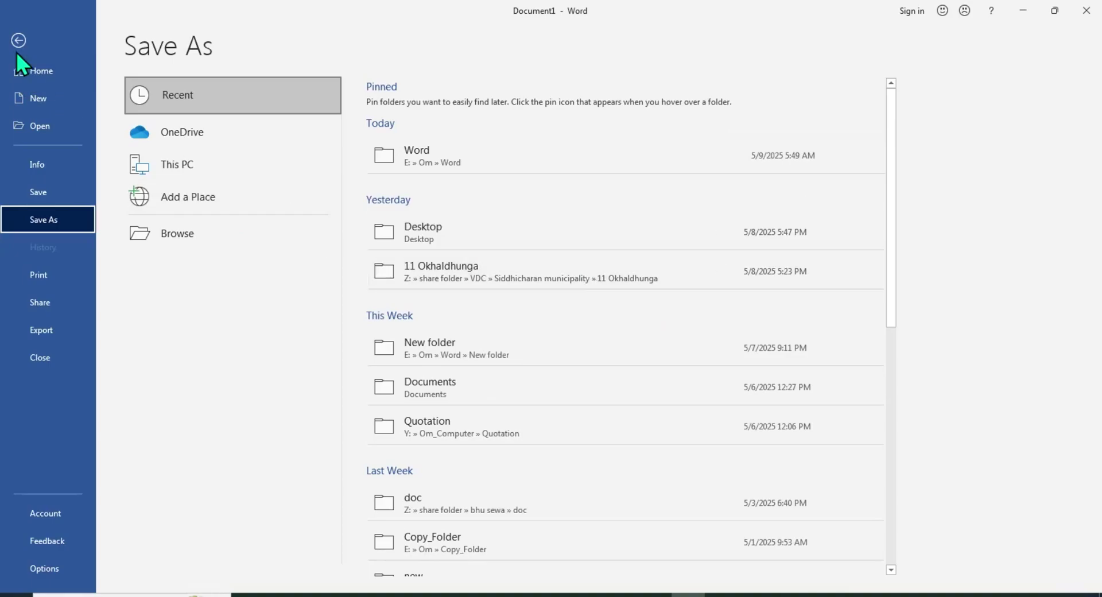
click(19, 42)
scroll(690, 298, down, 5)
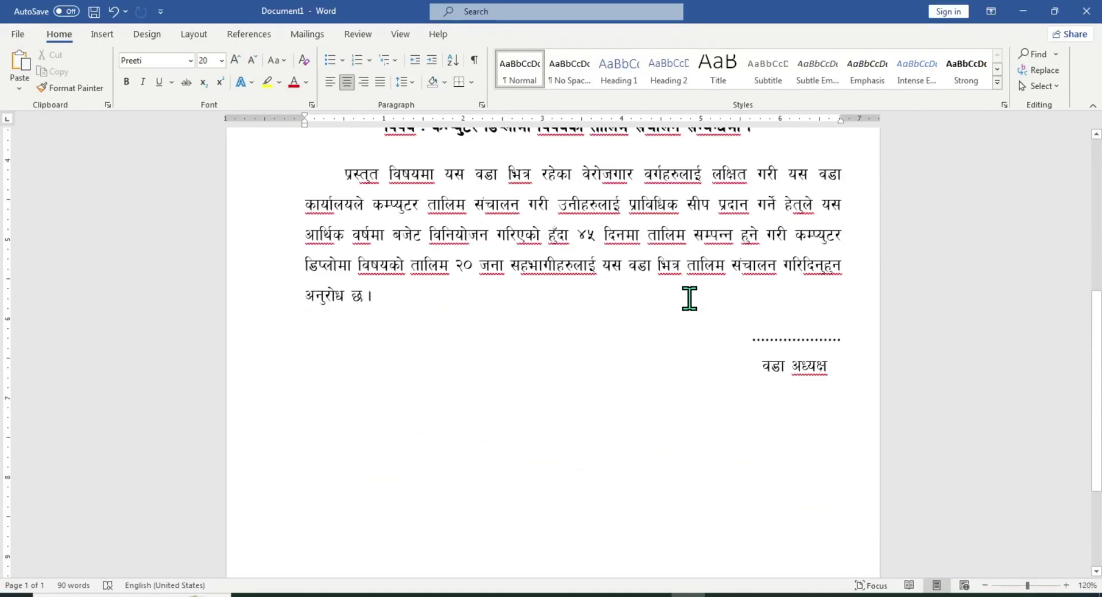
scroll(689, 298, up, 2)
scroll(655, 305, up, 4)
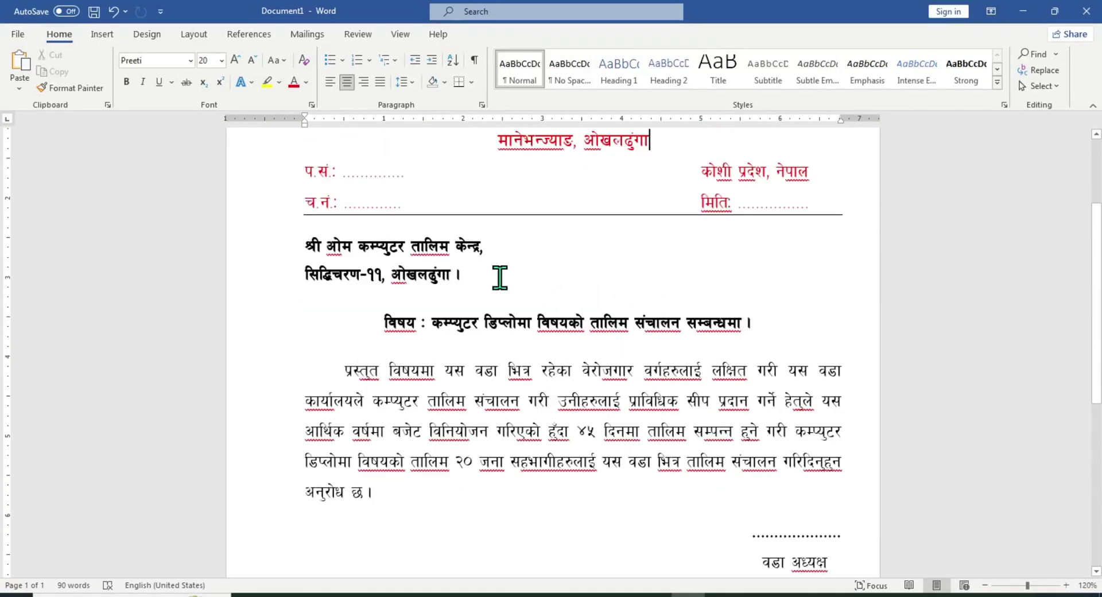
scroll(500, 278, up, 4)
Start saving the document as a Word Document and browse to the Om folder on New Volume (E:)
key(ctrl+s)
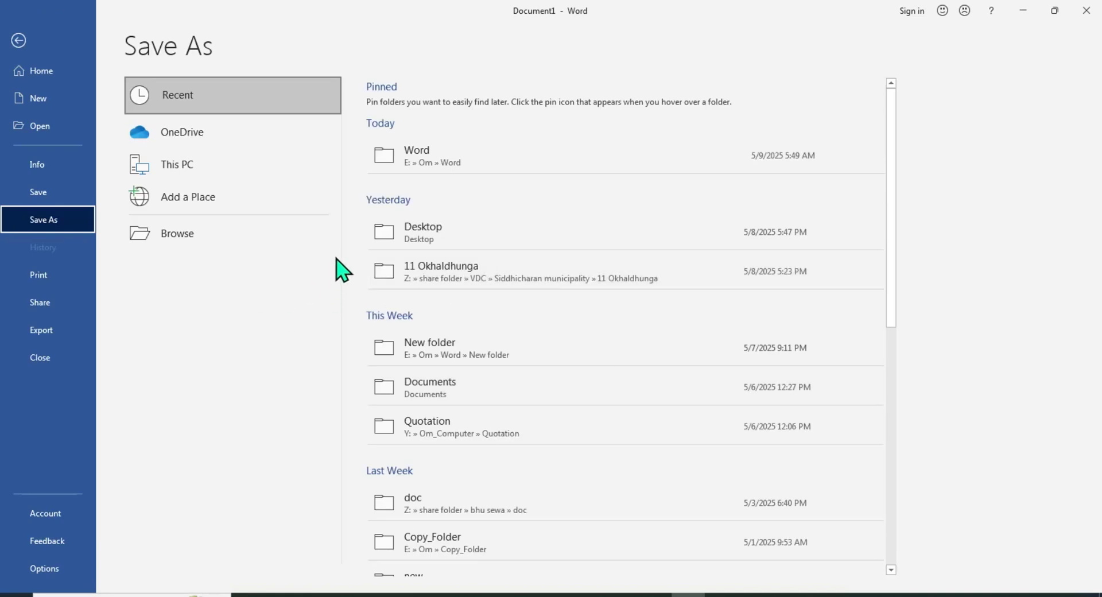
click(409, 163)
click(456, 9)
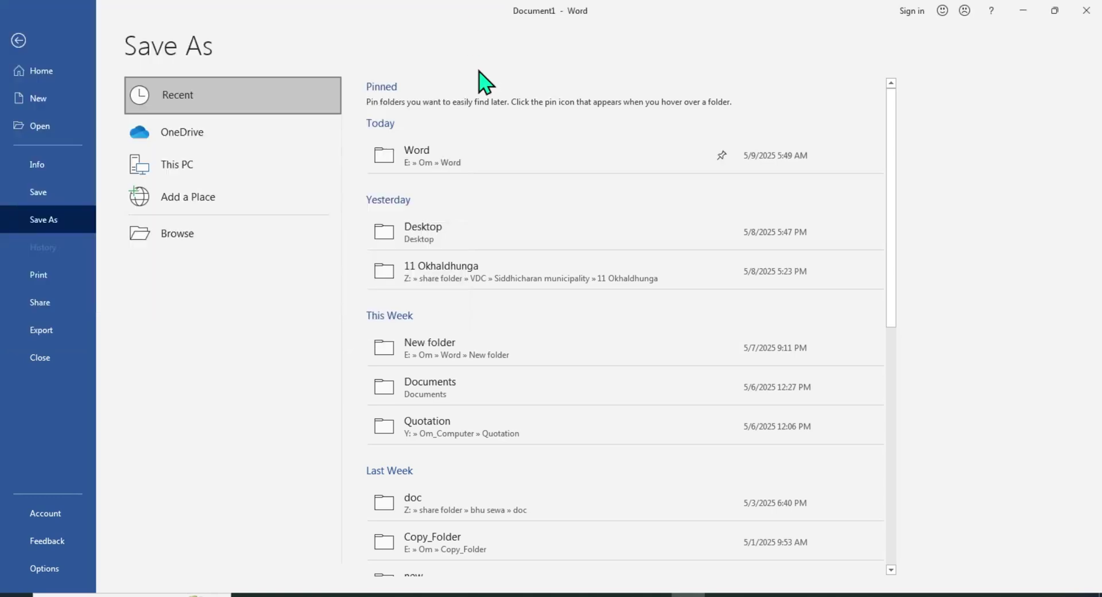
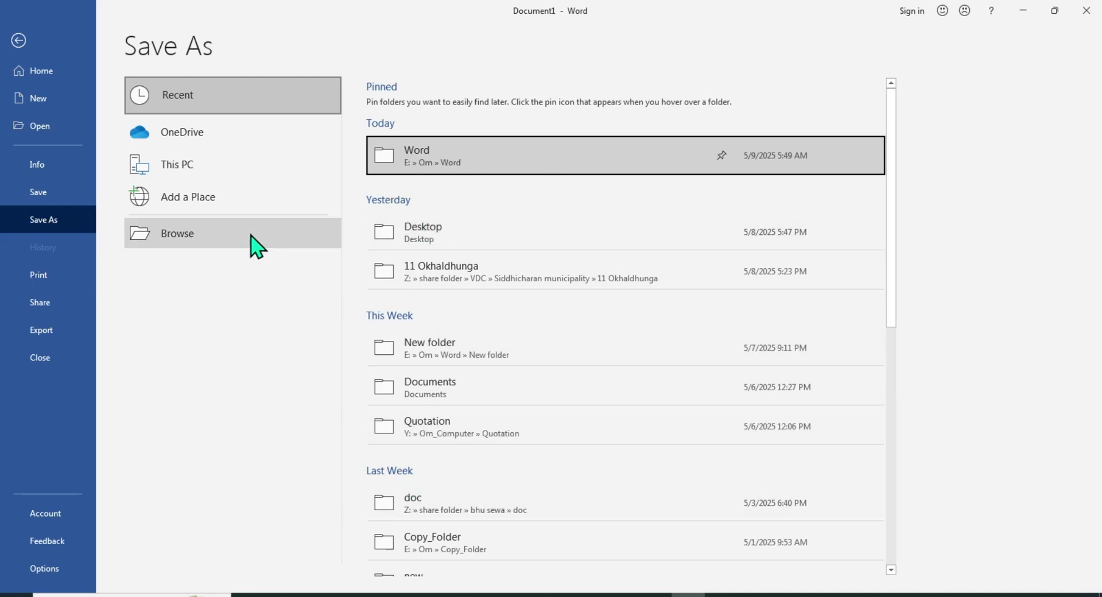
click(197, 236)
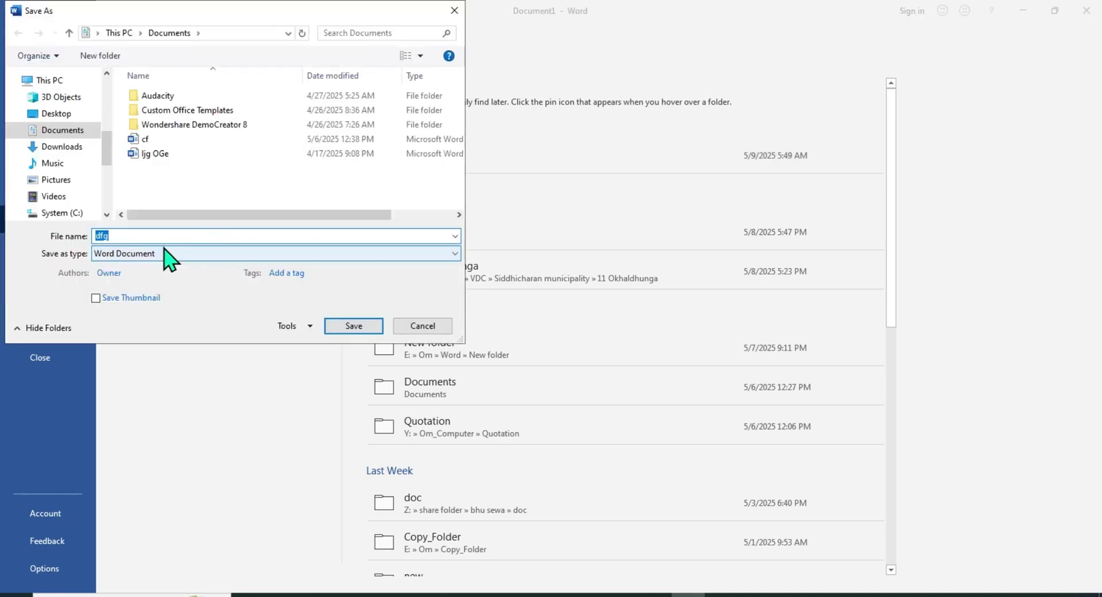
drag(230, 12, 356, 36)
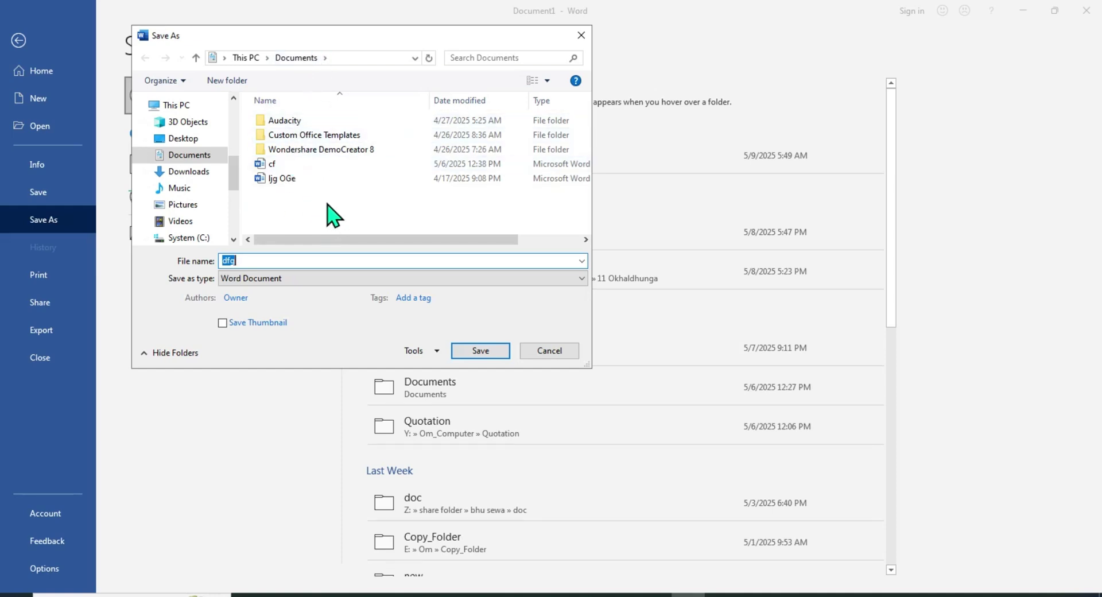
click(267, 259)
drag(236, 183, 230, 213)
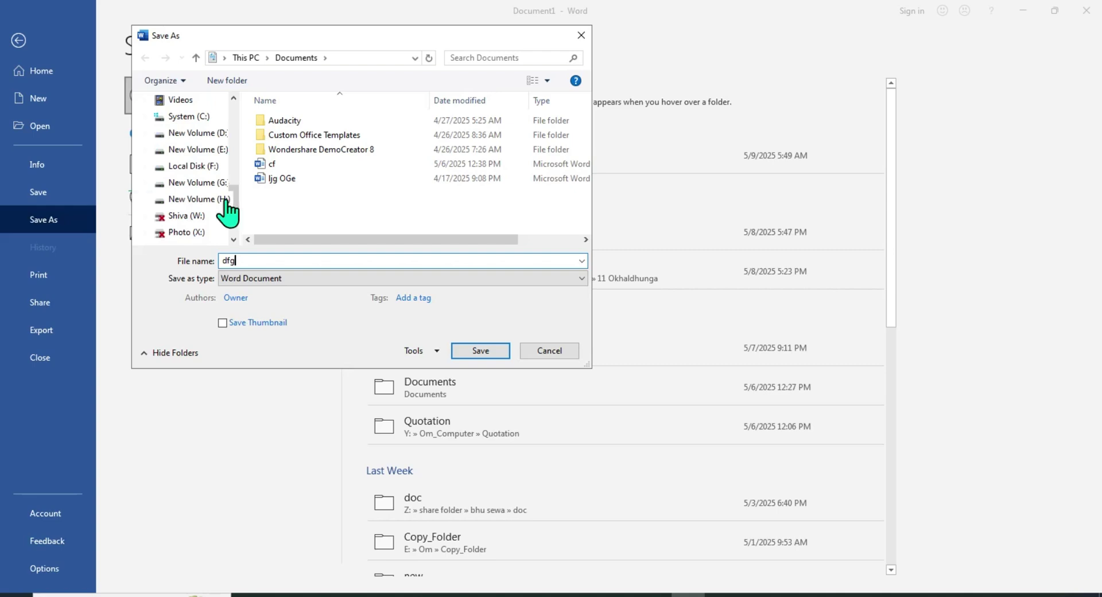
click(210, 150)
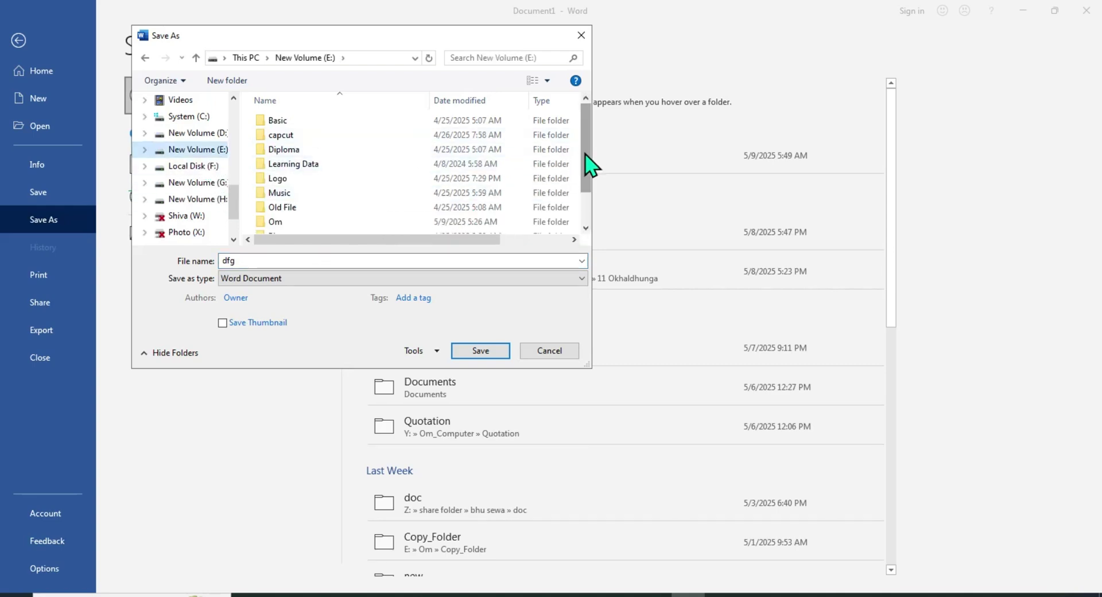
drag(590, 167, 583, 199)
double_click(320, 183)
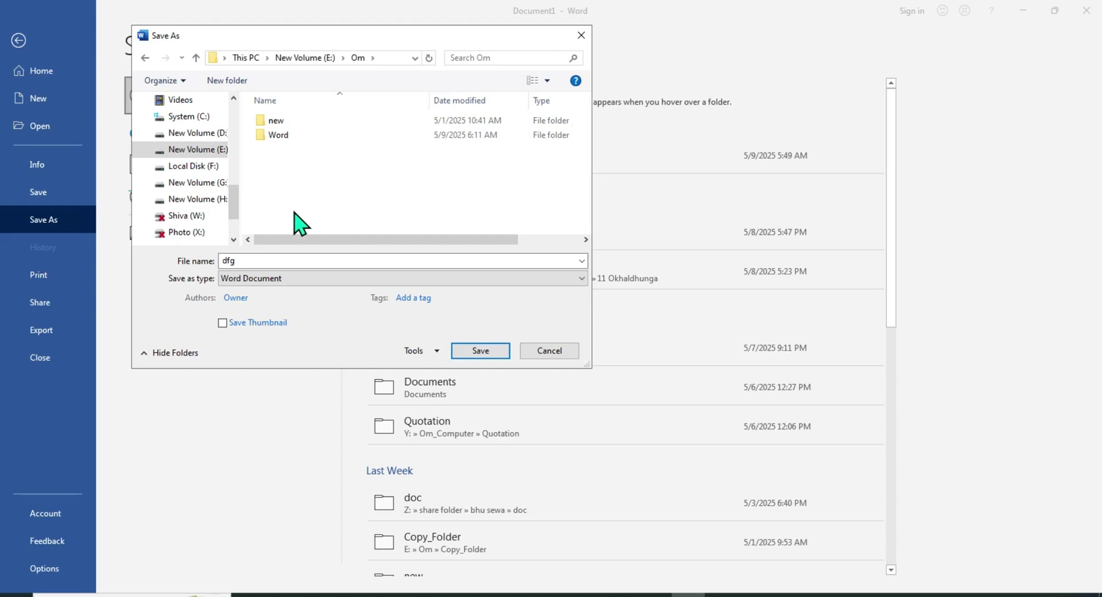
Rename the Om folder to "Om Computer" and save the document in it as "Leter pad of om computer"
double_click(253, 262)
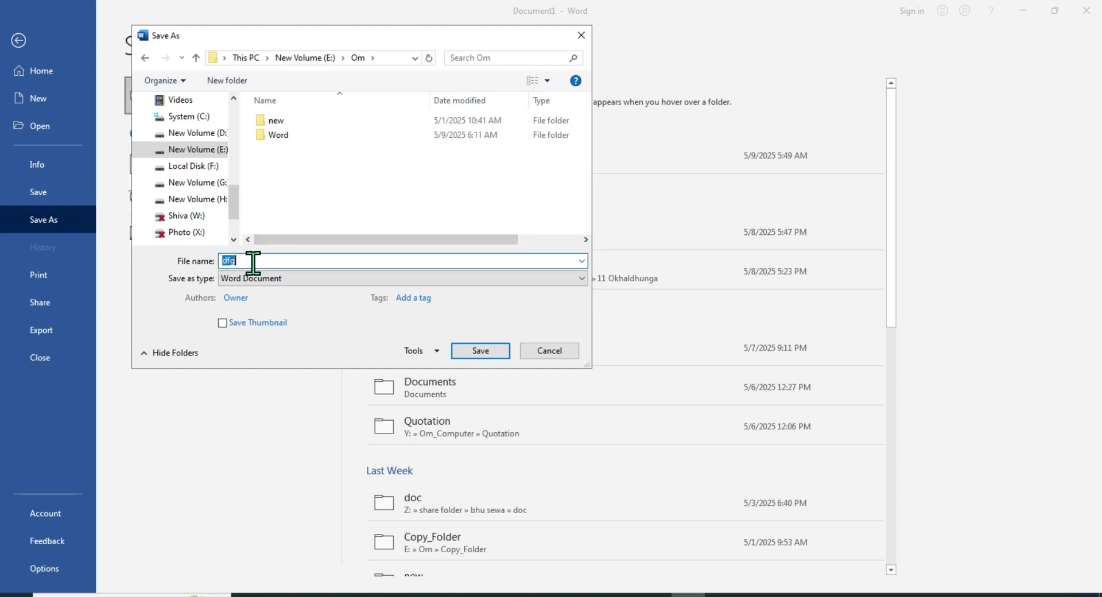
click(146, 57)
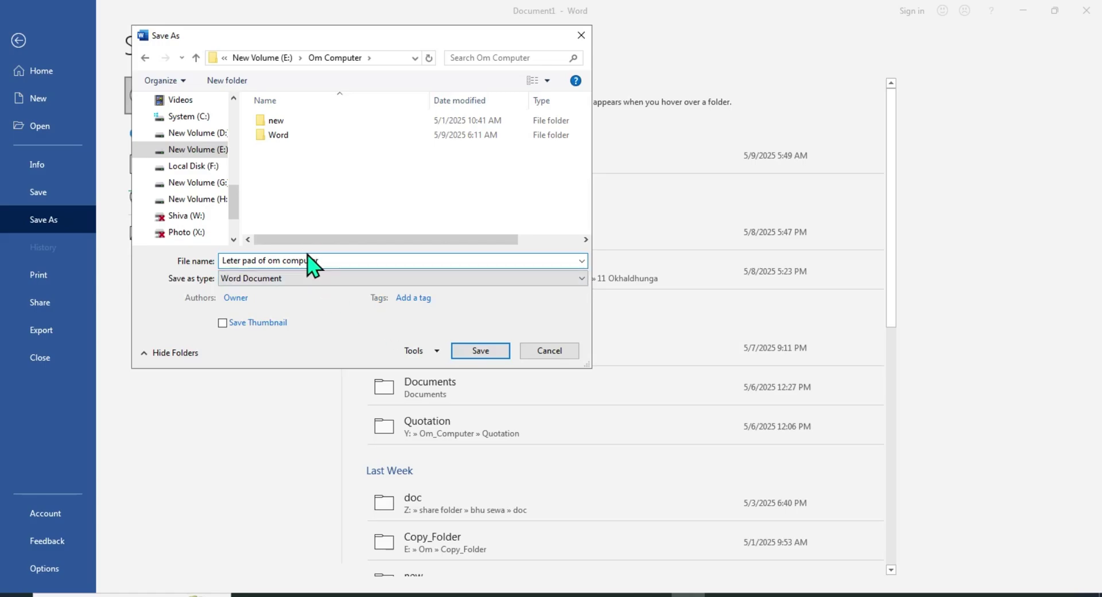
click(484, 351)
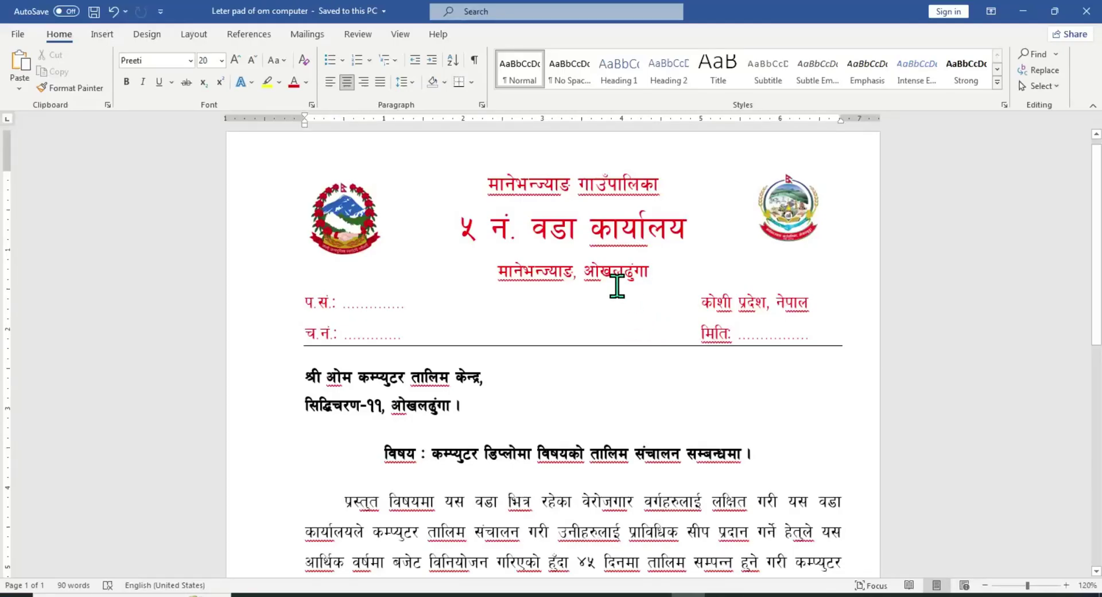
Review the saved letter pad from the letterhead and logos down to the signature block
scroll(612, 260, down, 3)
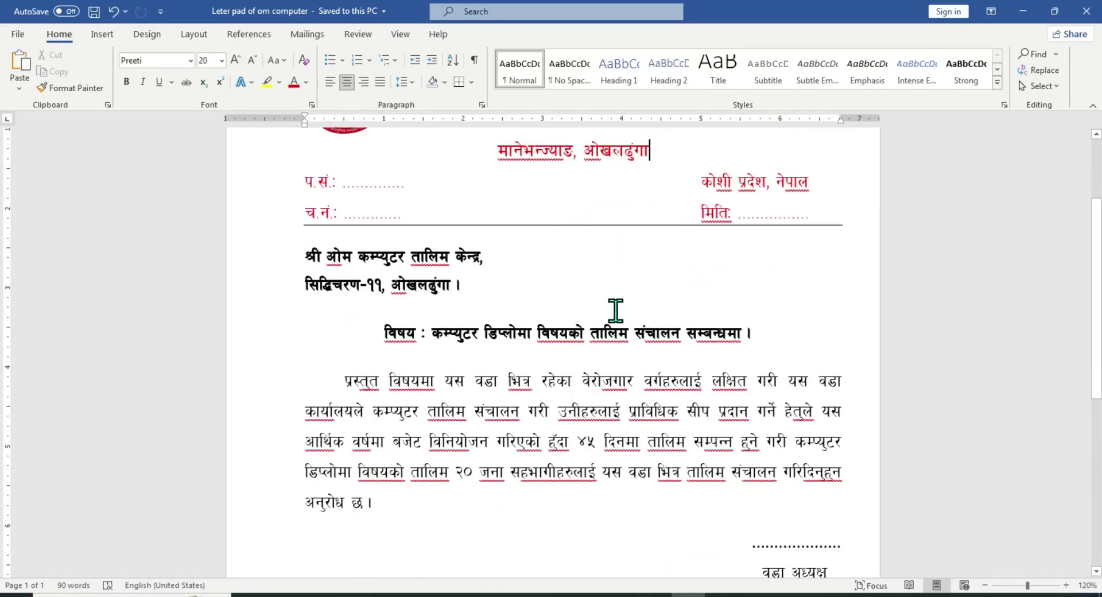
scroll(616, 311, down, 3)
click(616, 281)
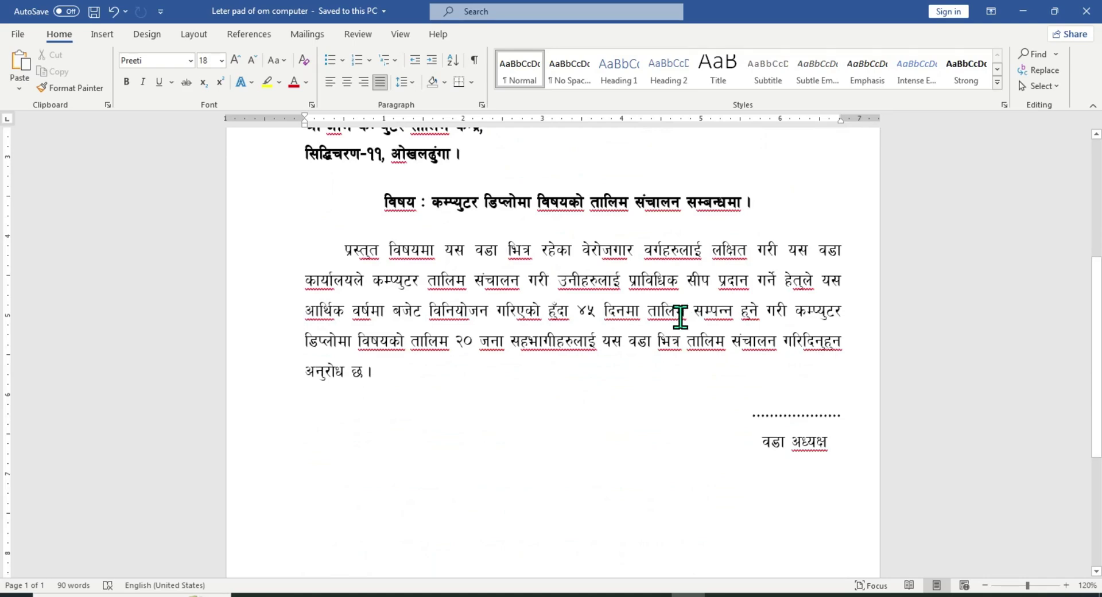
scroll(675, 293, down, 2)
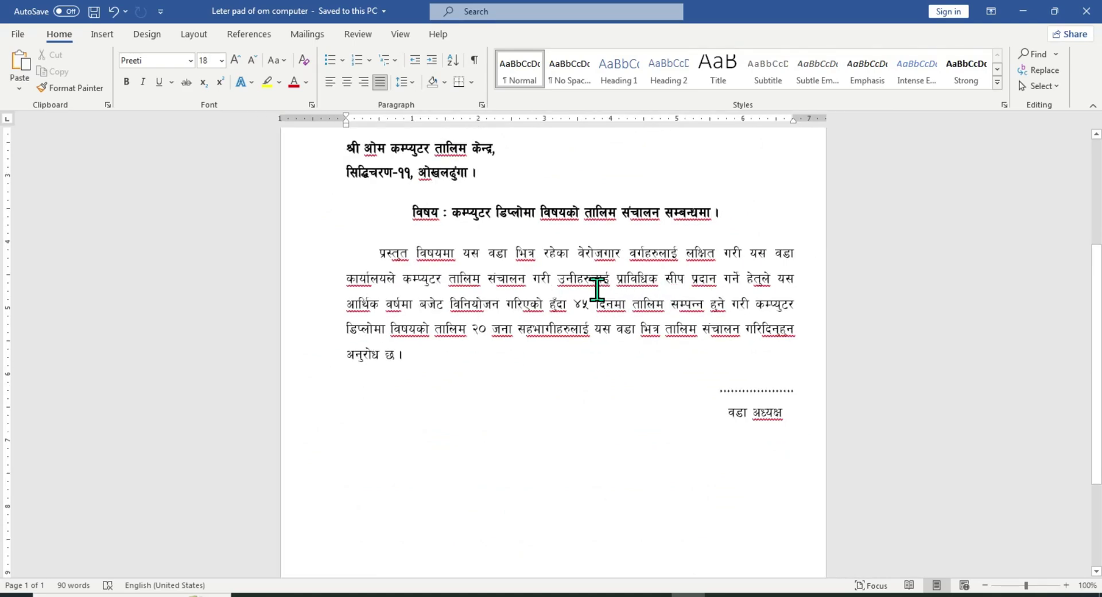
scroll(675, 303, up, 1)
scroll(684, 302, up, 4)
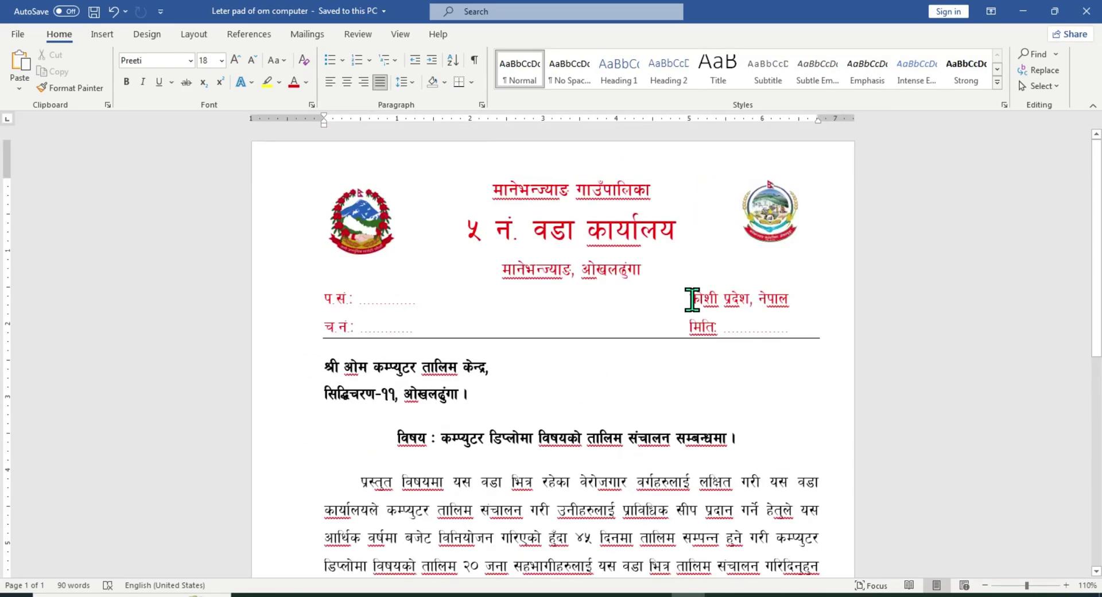
scroll(798, 316, down, 1)
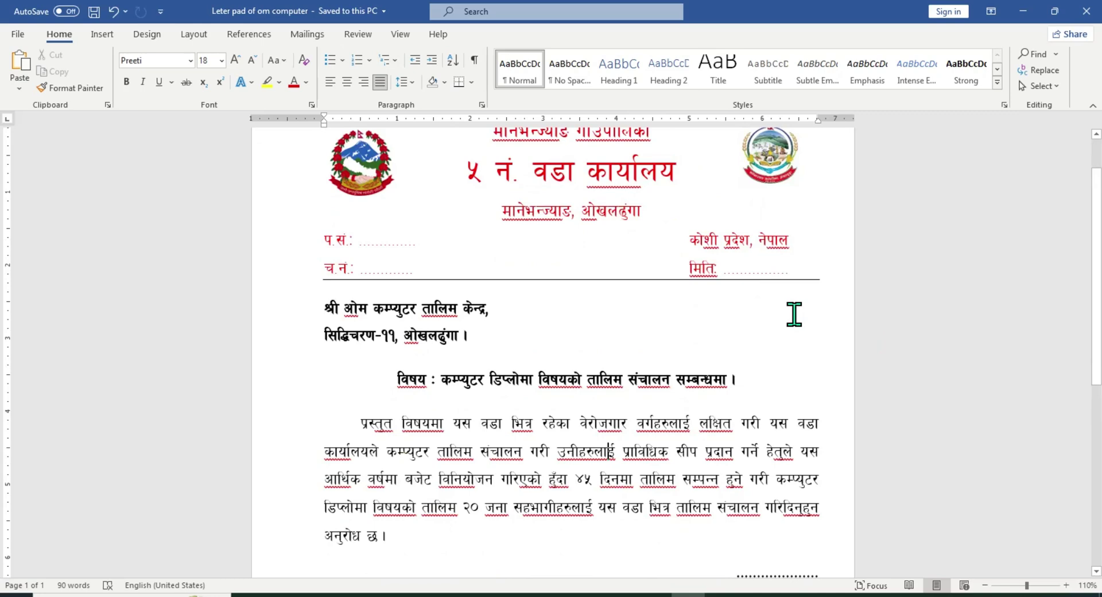
scroll(792, 315, down, 4)
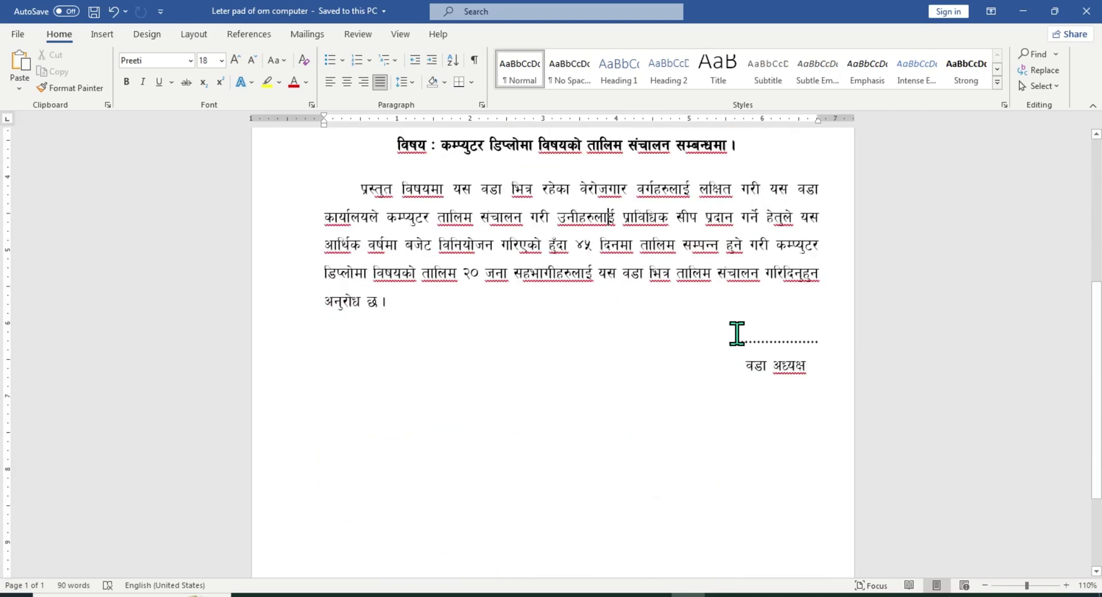
Compare the signature block with the sample PDF, tighten the spacing of its two lines, and save the document
drag(816, 359, 770, 344)
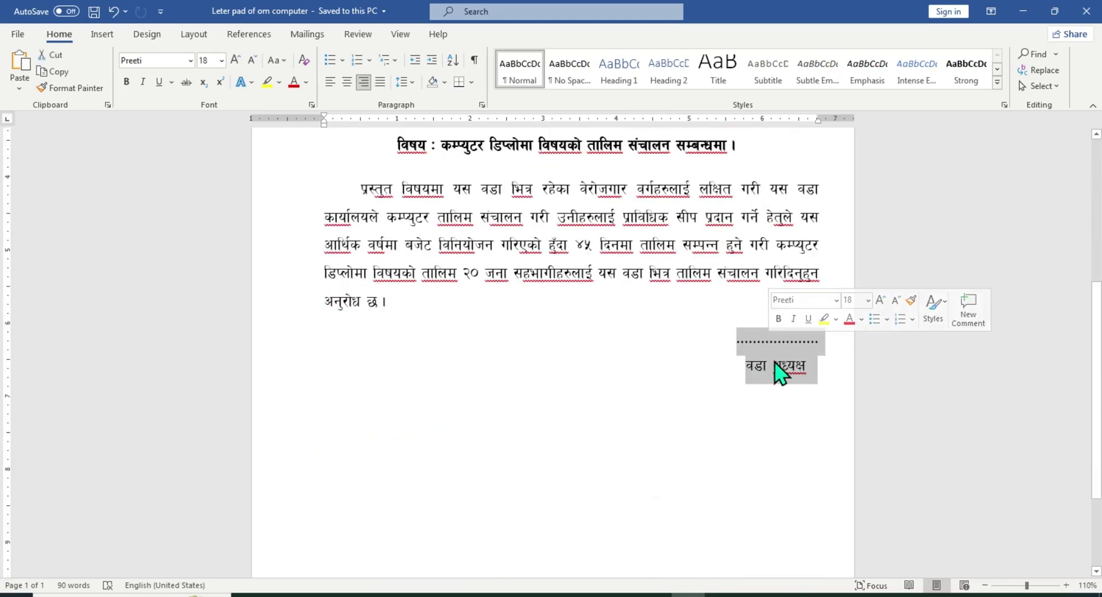
click(1055, 11)
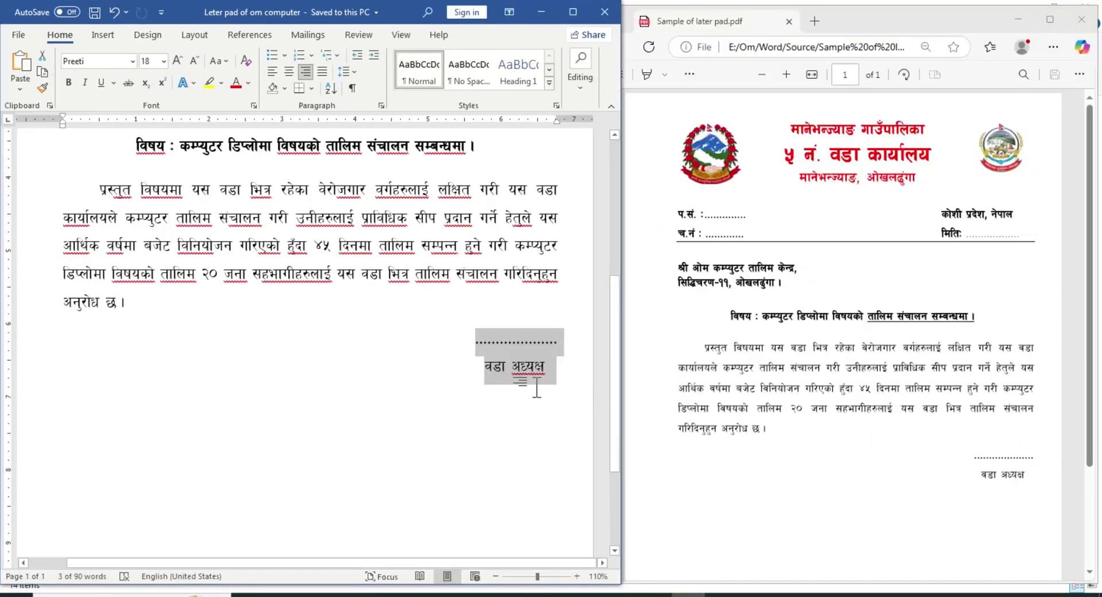
click(573, 10)
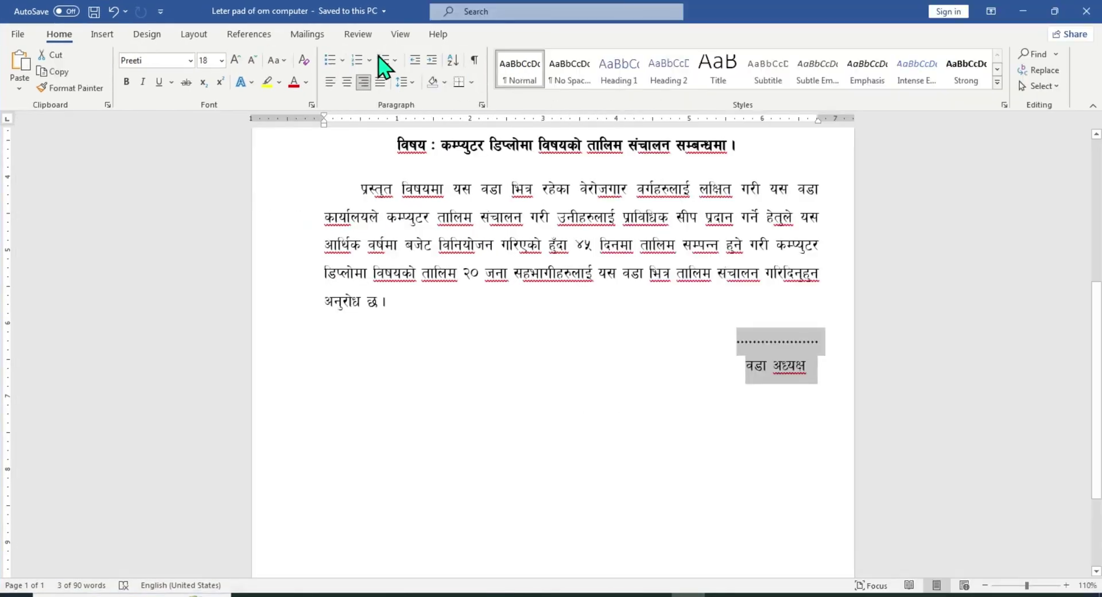
key(Return)
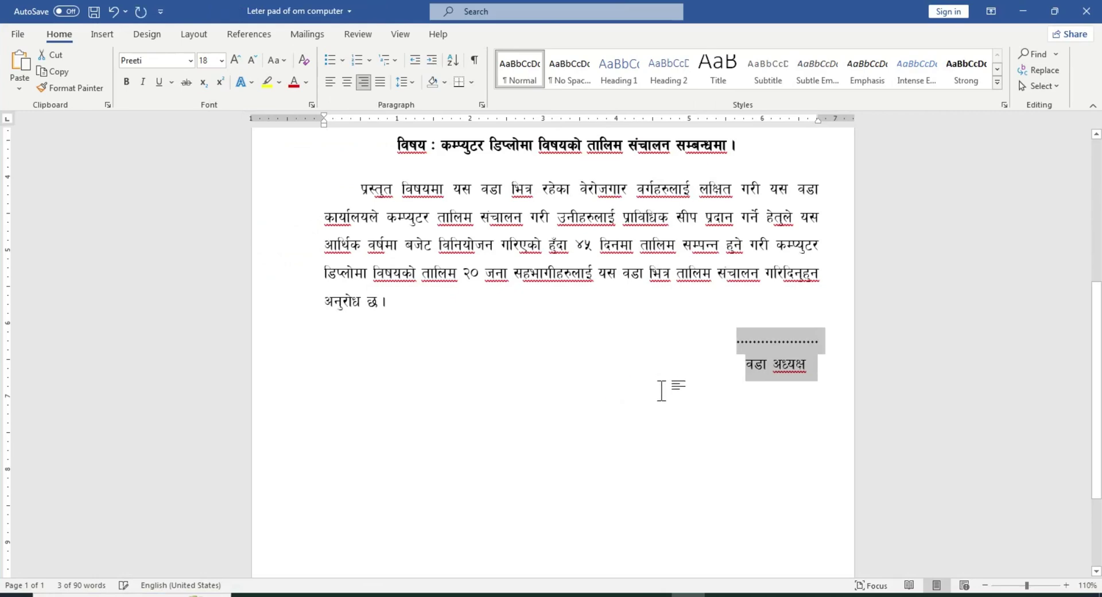
key(BackSpace)
click(773, 364)
click(455, 303)
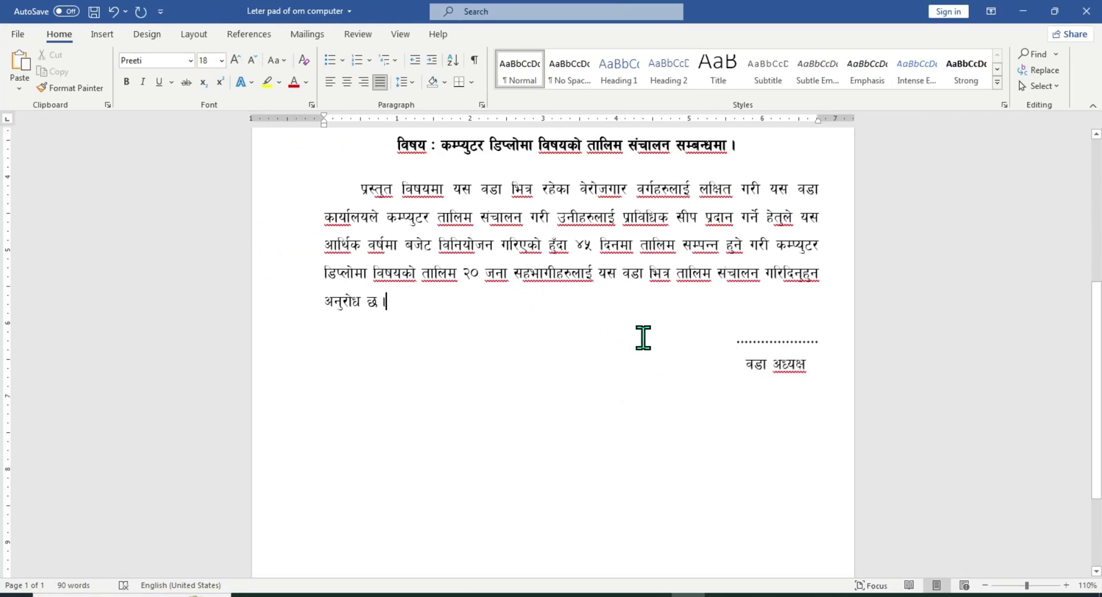
scroll(663, 333, up, 2)
scroll(755, 344, up, 6)
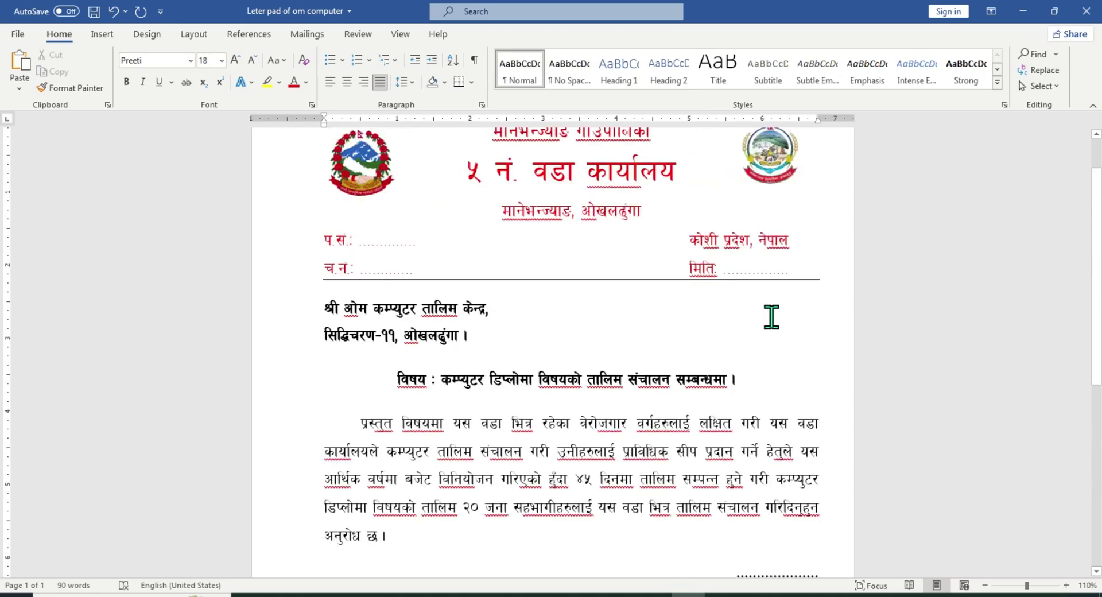
key(ctrl+s)
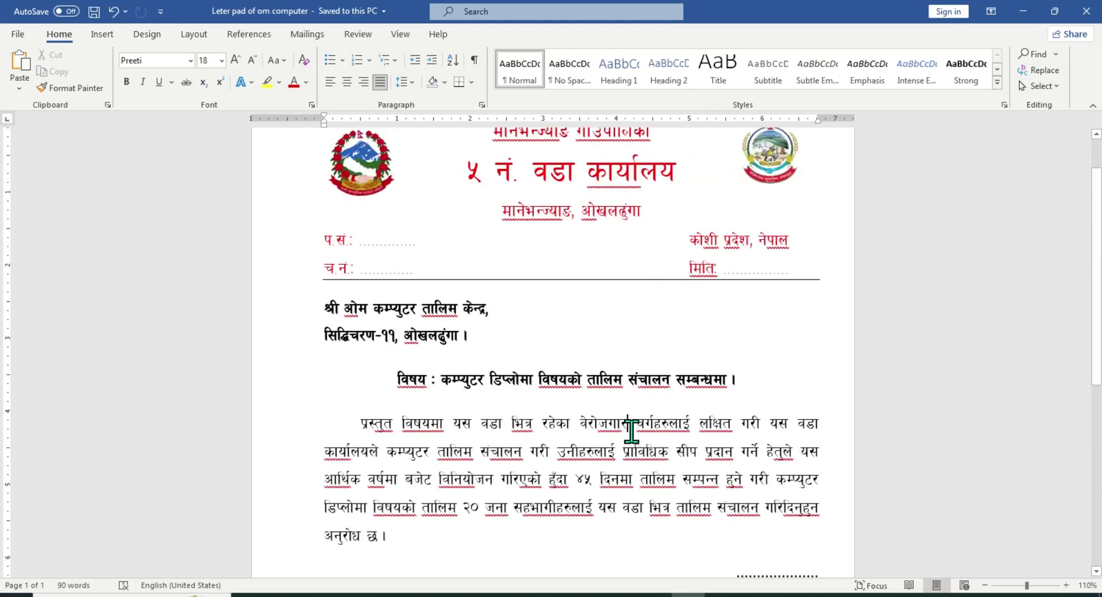
Duplicate the municipality logo in the letterhead and move the copy onto the letter's body paragraph
scroll(640, 397, down, 2)
scroll(636, 376, up, 4)
click(790, 216)
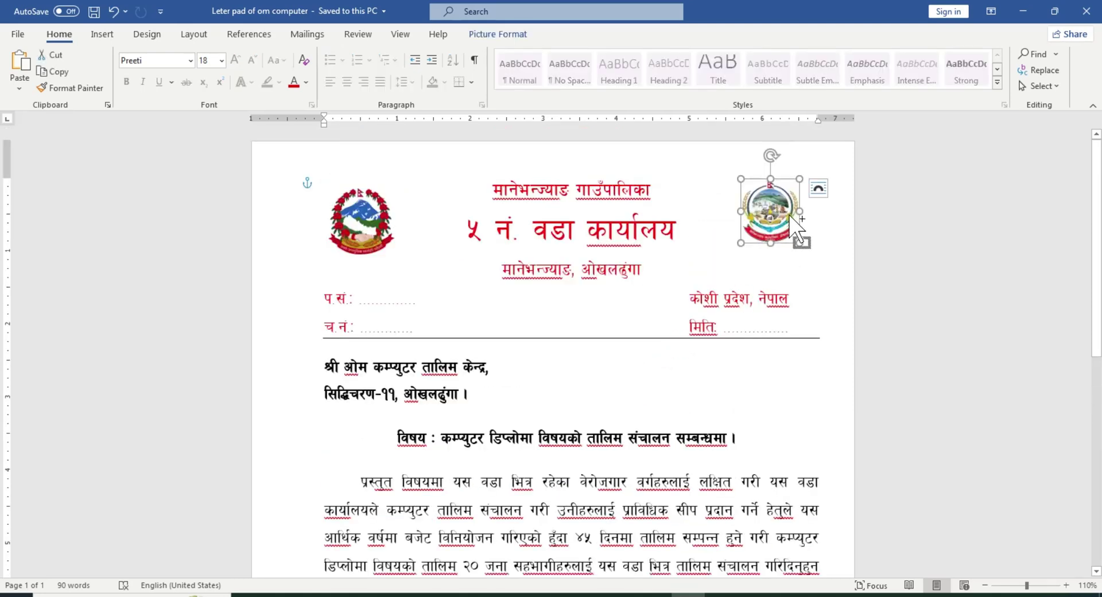
drag(790, 216, 775, 243)
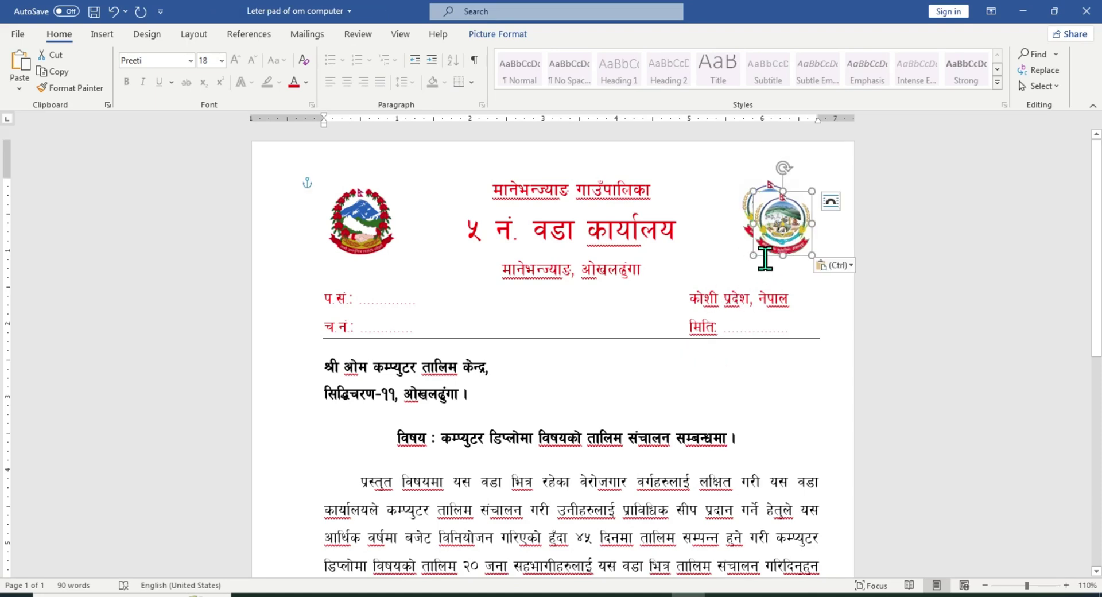
drag(743, 311, 580, 454)
scroll(619, 382, down, 5)
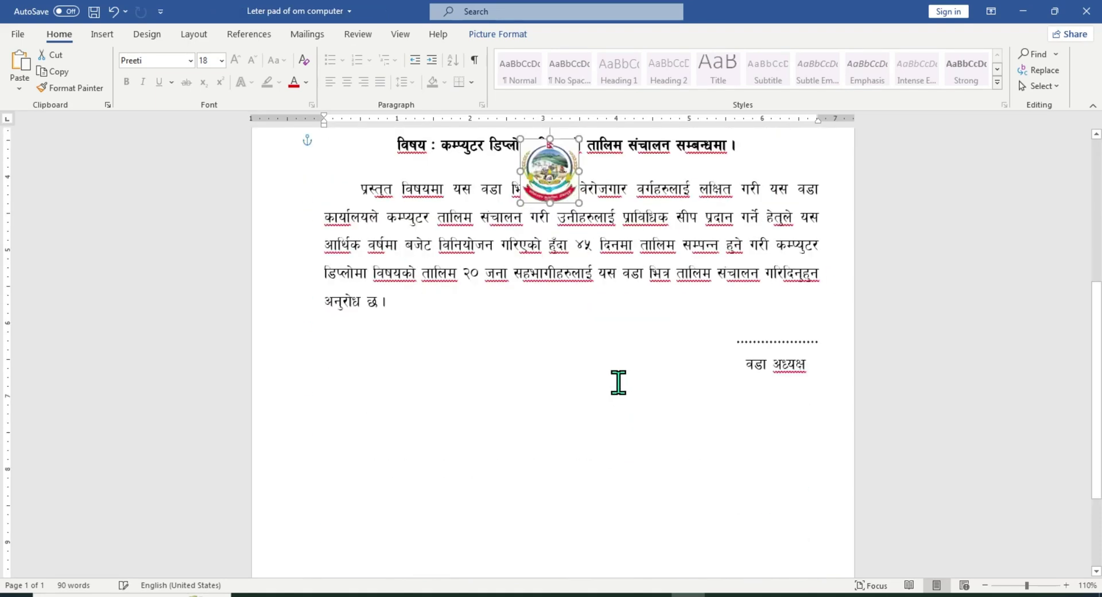
scroll(574, 193, up, 2)
drag(552, 284, 425, 303)
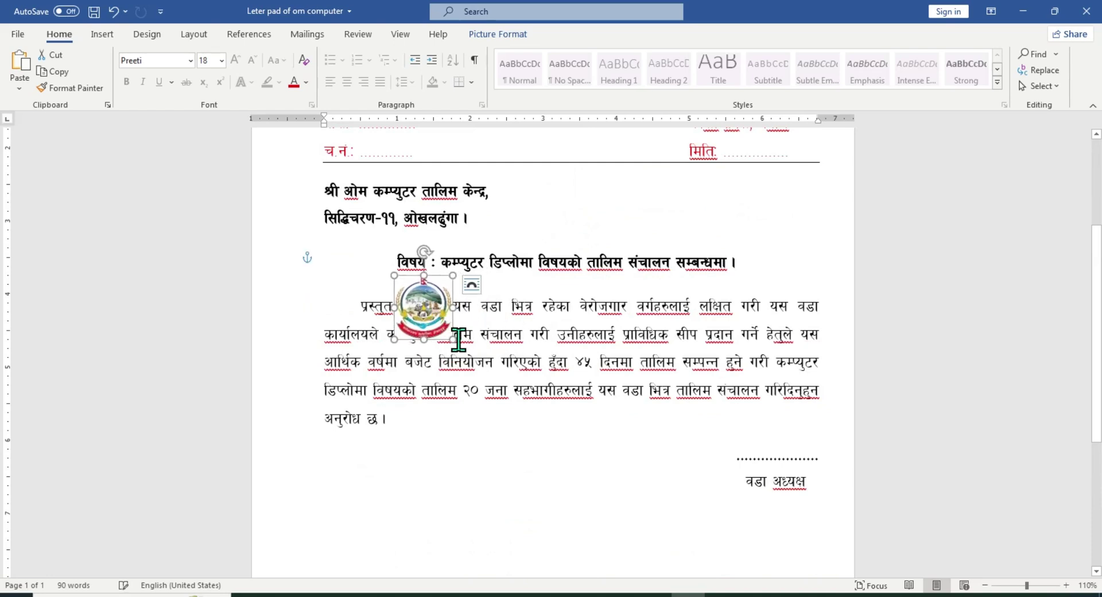
Enlarge the logo copy over the body text to about 4.12 by 3.76 inches
drag(454, 339, 671, 548)
scroll(617, 450, down, 2)
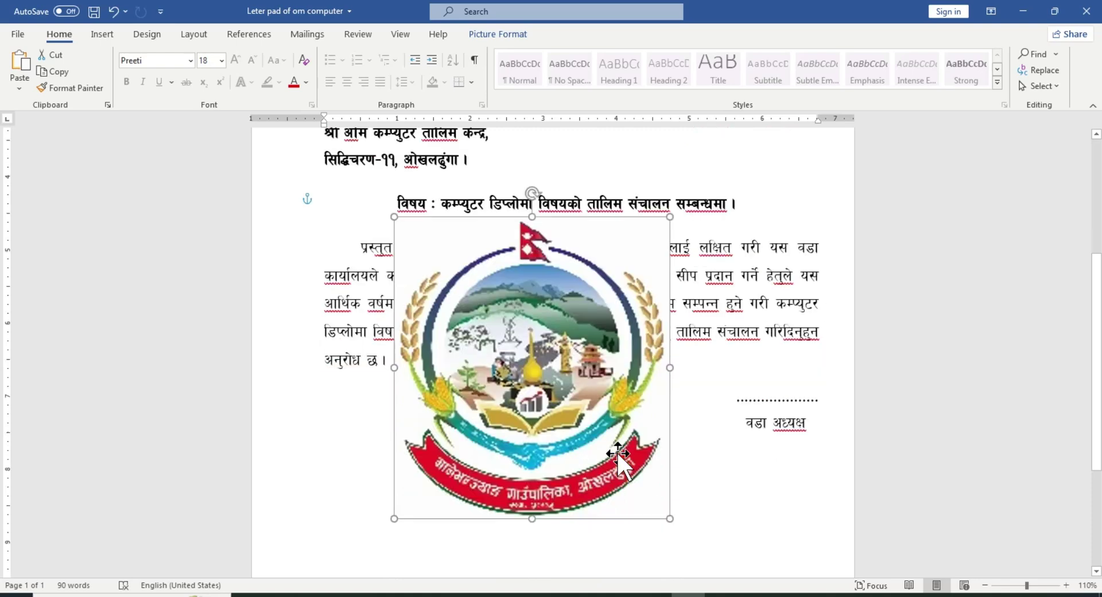
drag(595, 404, 604, 410)
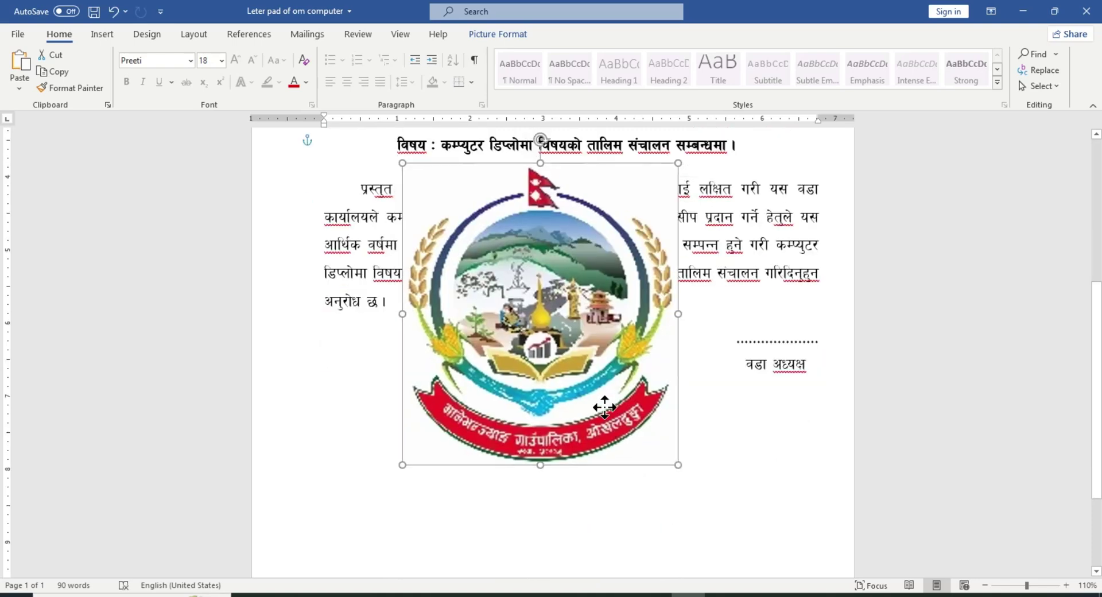
click(708, 411)
click(625, 382)
scroll(622, 388, up, 1)
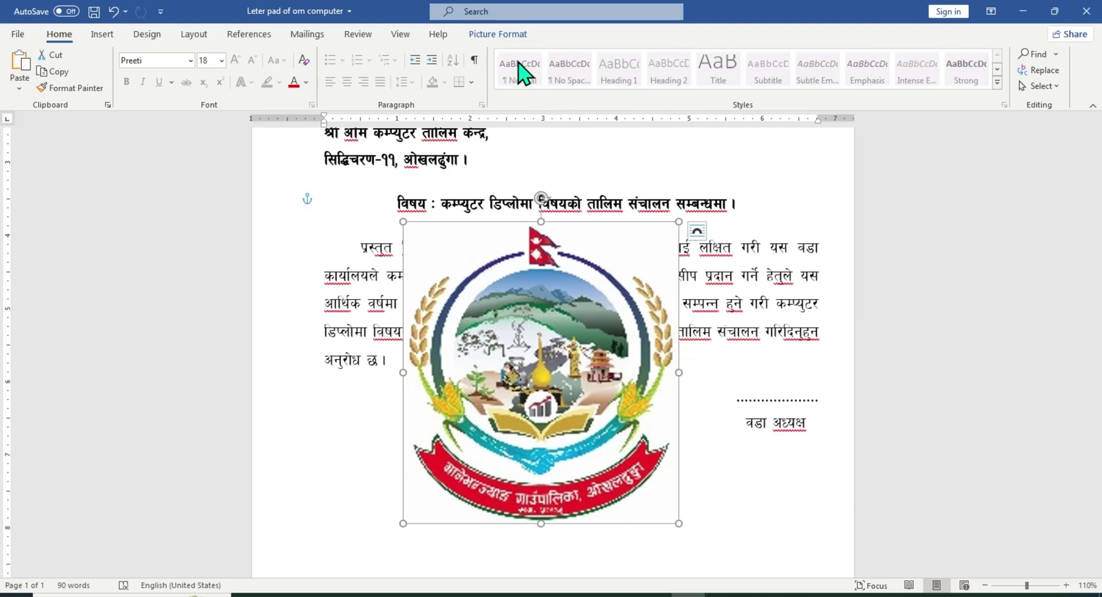
click(511, 36)
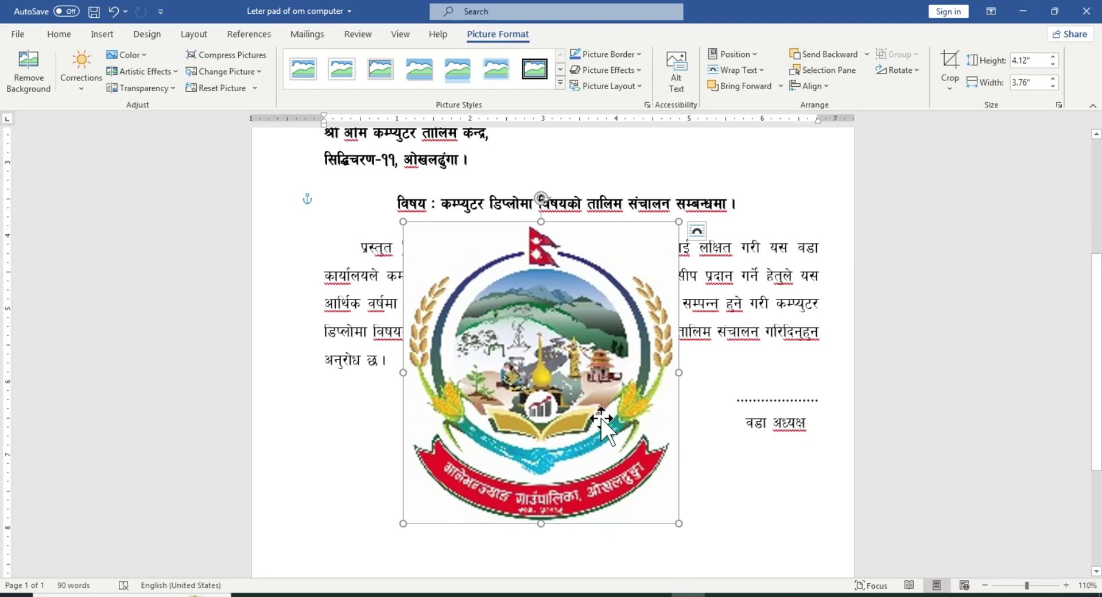
Delete the enlarged logo copy from the letter body
scroll(612, 331, up, 3)
scroll(630, 353, down, 2)
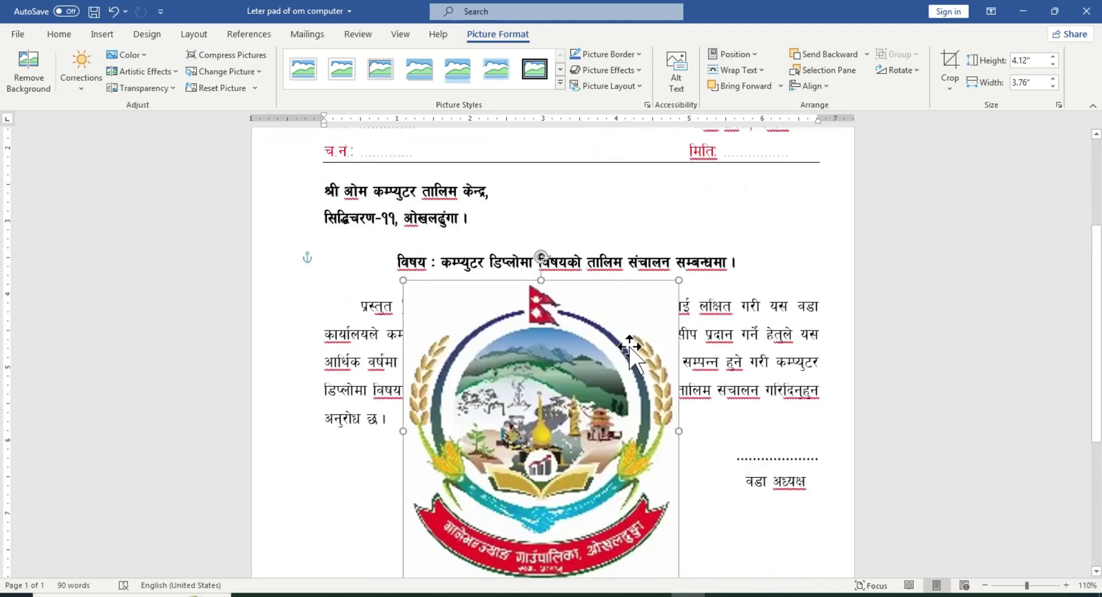
key(Delete)
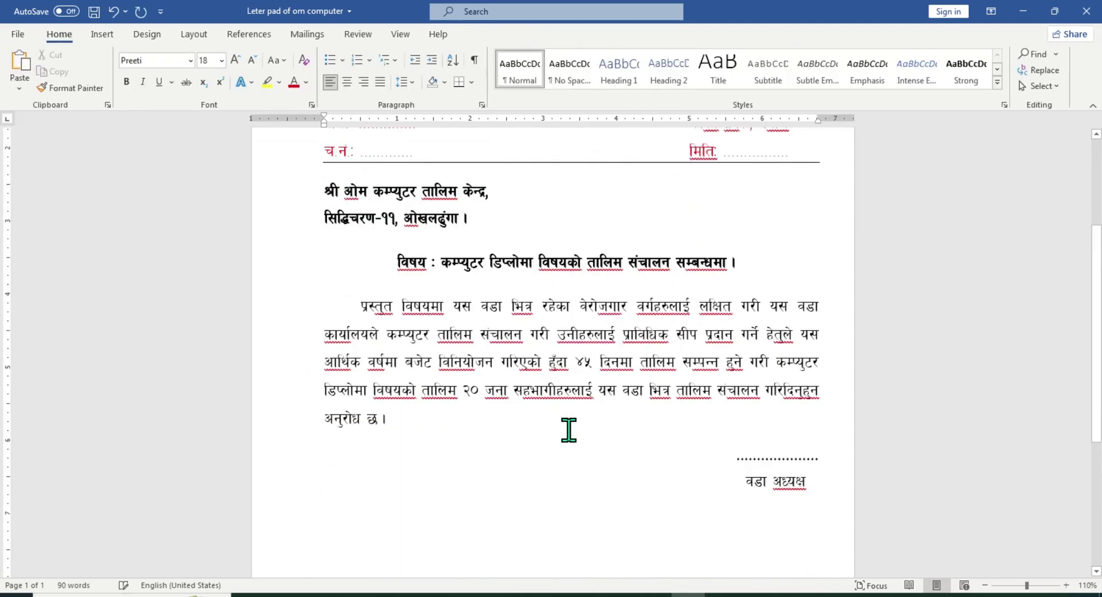
Insert the picture "mane logo.jpg" from the Logo folder on New Volume (E:) at the subject line
click(103, 34)
click(145, 83)
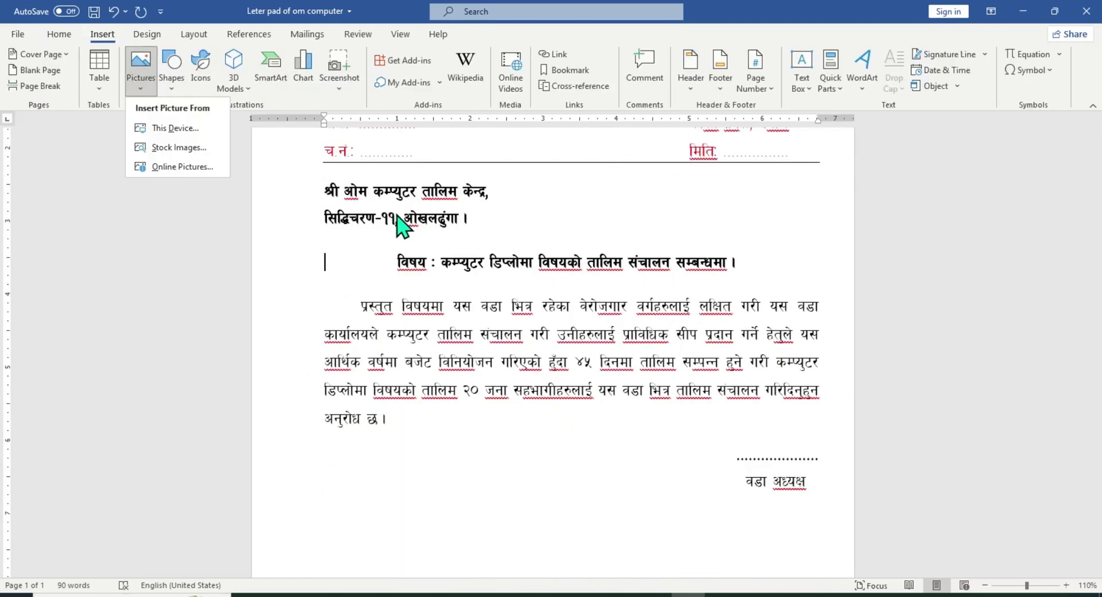
click(191, 137)
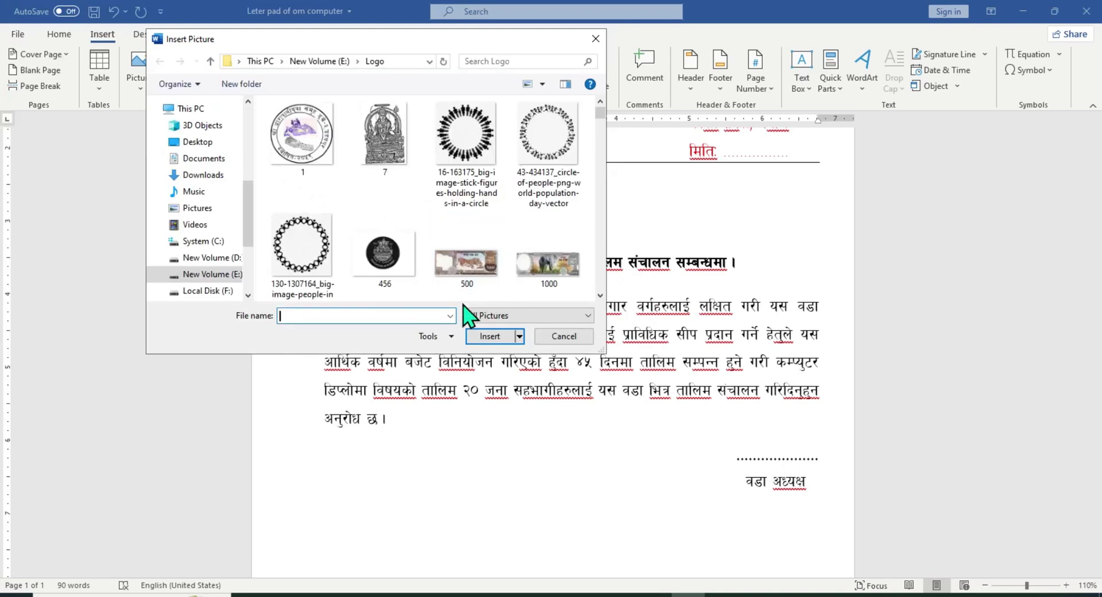
text(man)
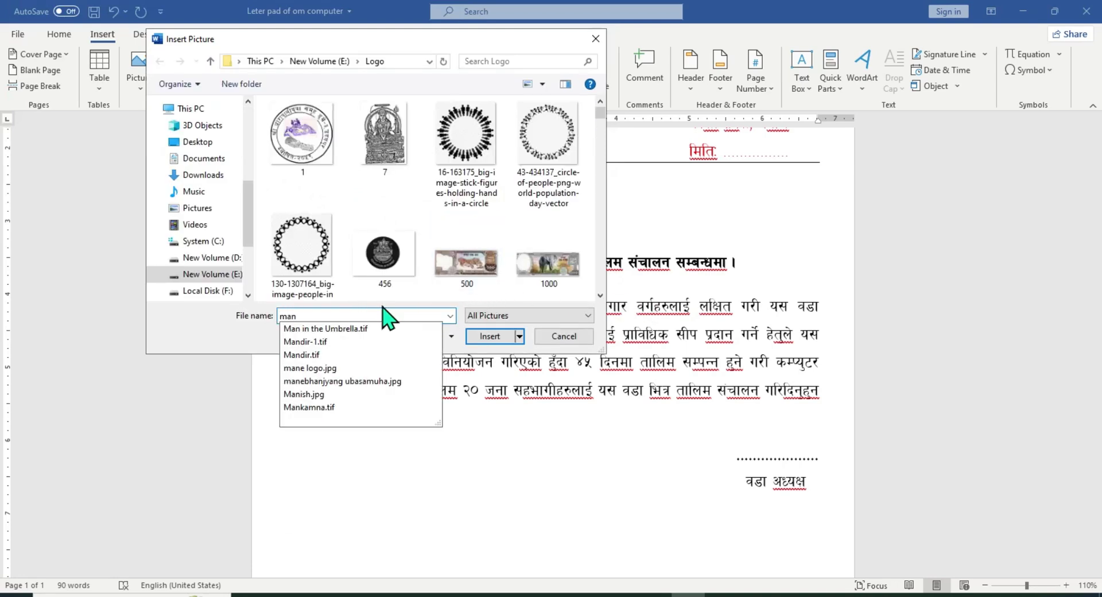
text(e)
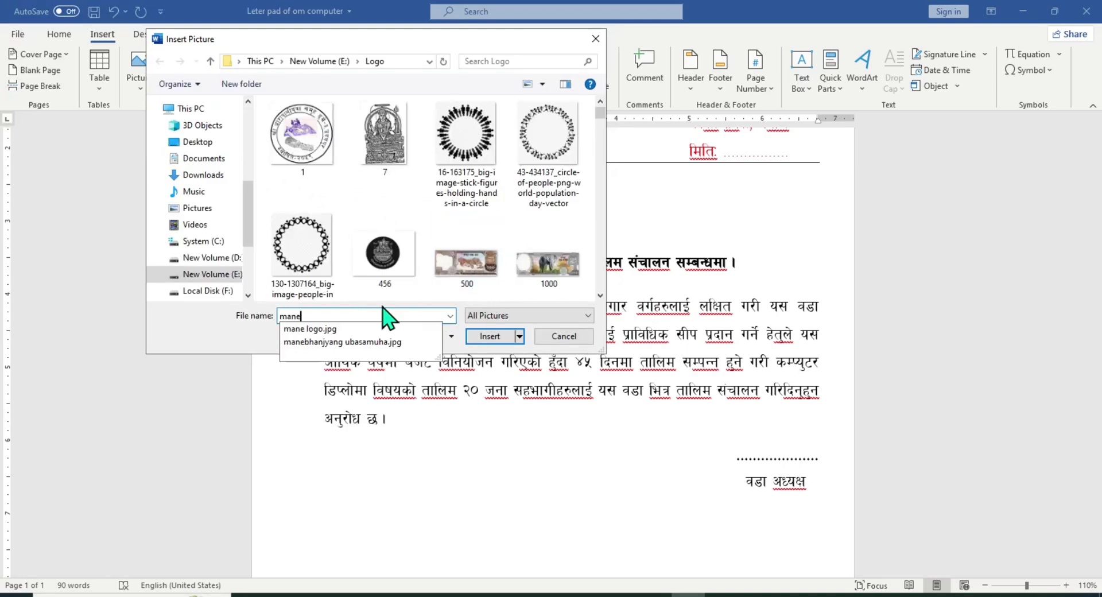
click(368, 333)
key(Return)
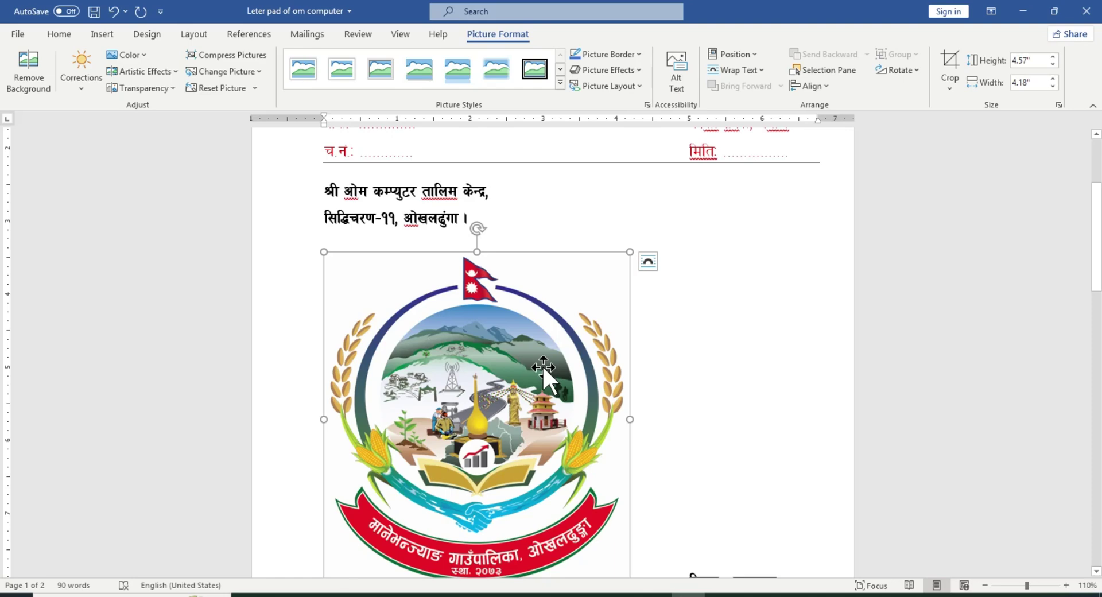
Set the inserted logo behind the text, shrink it to about 2.87 by 2.62 inches, and centre it behind the body paragraph
click(757, 72)
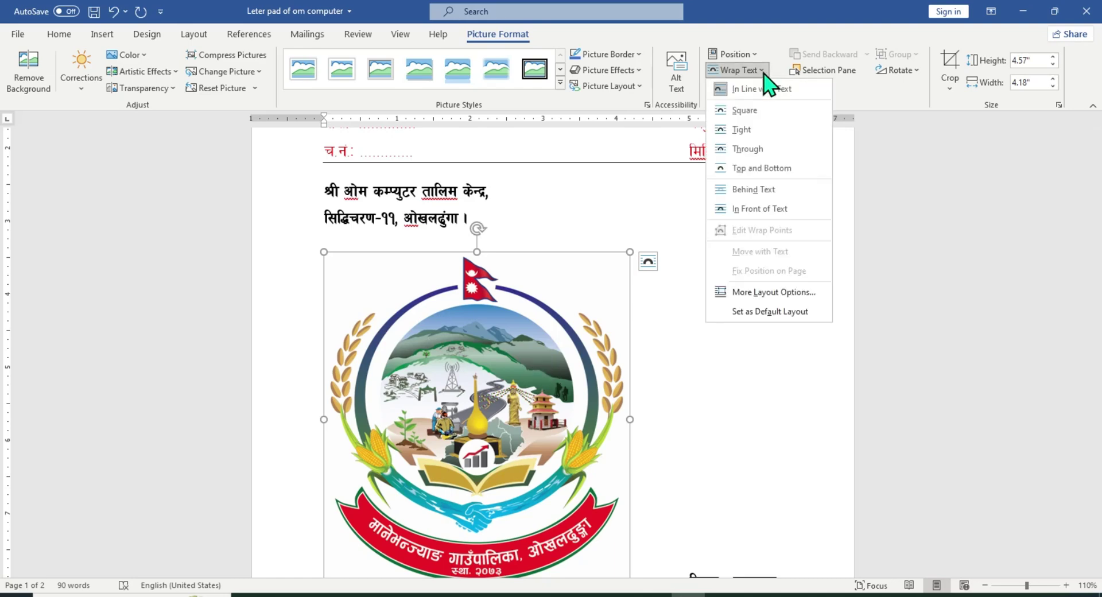
click(751, 195)
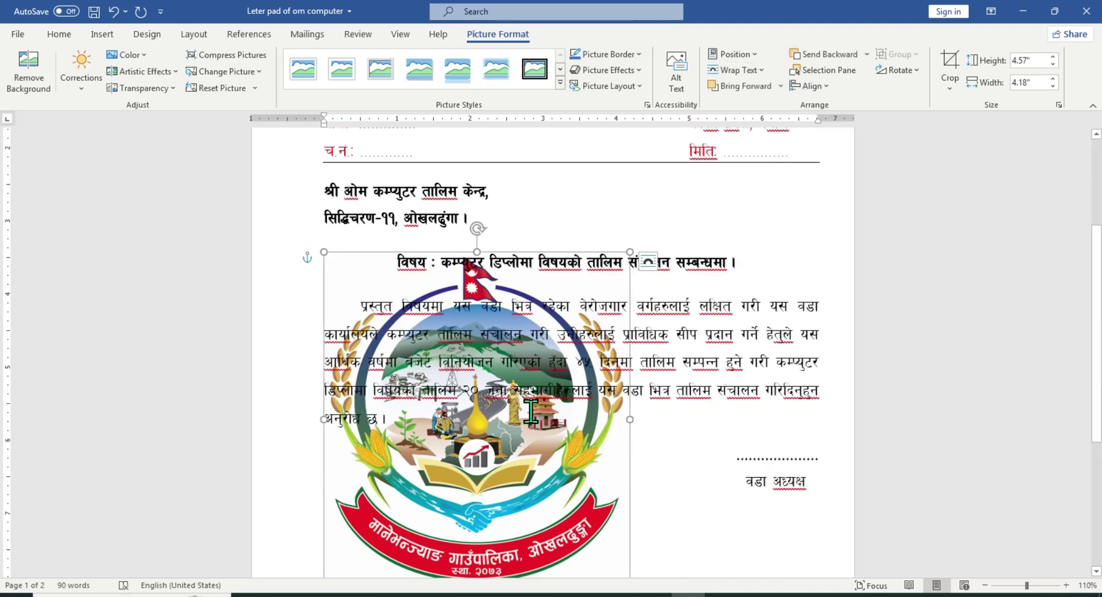
scroll(583, 425, down, 1)
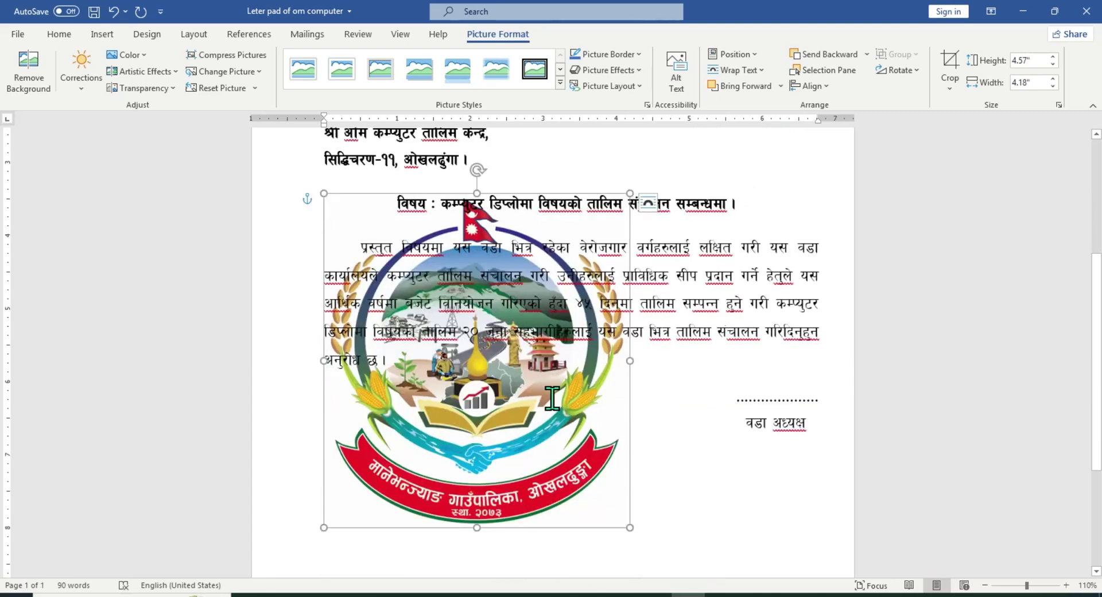
drag(630, 527, 649, 402)
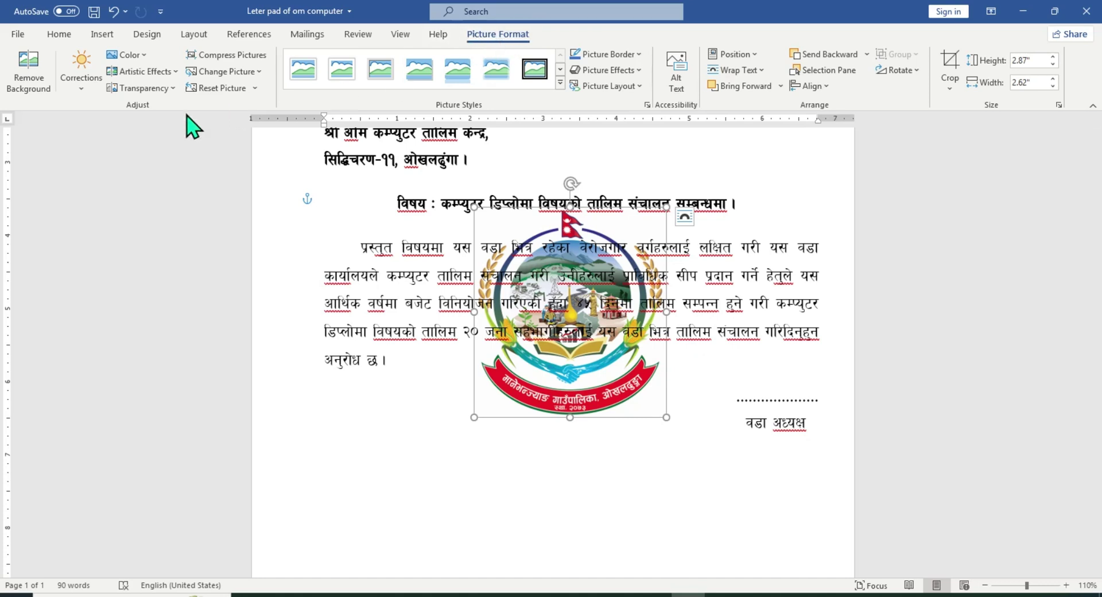
Brighten the background logo with a brightness/contrast preset and fade it with the second most transparent transparency preset
click(85, 92)
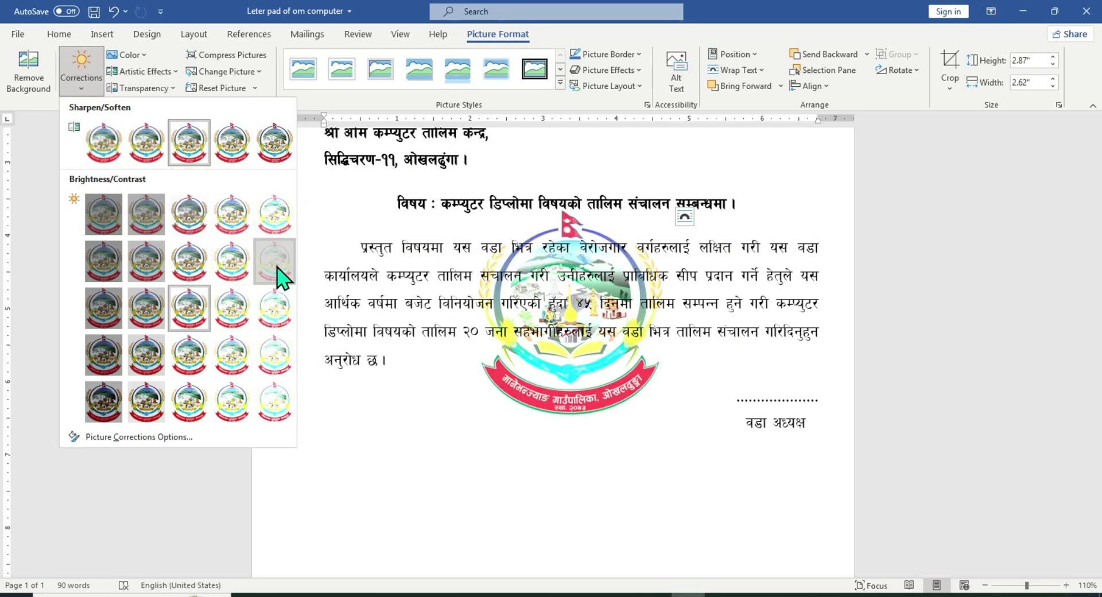
key(Escape)
click(589, 369)
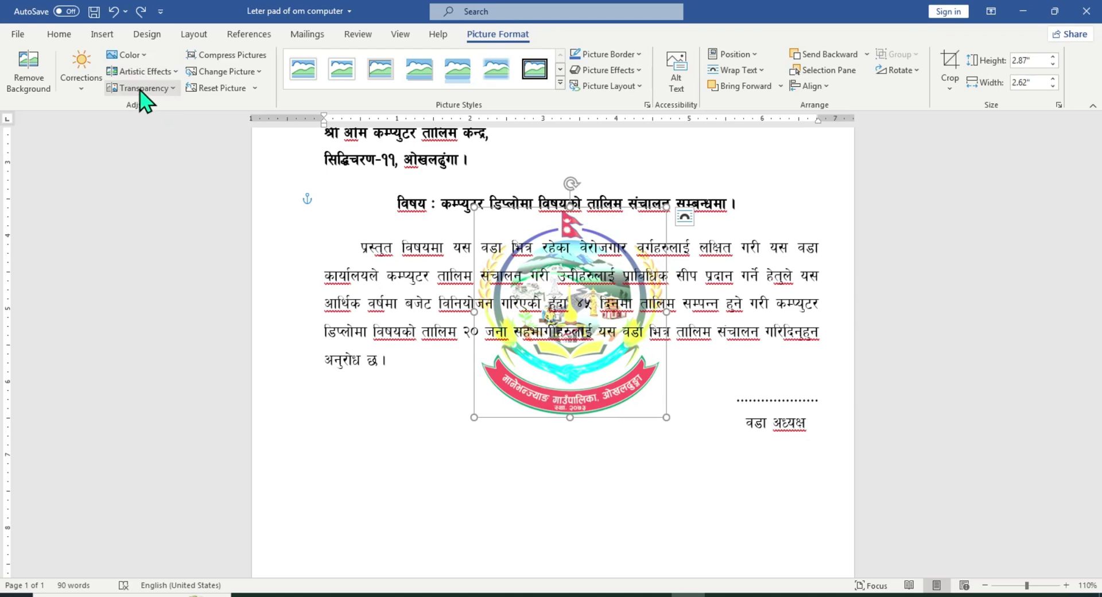
click(177, 92)
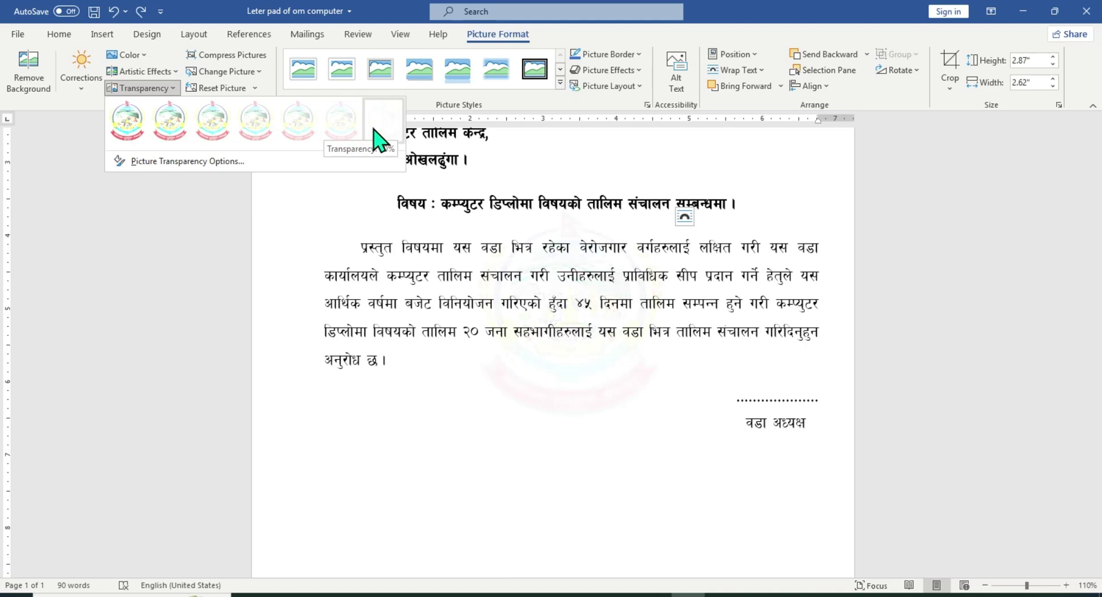
click(352, 131)
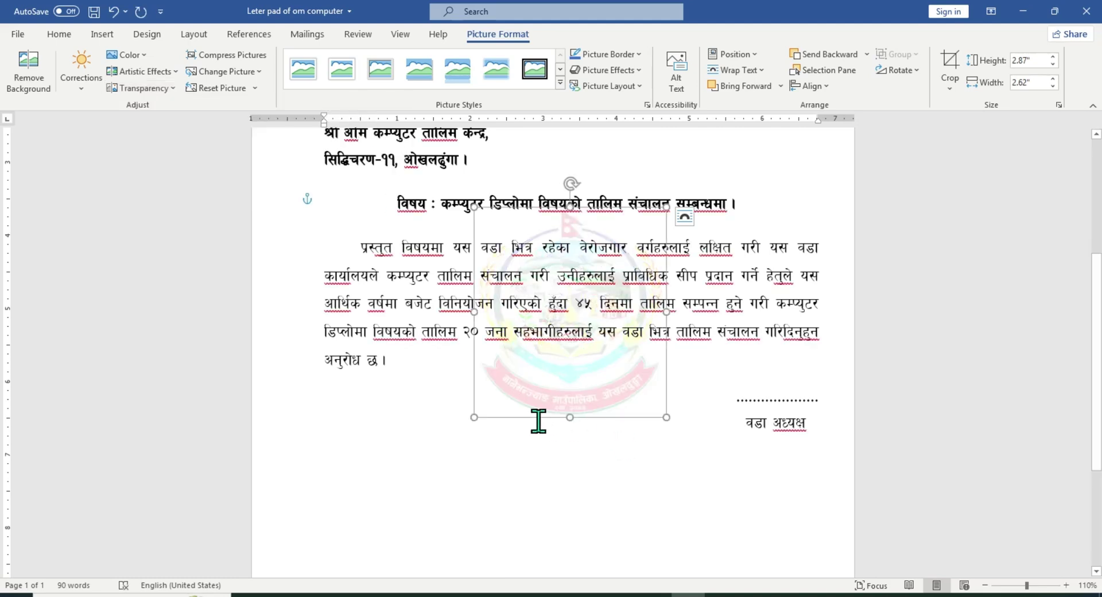
Enlarge the faded background logo proportionally so it reaches from the recipient lines down to the signature block
drag(474, 417, 464, 427)
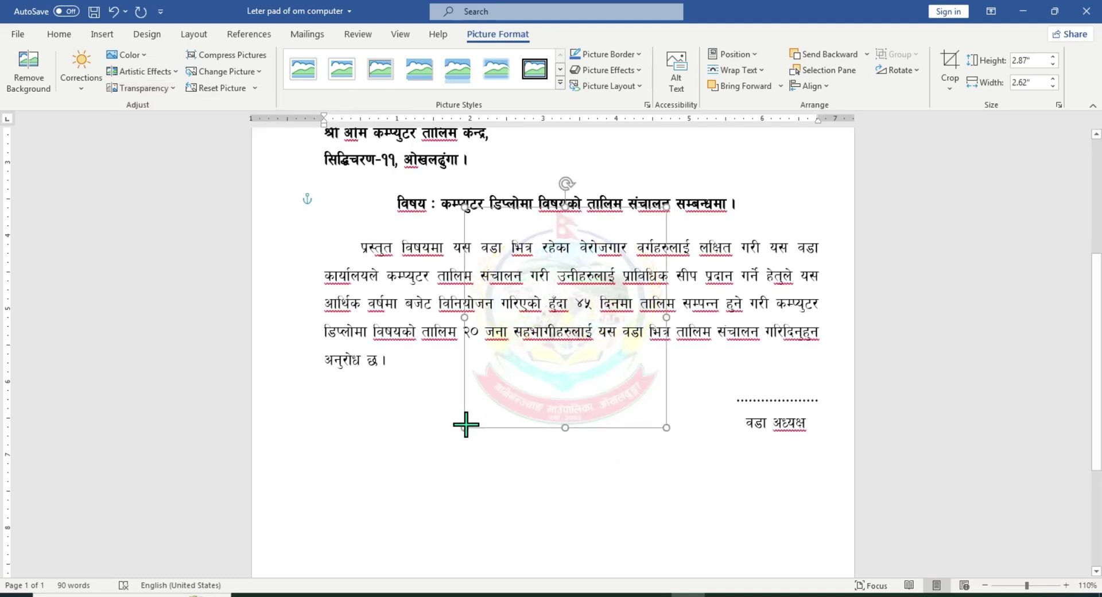
click(597, 395)
scroll(627, 433, up, 1)
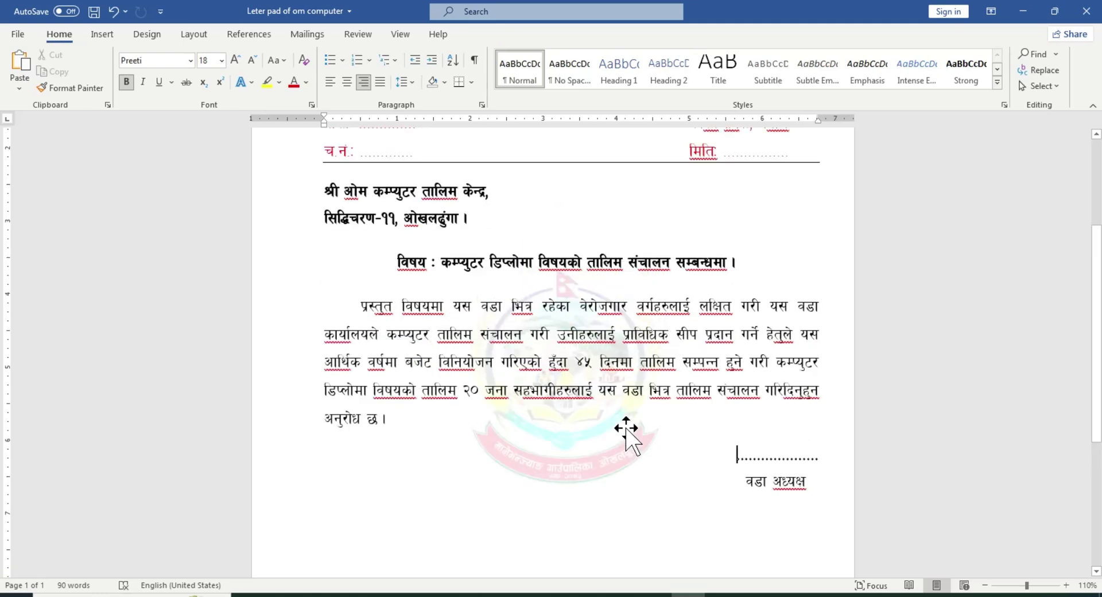
scroll(628, 425, down, 3)
scroll(628, 417, up, 3)
scroll(602, 410, down, 3)
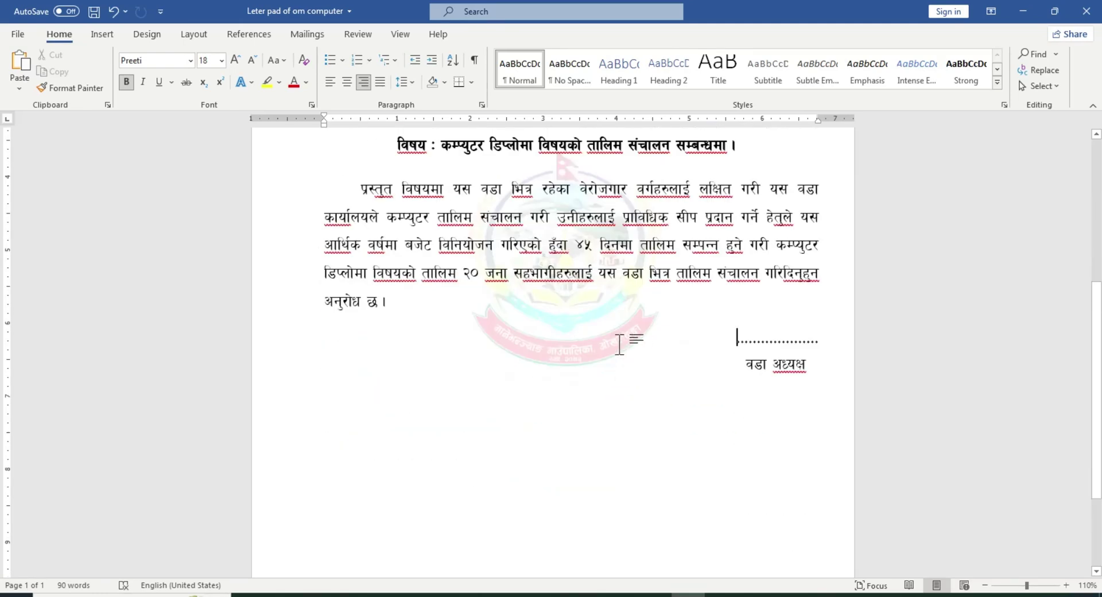
ctrl+scroll(620, 344, down, 3)
scroll(639, 340, down, 1)
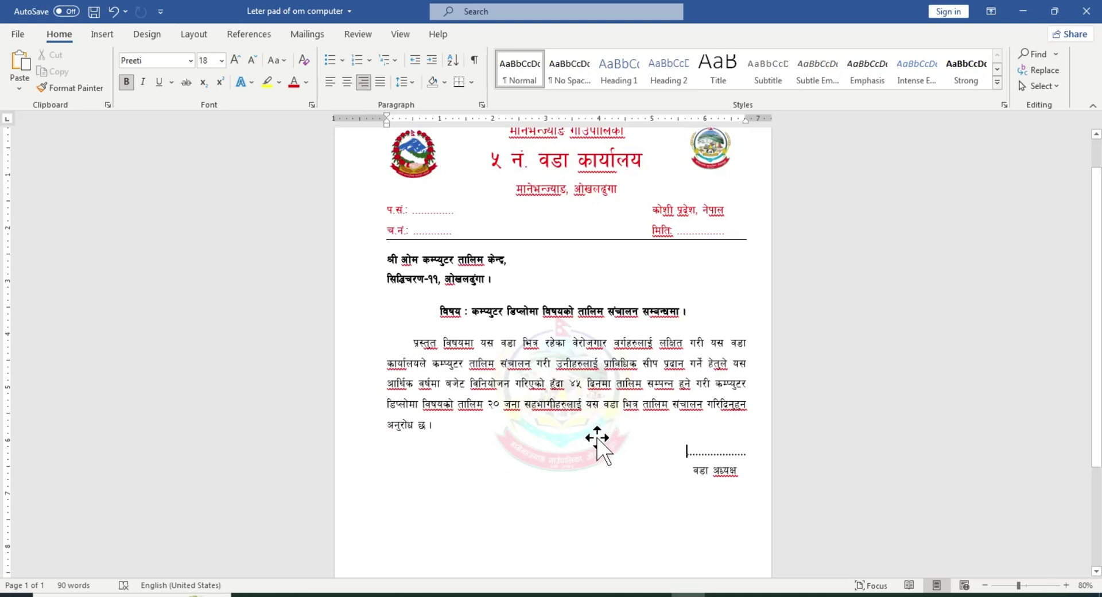
click(597, 441)
drag(634, 315, 681, 287)
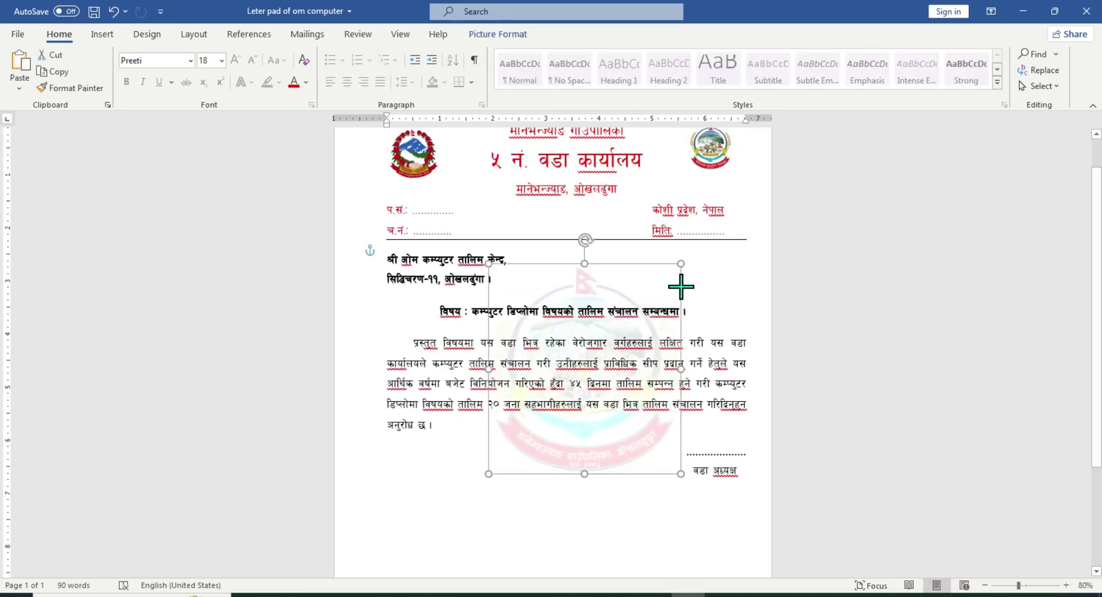
click(594, 455)
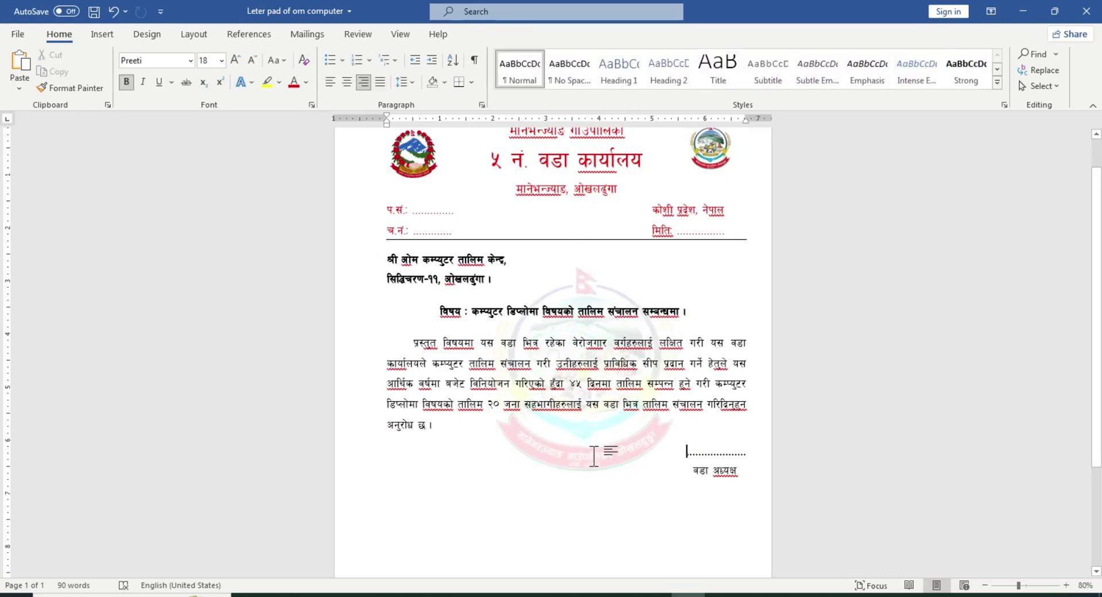
Shift the enlarged background logo slightly left to centre it behind the body text, and save the document
click(619, 303)
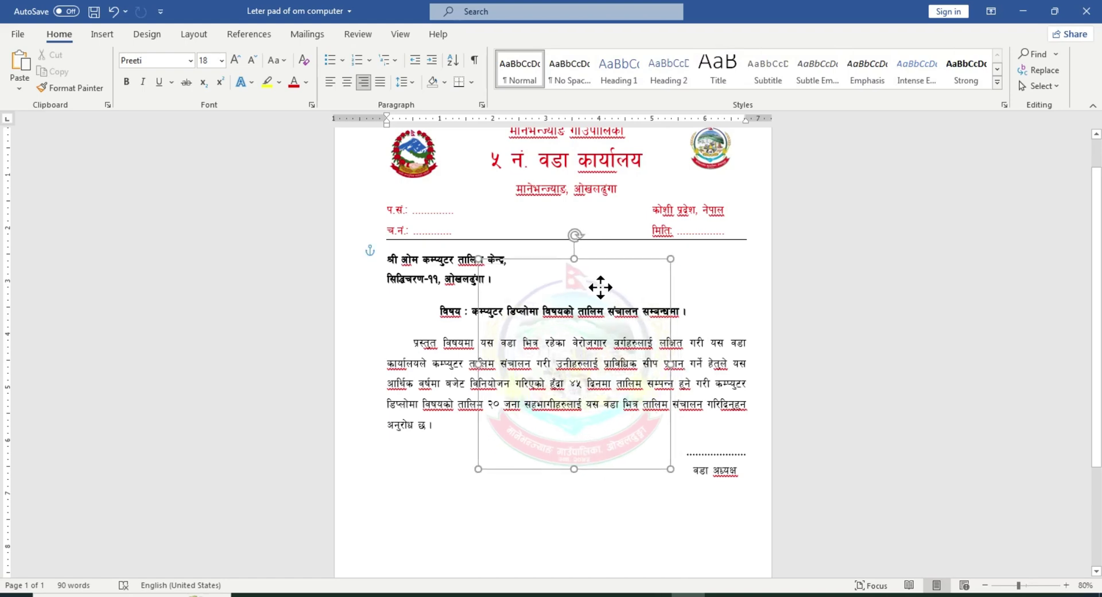
click(719, 350)
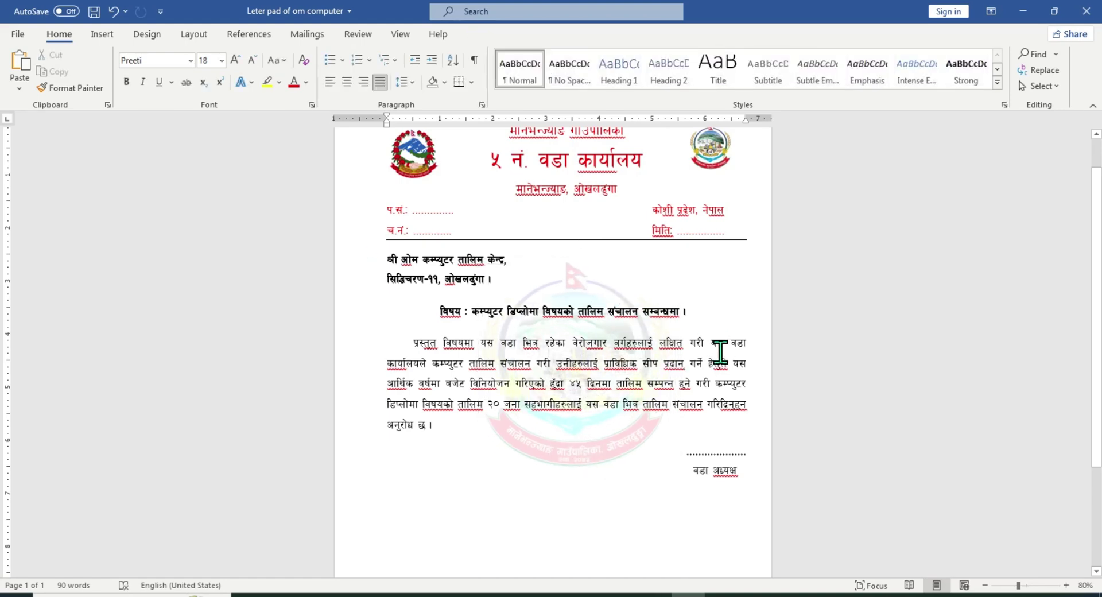
scroll(666, 356, up, 2)
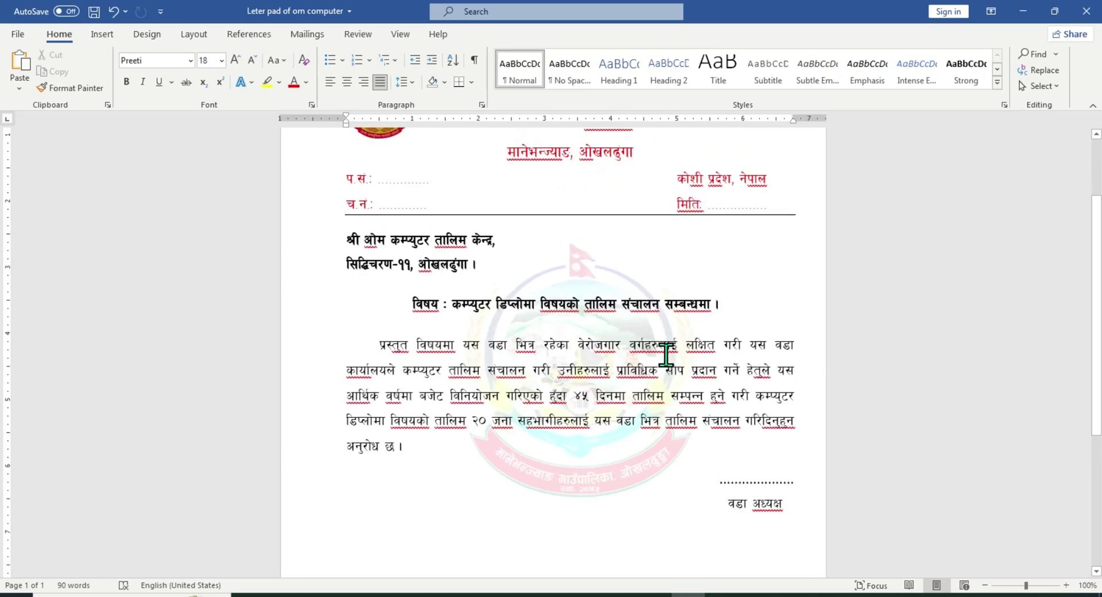
key(ctrl+s)
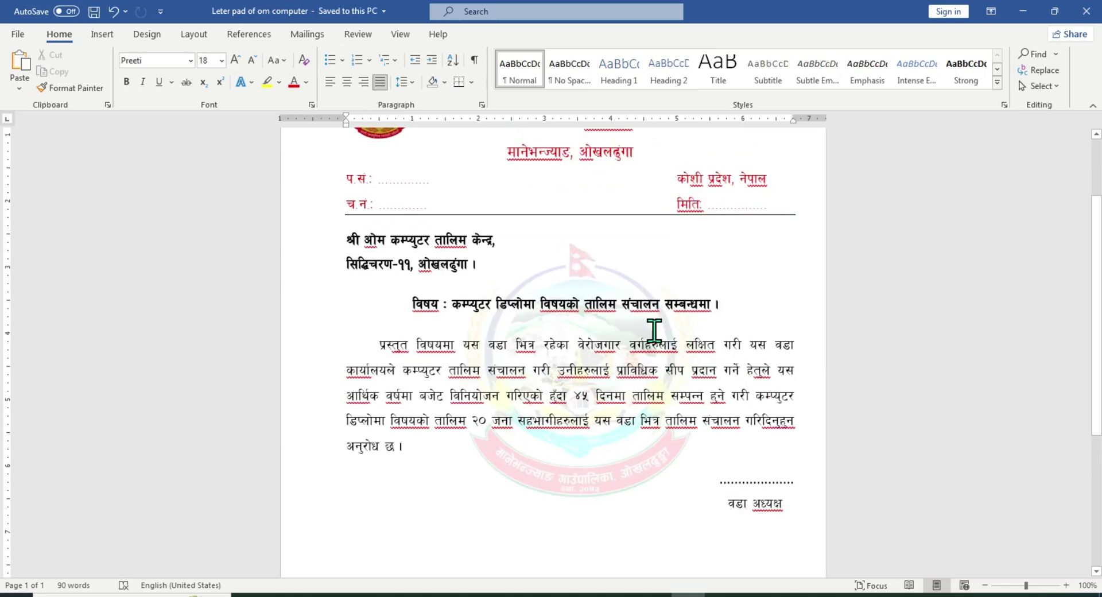
Review the letter's layout, checking the letterhead title lines, recipient address, subject and body against the background logo
scroll(460, 307, up, 2)
drag(379, 295, 504, 349)
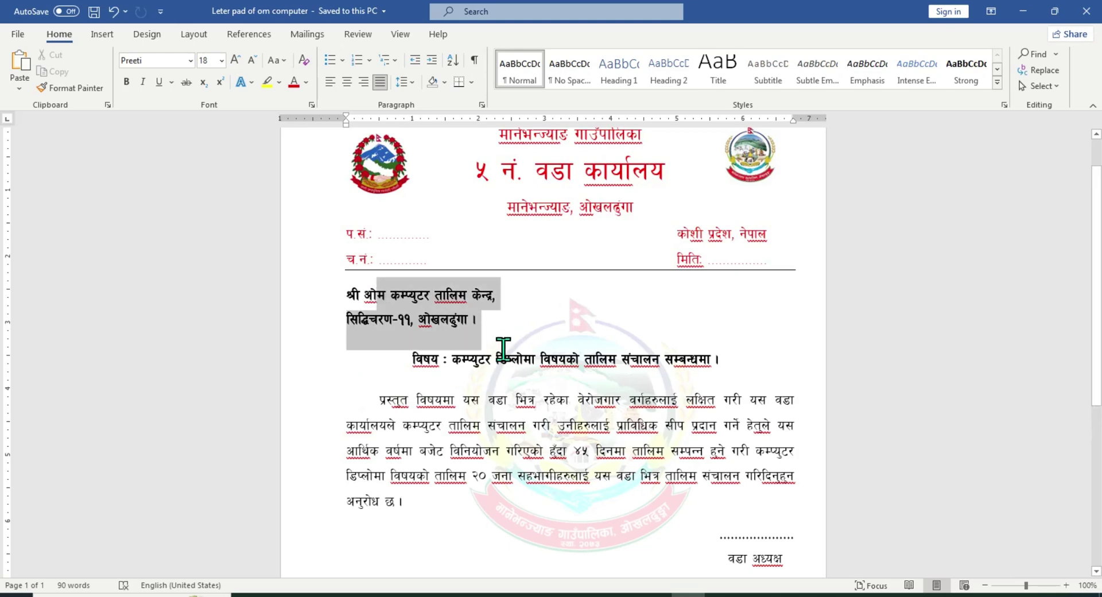
click(478, 358)
scroll(492, 321, up, 1)
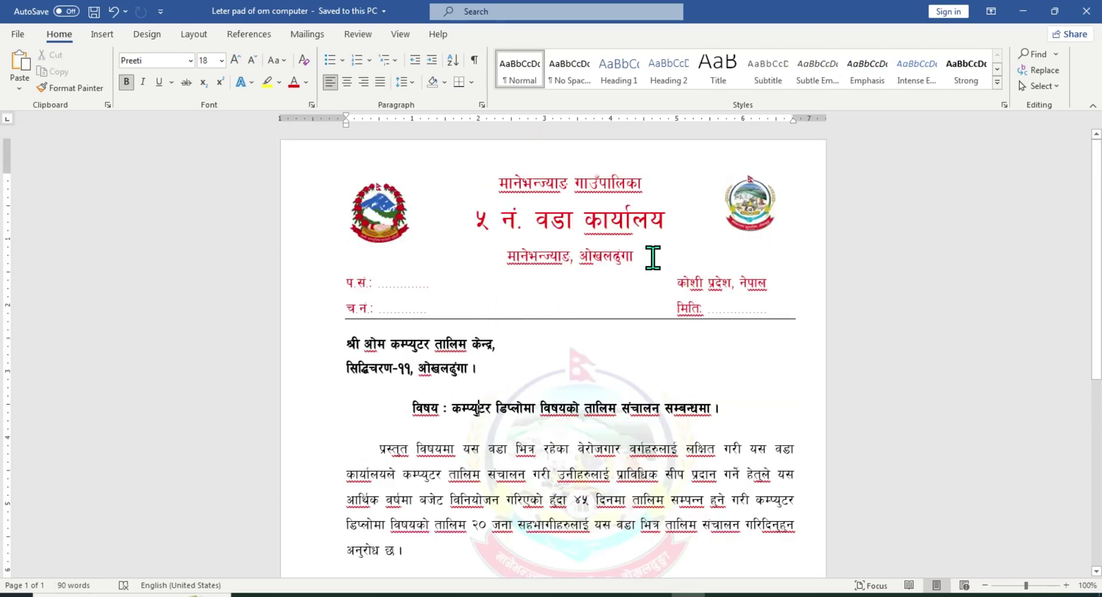
drag(653, 258, 495, 198)
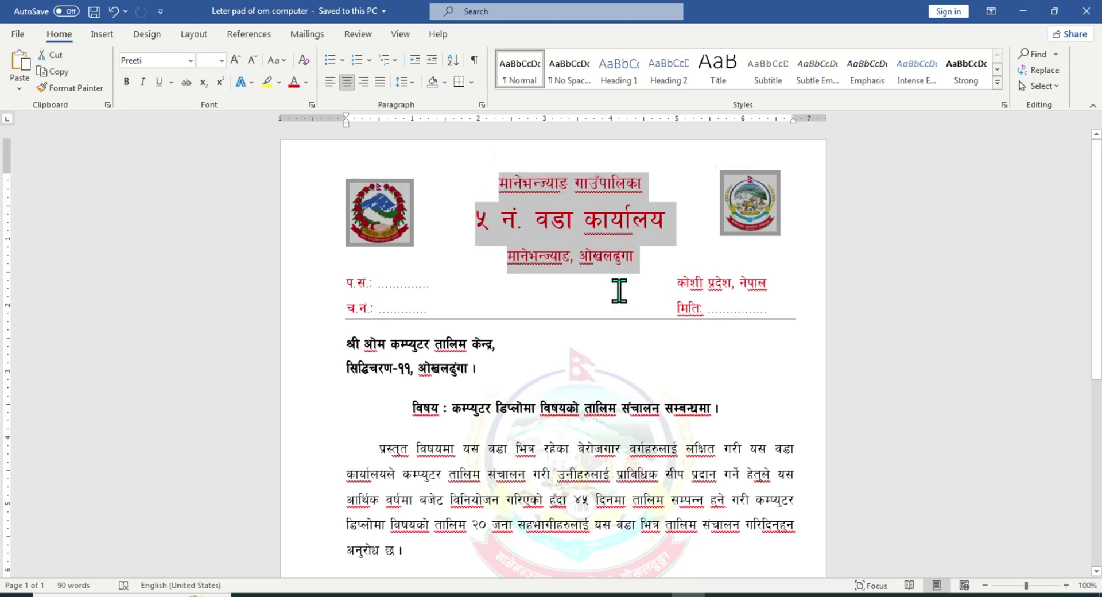
click(724, 457)
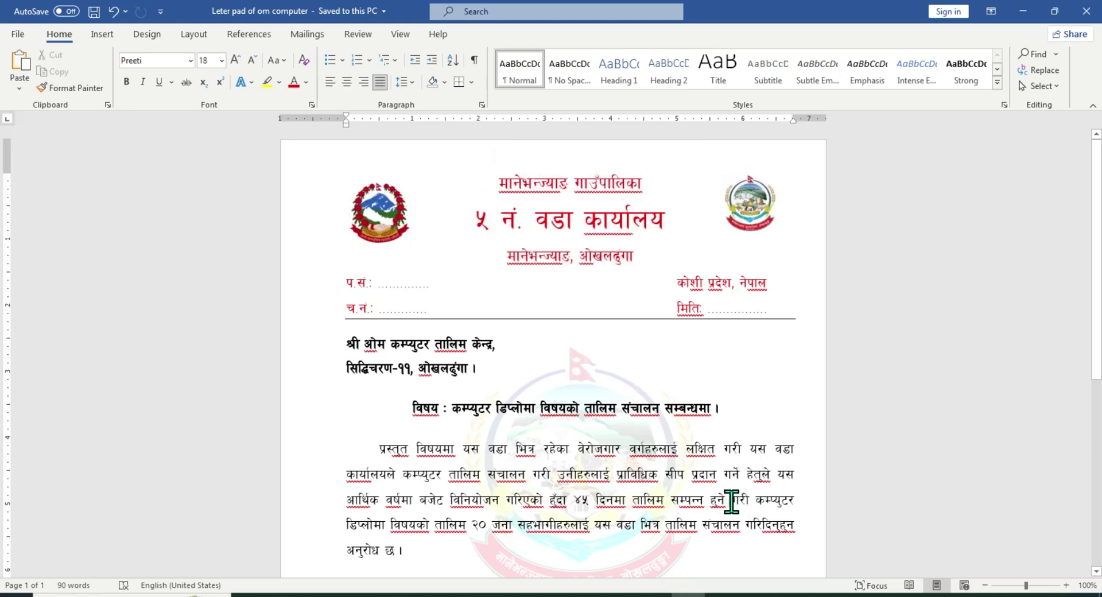
scroll(710, 457, down, 2)
scroll(618, 356, up, 2)
drag(498, 183, 672, 261)
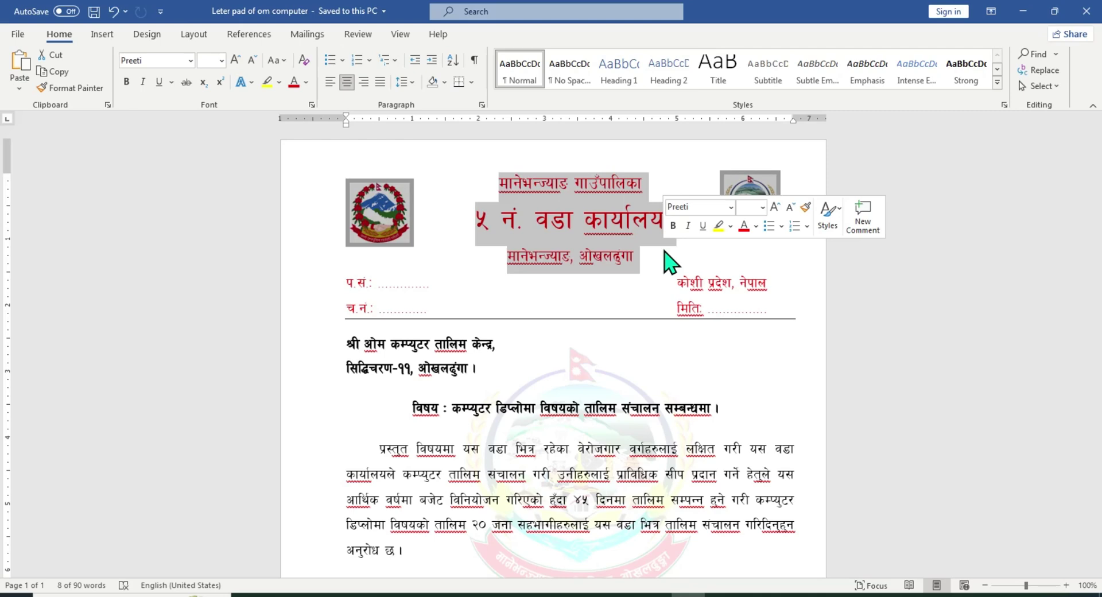
scroll(629, 312, down, 2)
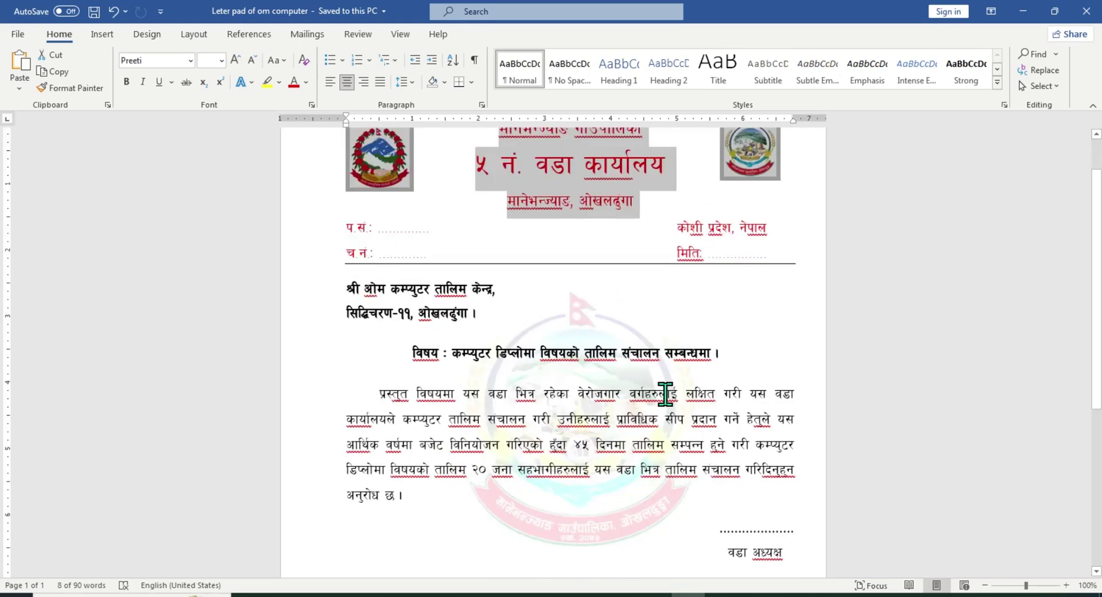
scroll(595, 281, up, 2)
click(505, 185)
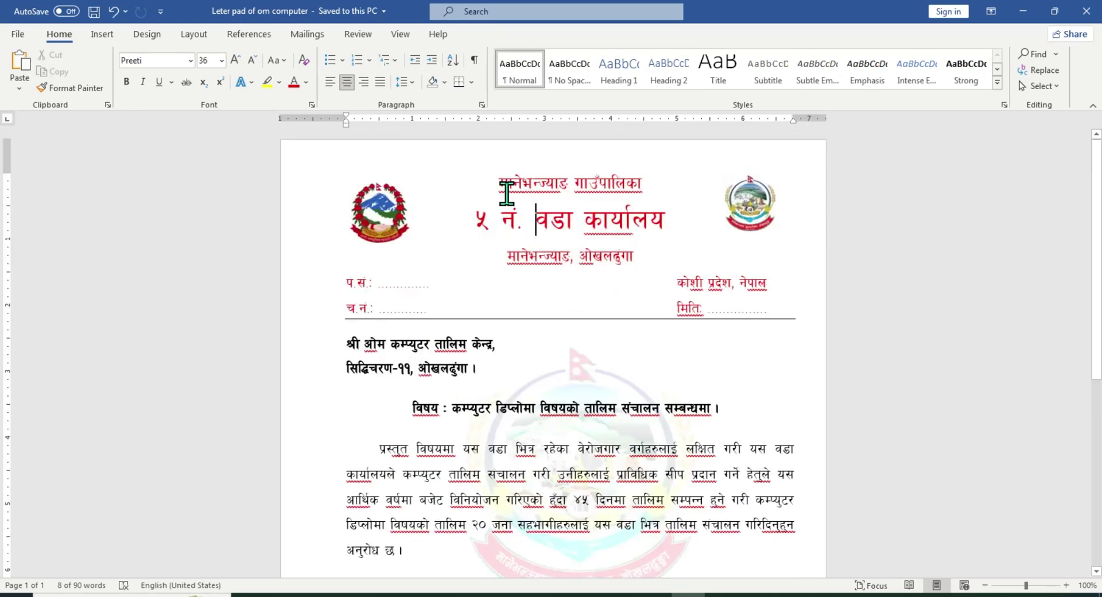
shift+click(654, 249)
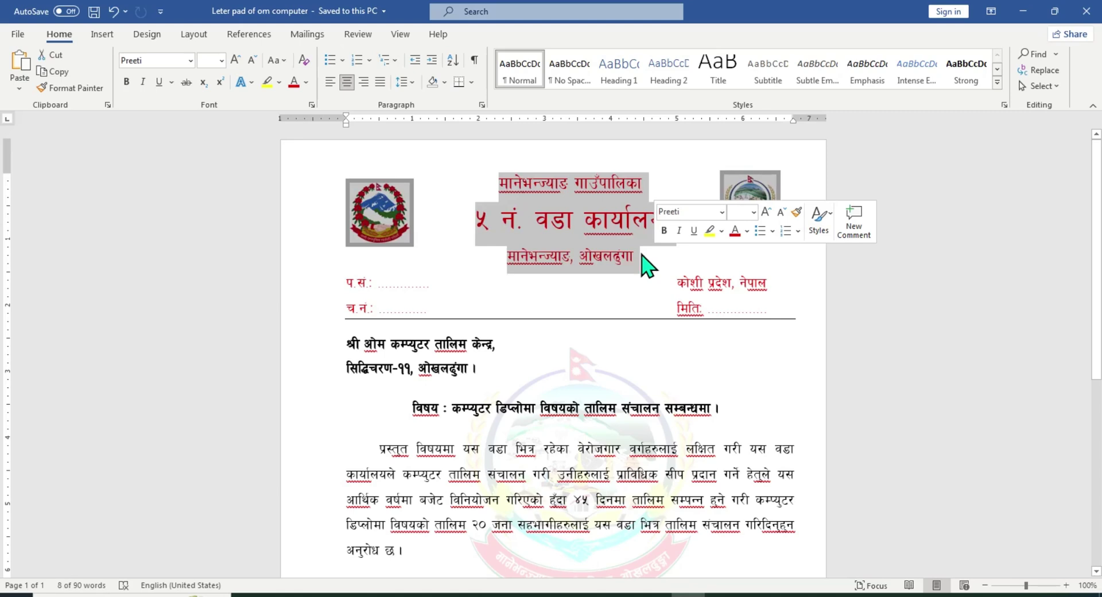
click(574, 232)
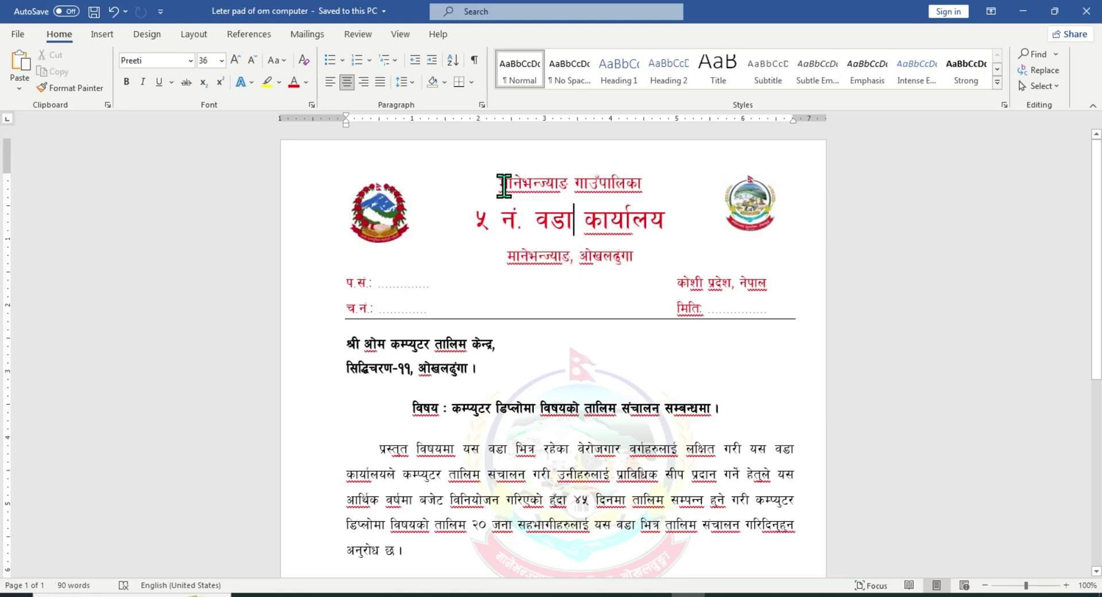
Set the paragraph spacing after the three centred letterhead title lines to 0 pt
drag(502, 182, 644, 253)
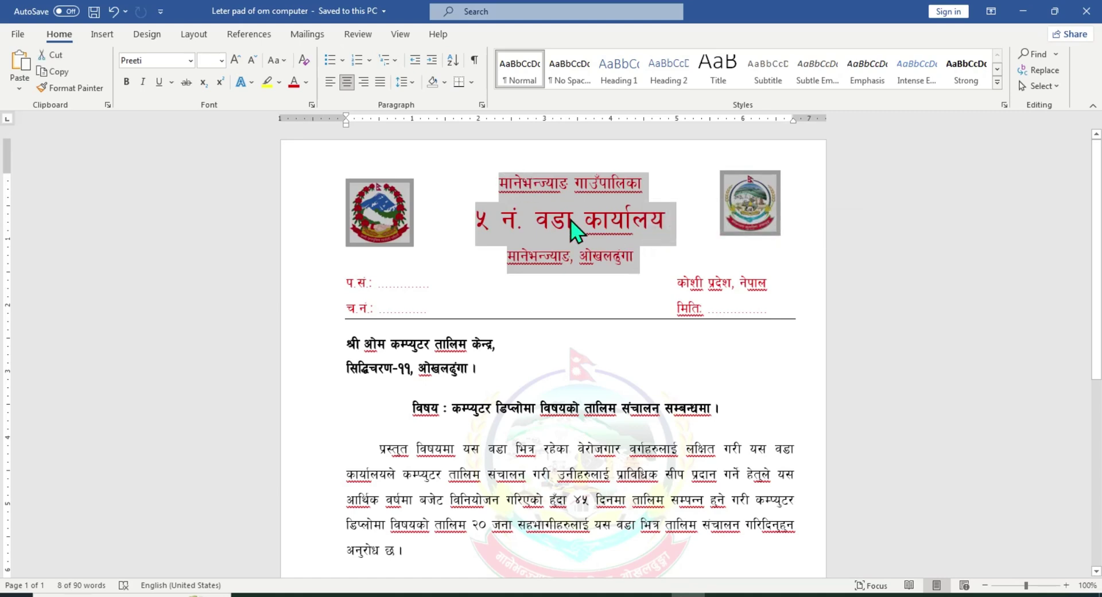
click(205, 35)
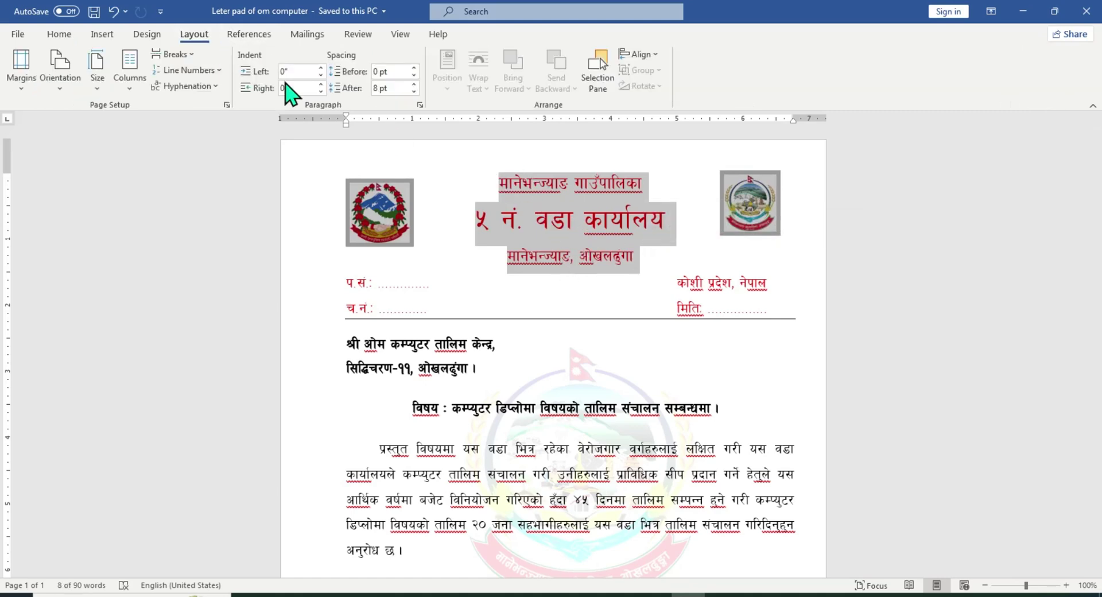
click(414, 91)
click(414, 91)
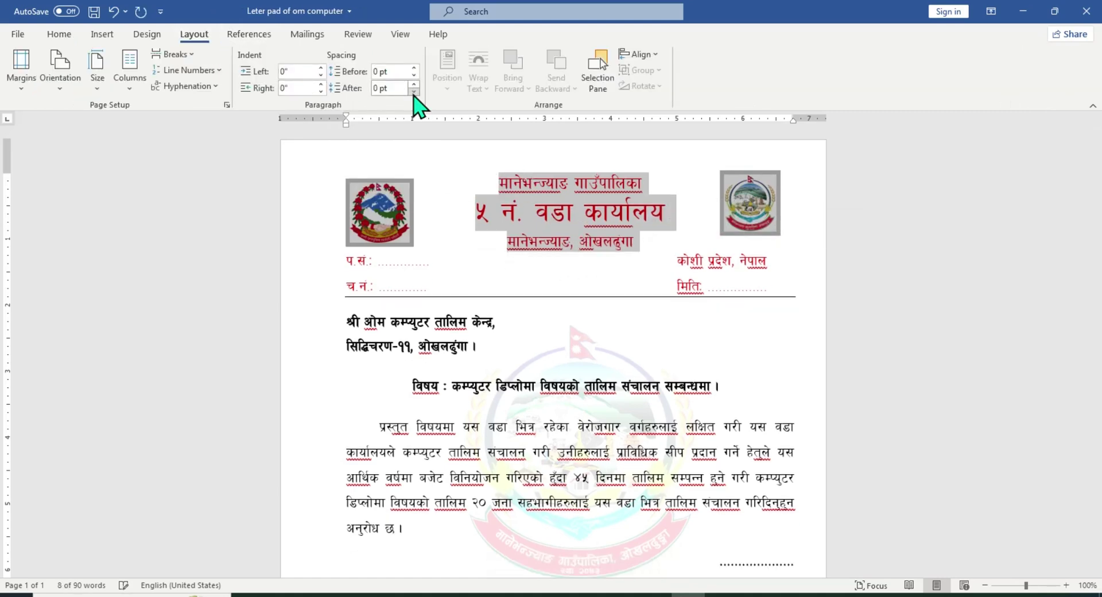
Make the three centred red letterhead title lines bold
click(608, 216)
drag(645, 239, 485, 186)
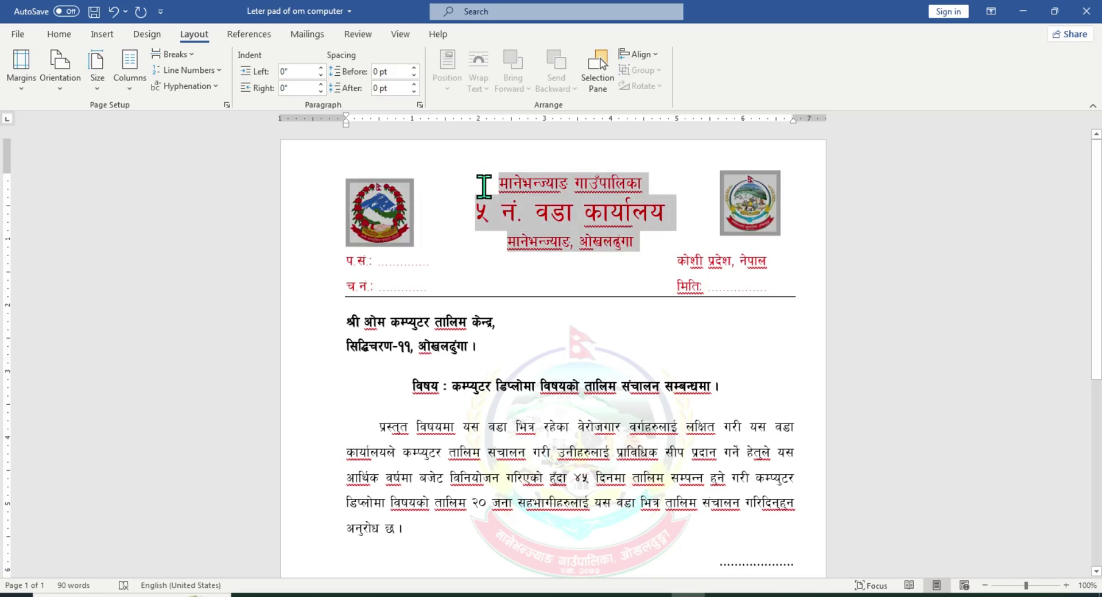
click(64, 41)
click(128, 82)
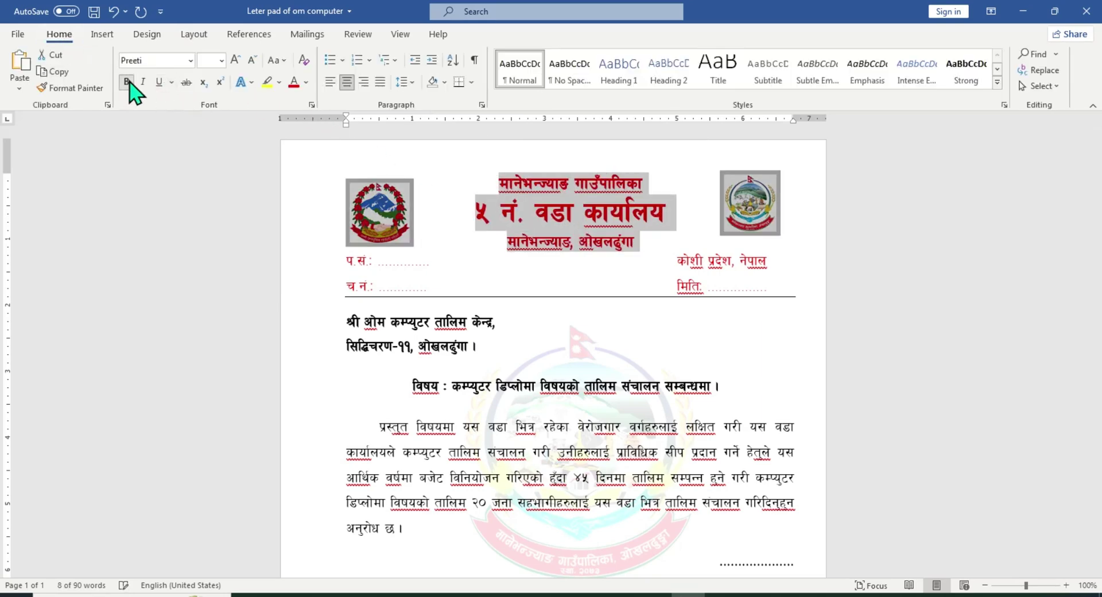